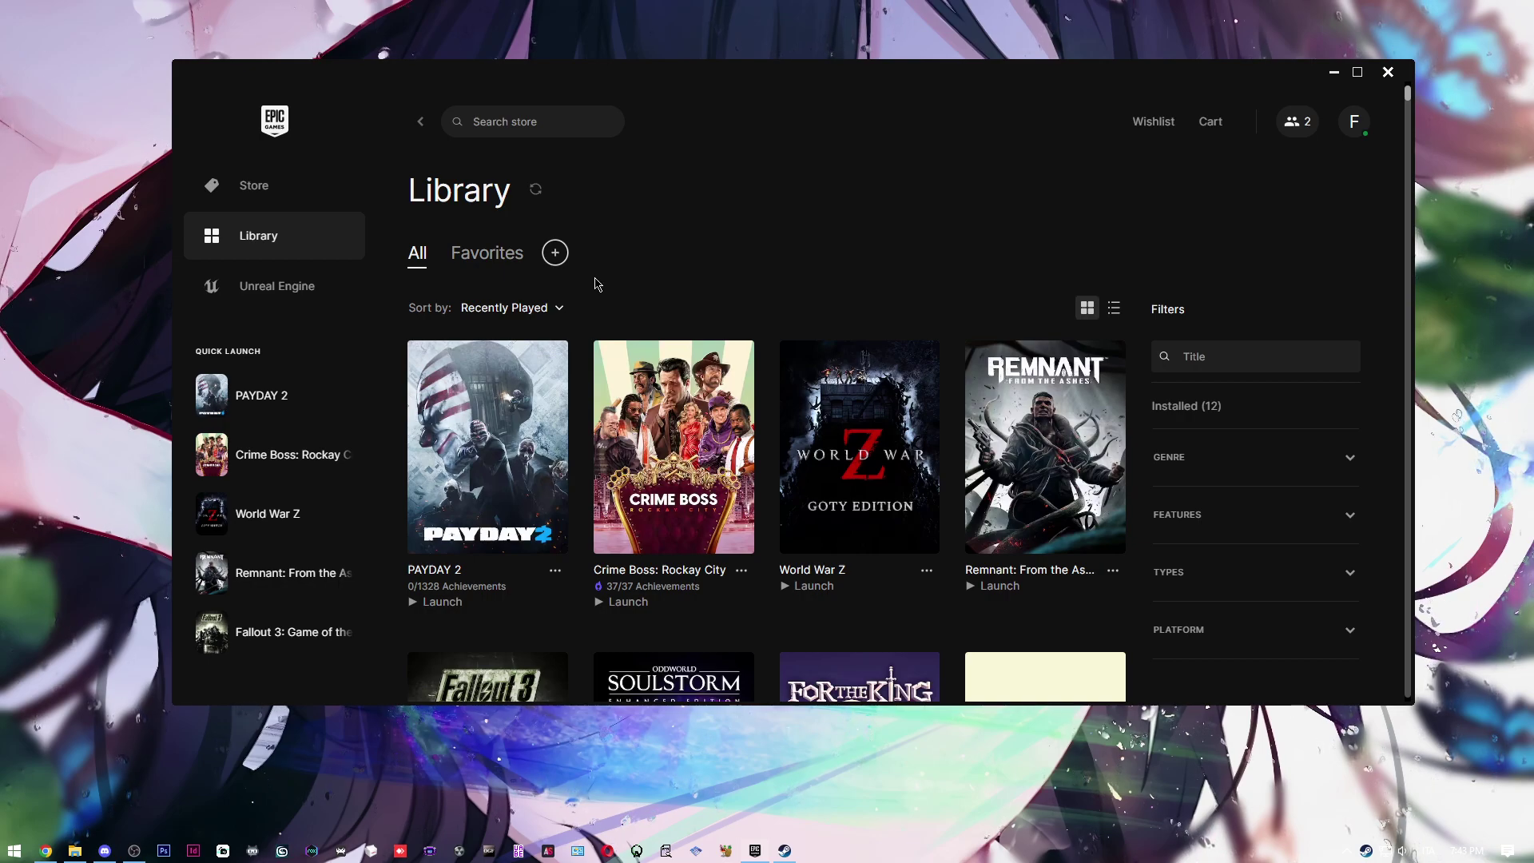
- Launch PAYDAY 2 from the library, continue to its main menu, and quit the game
click(416, 610)
click(1342, 74)
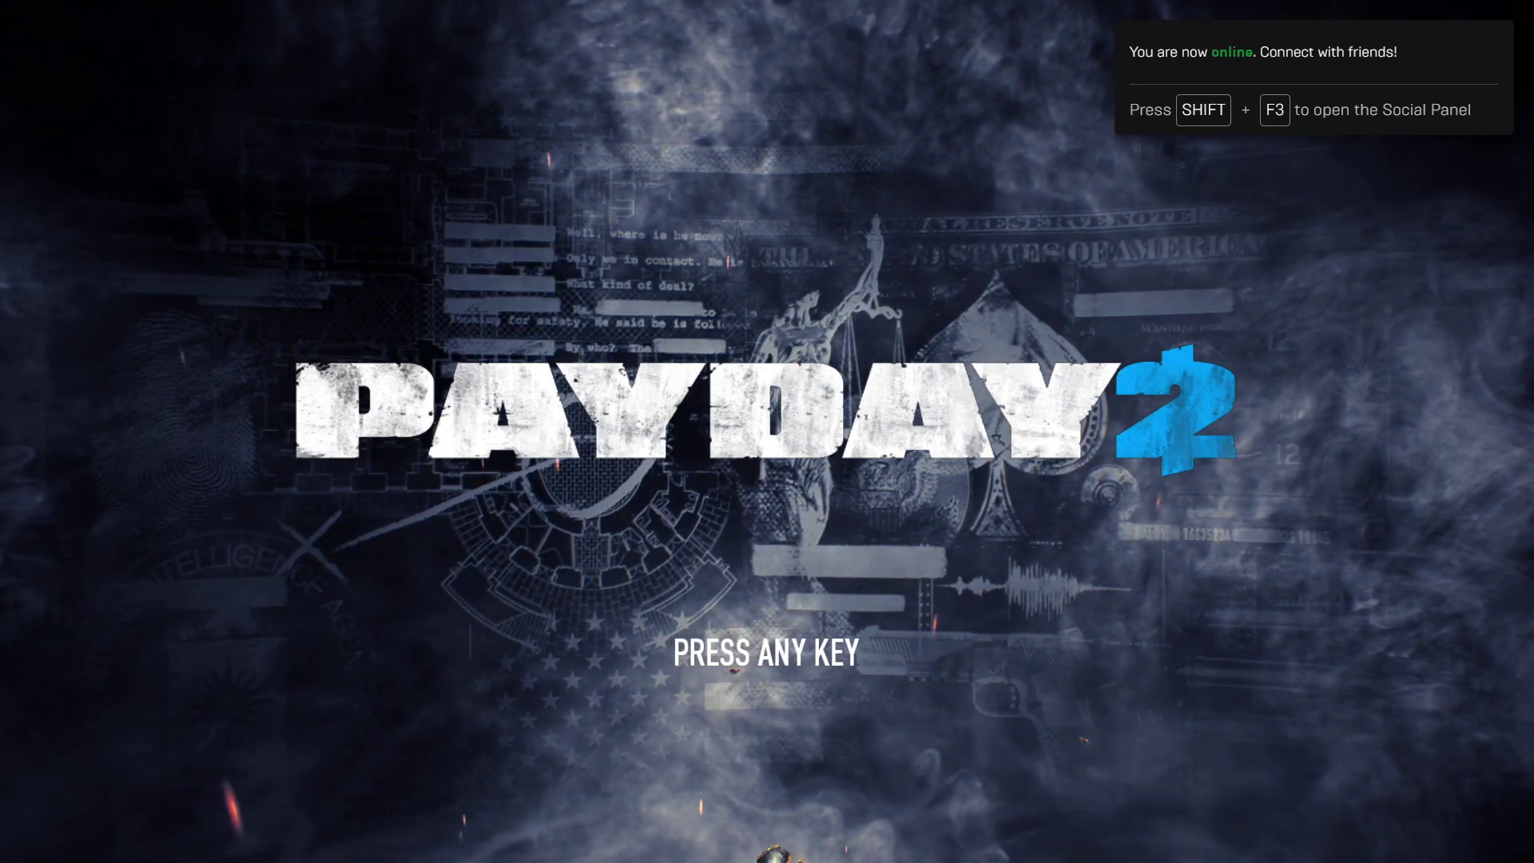
key(Return)
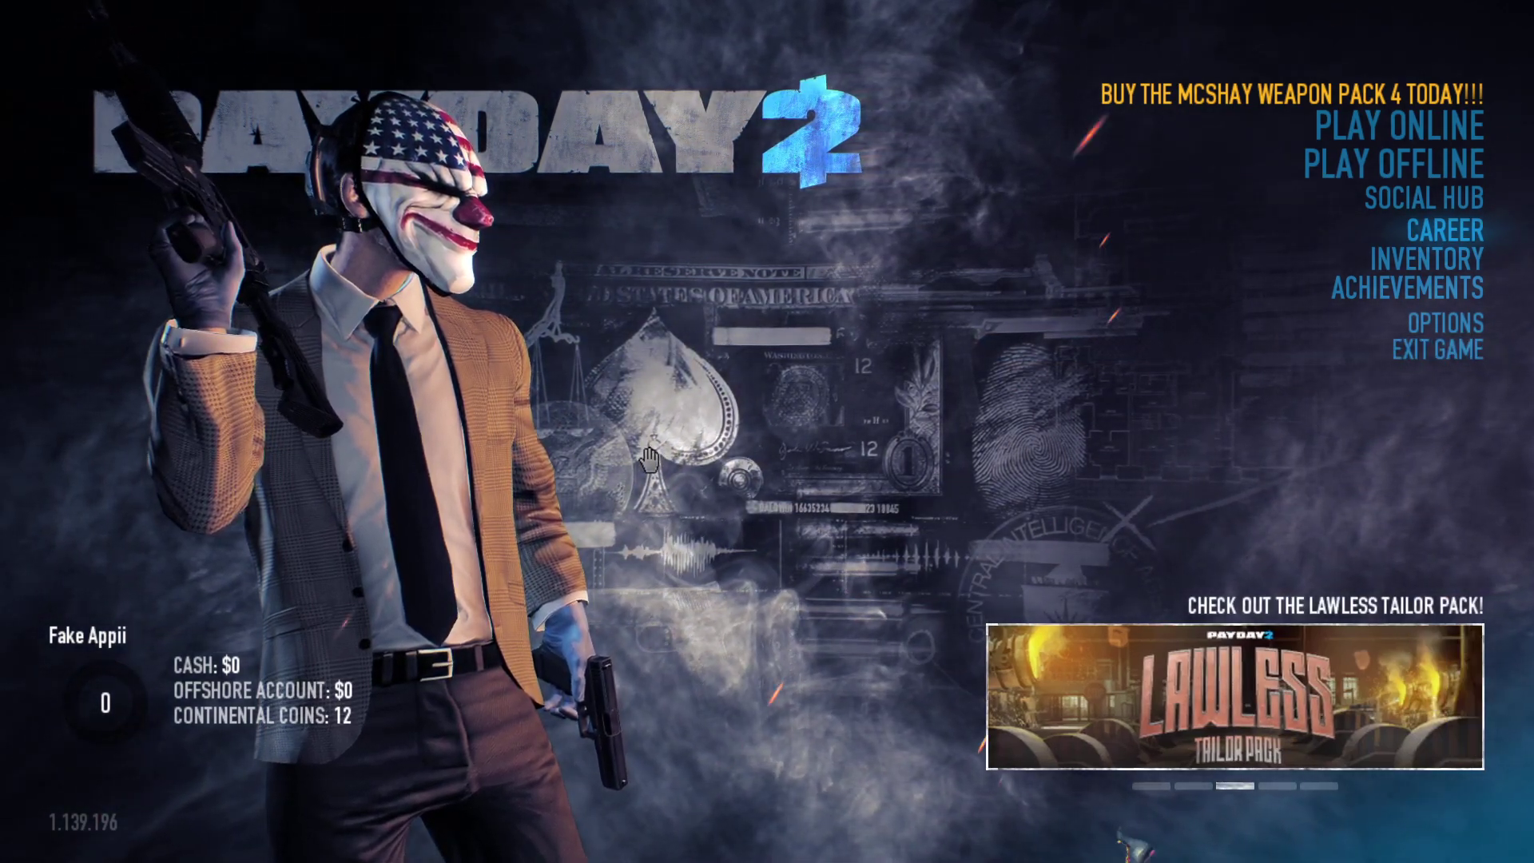
click(1278, 362)
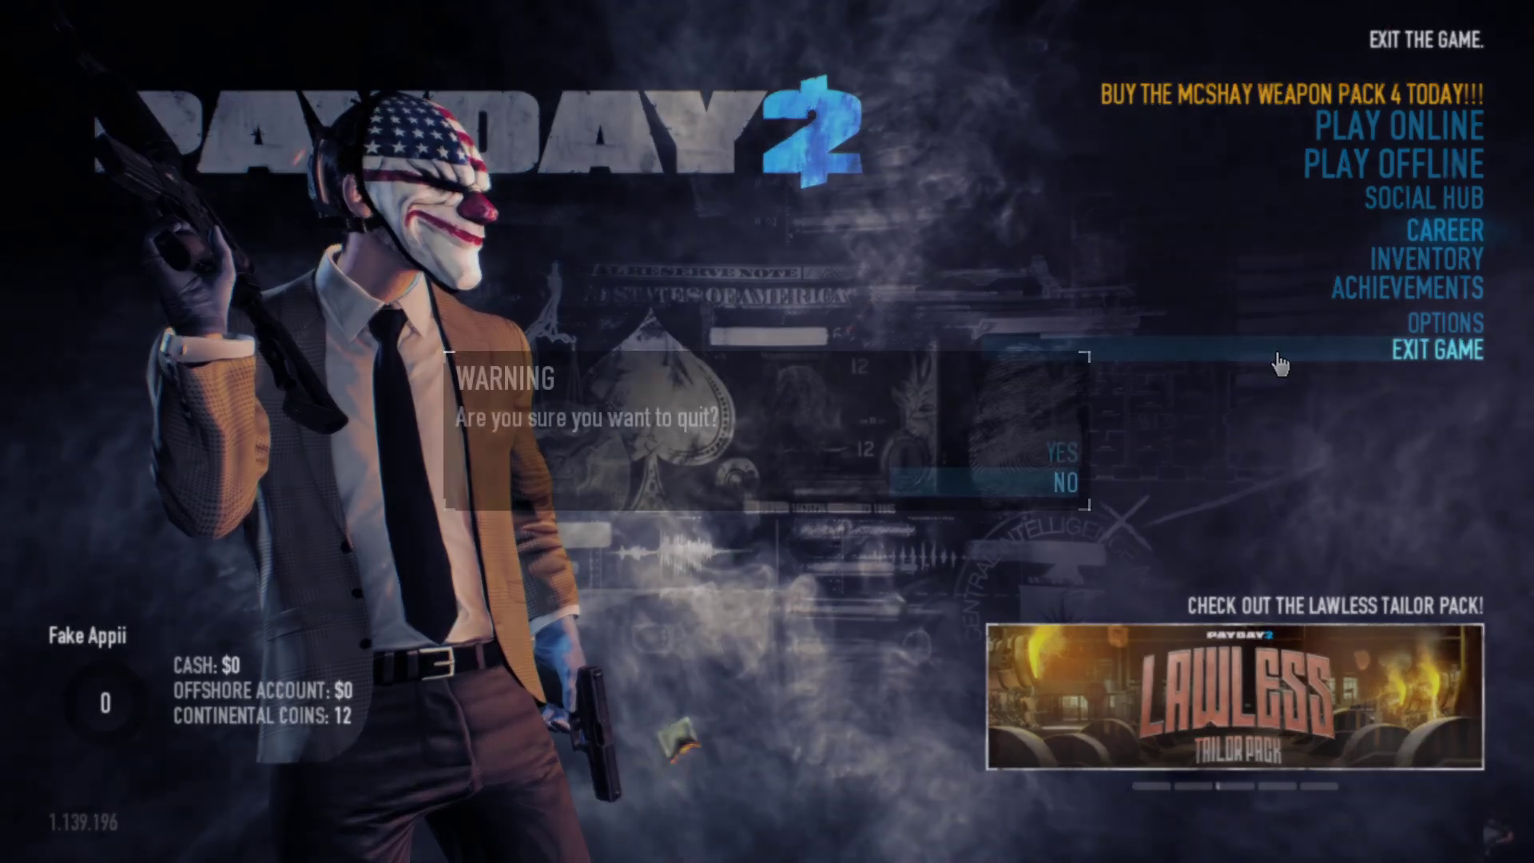
click(1047, 452)
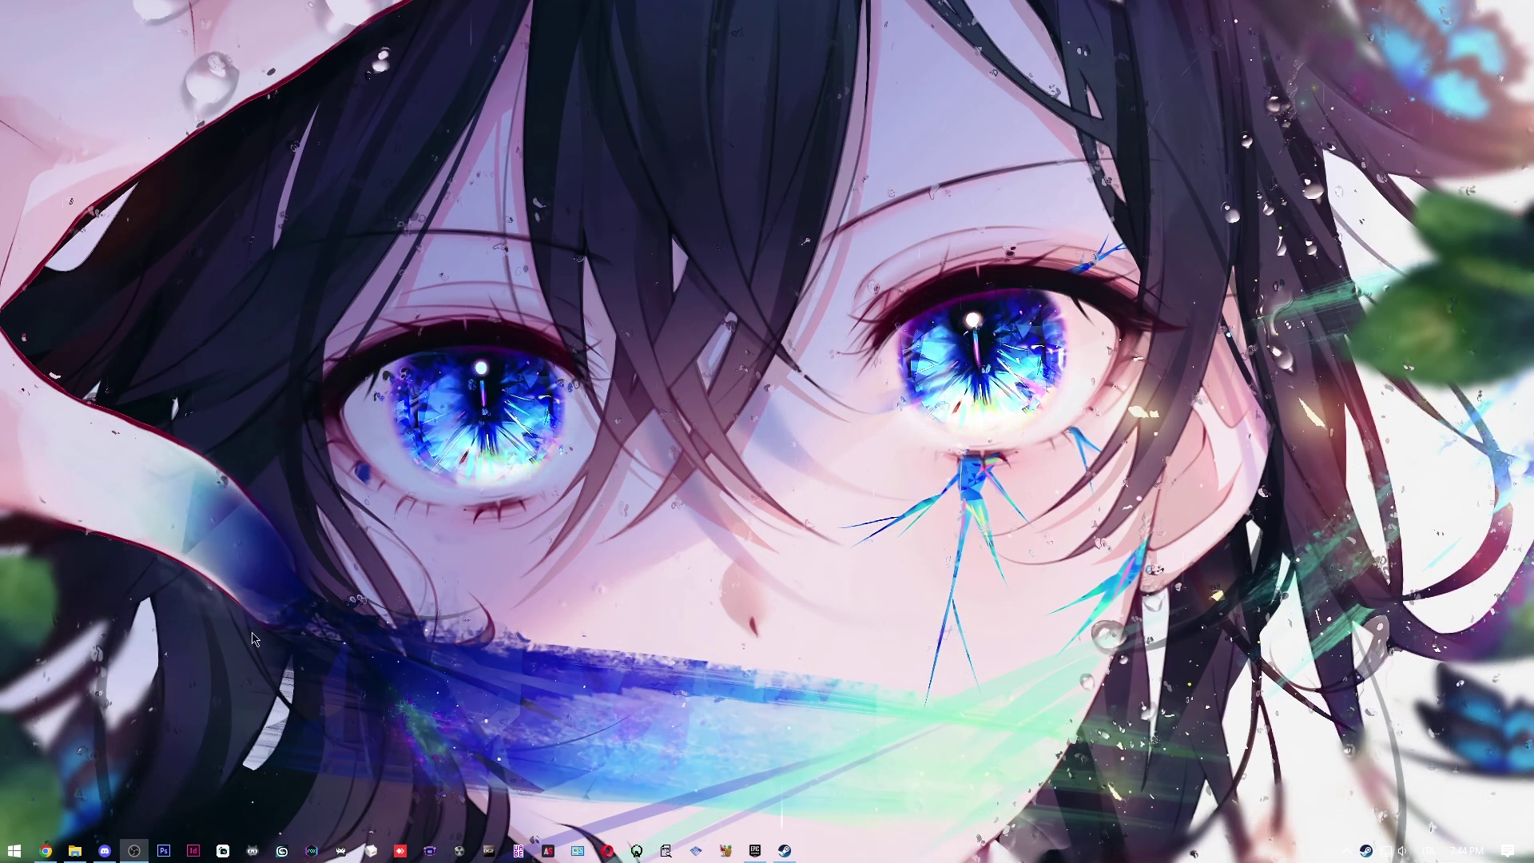
- Open PAYDAY 2's installation folder from its management options in the Epic Games Launcher, and close the launcher window
click(755, 850)
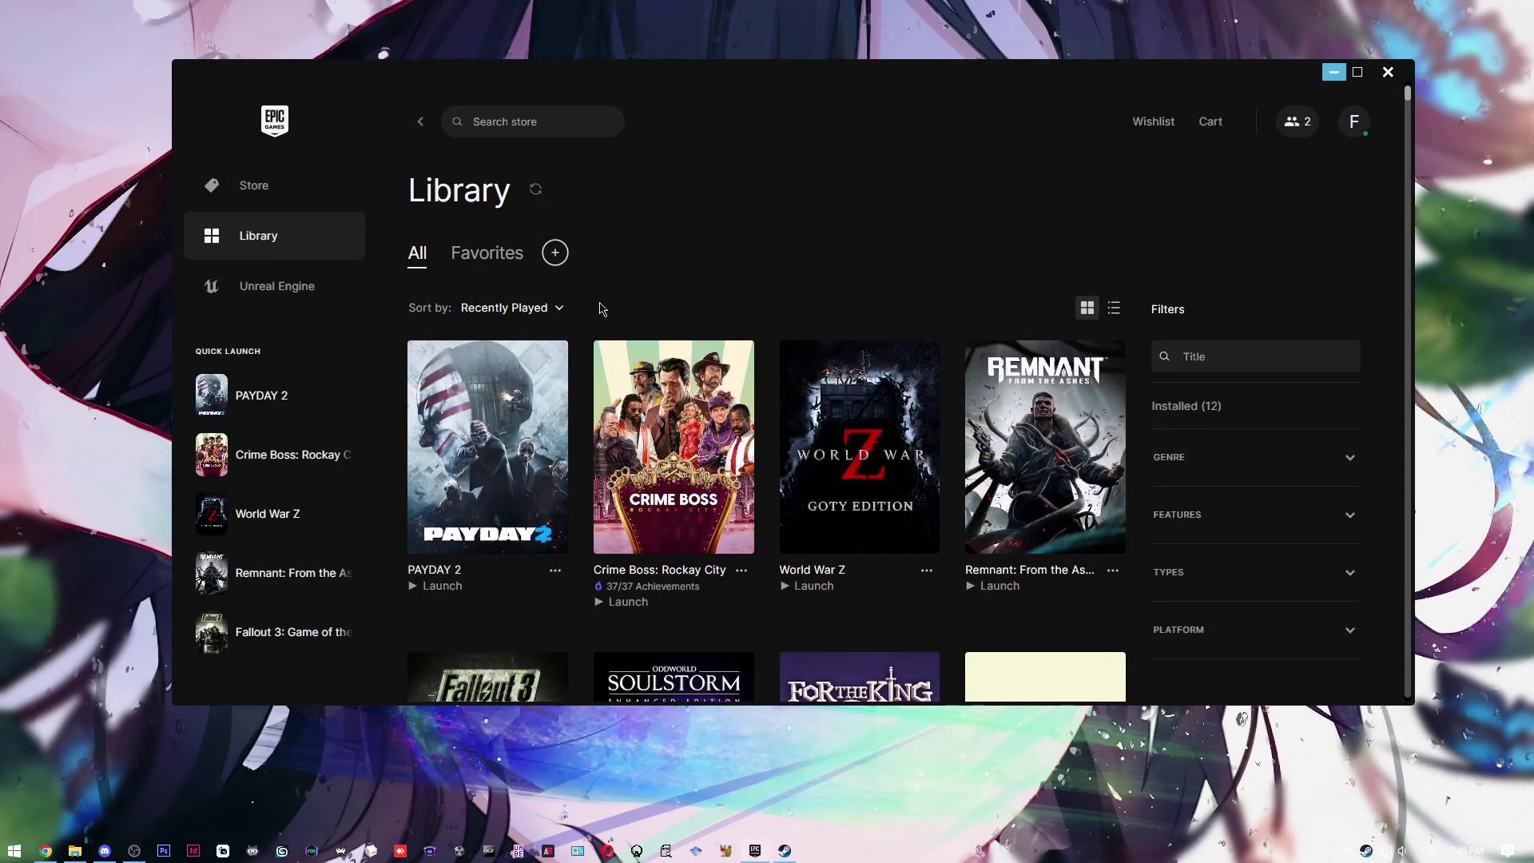
click(556, 571)
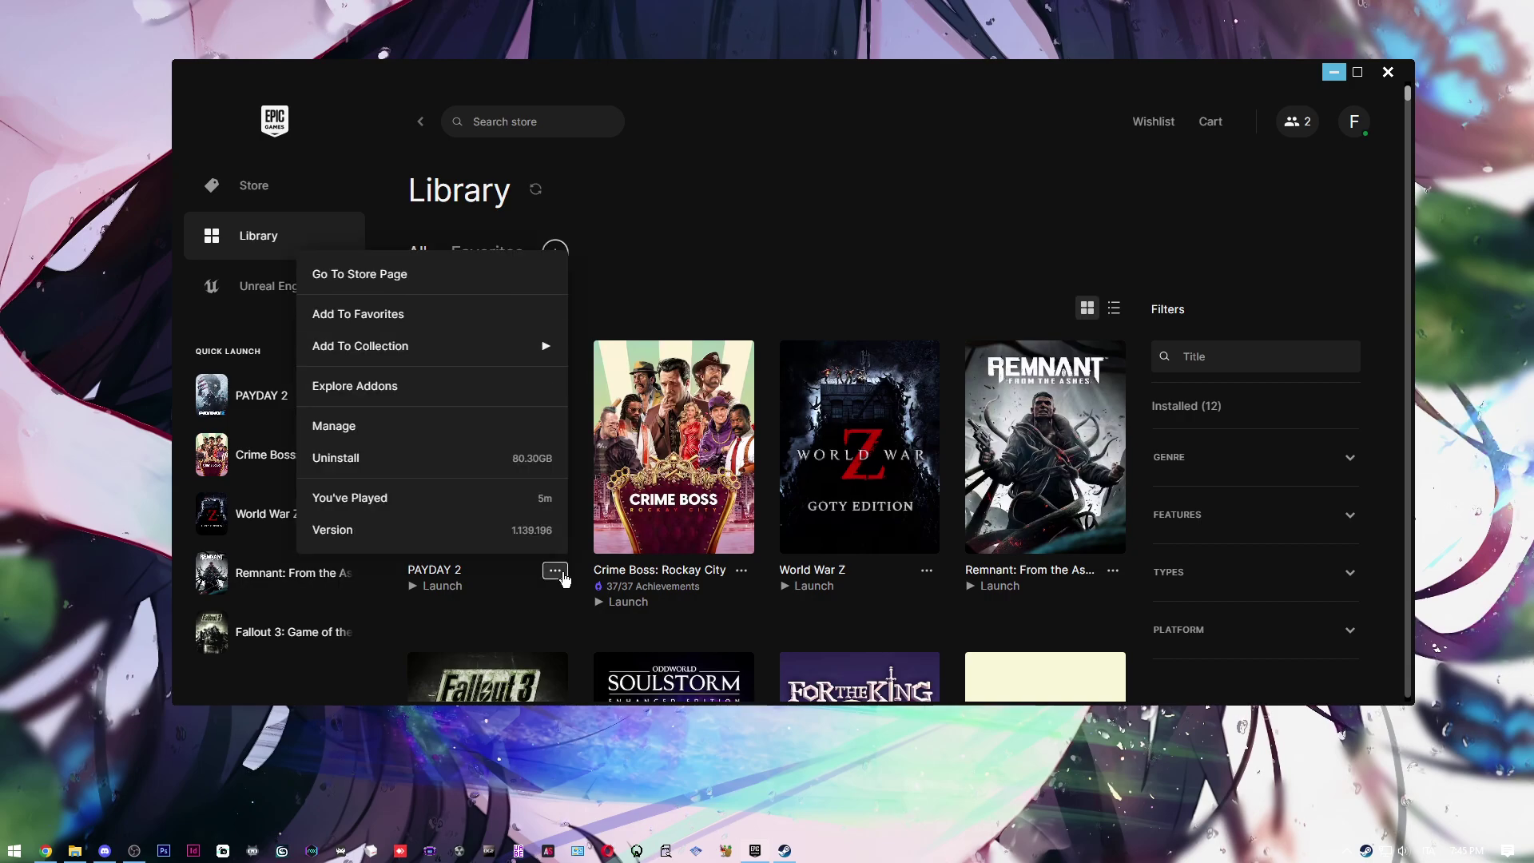
click(430, 439)
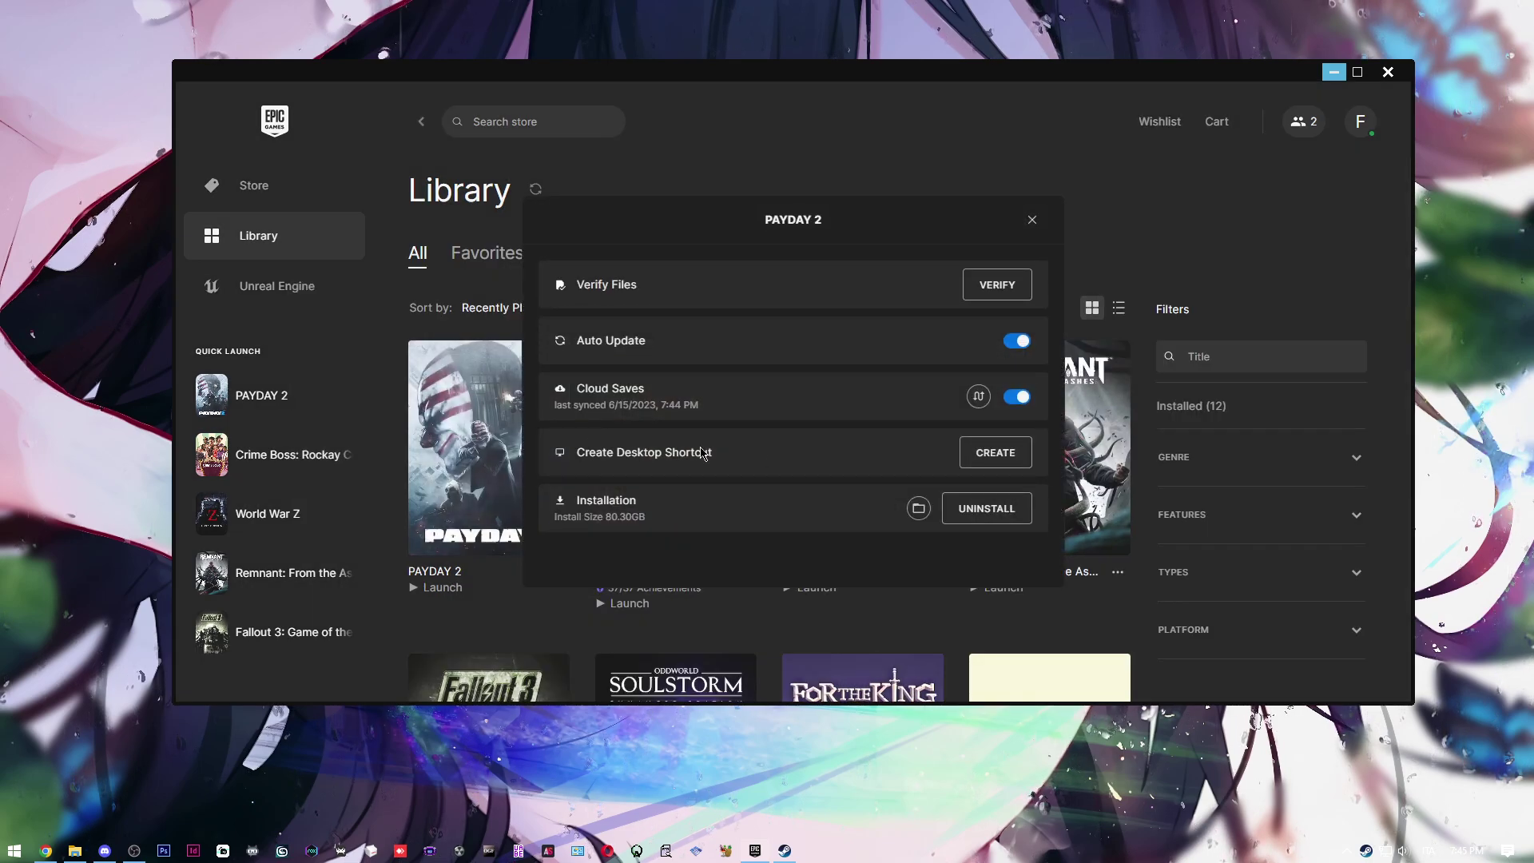
click(918, 509)
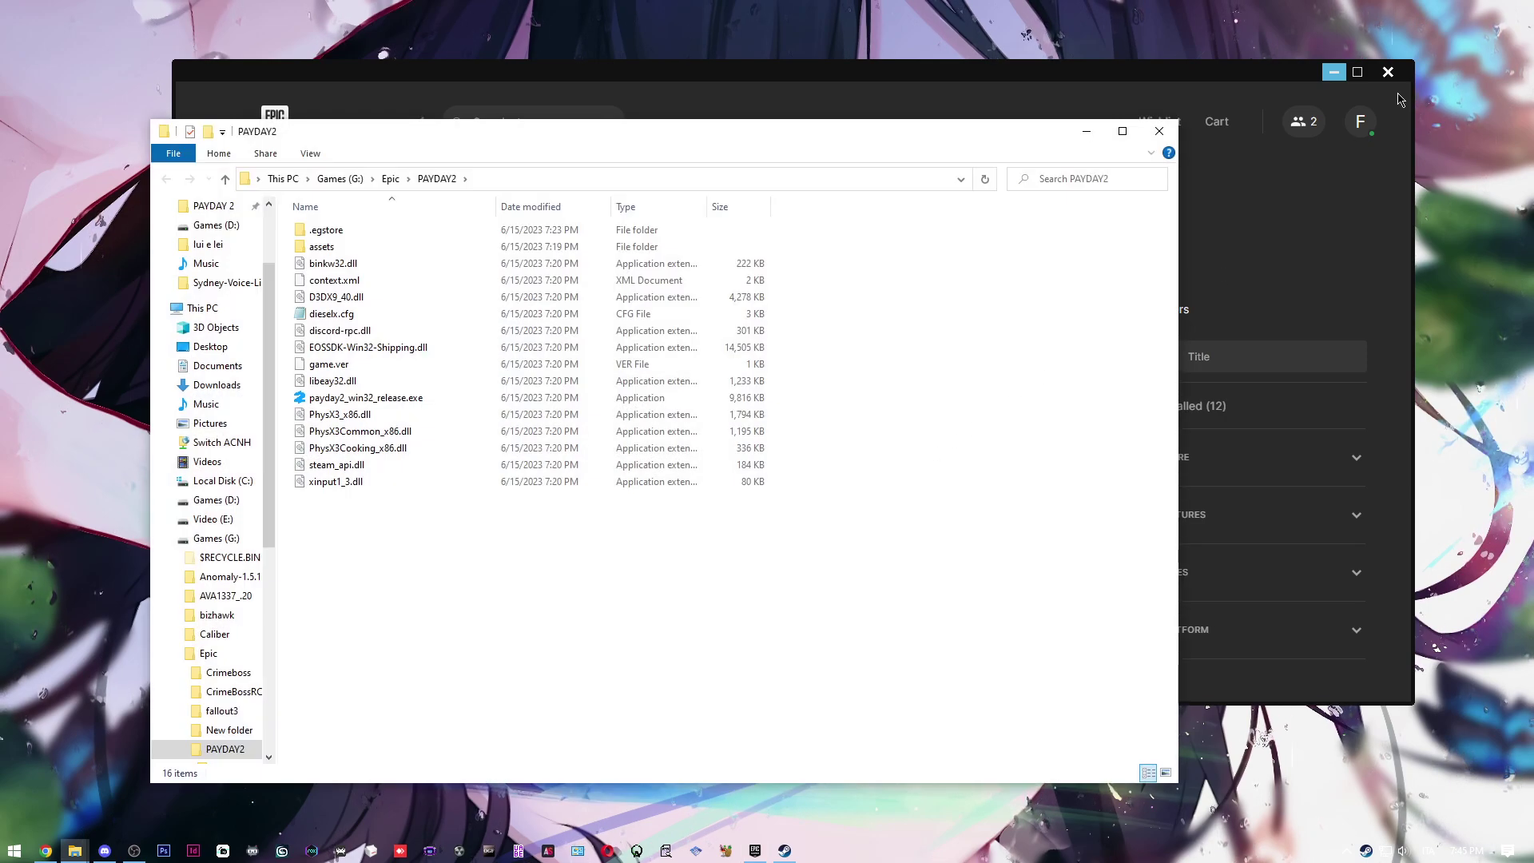
click(1387, 72)
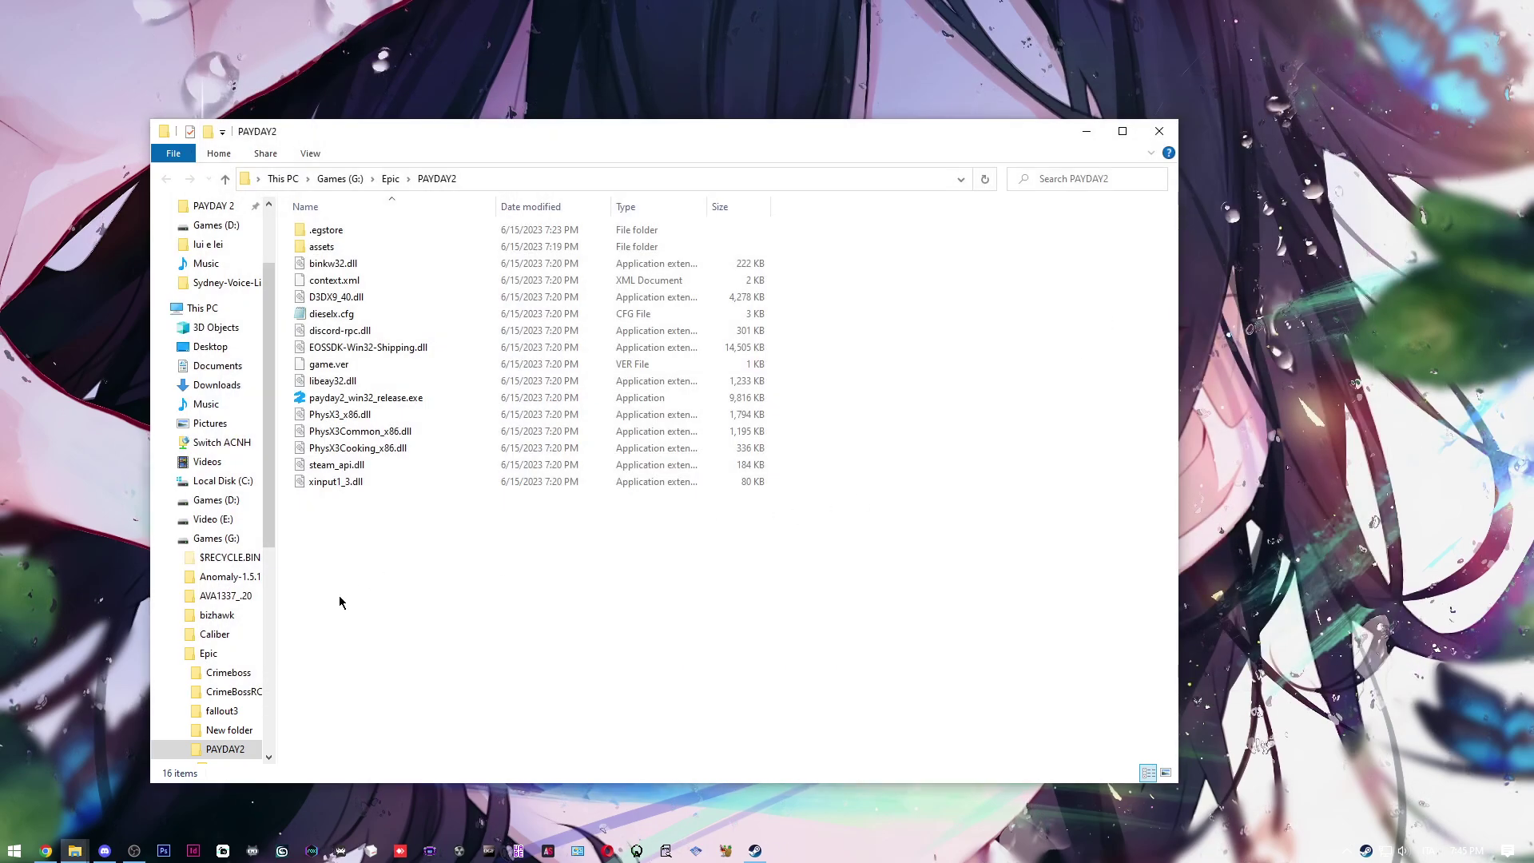
- Switch to Chrome, search the web for superblt, and open the SuperBLT website
mouse_move(75, 850)
click(135, 732)
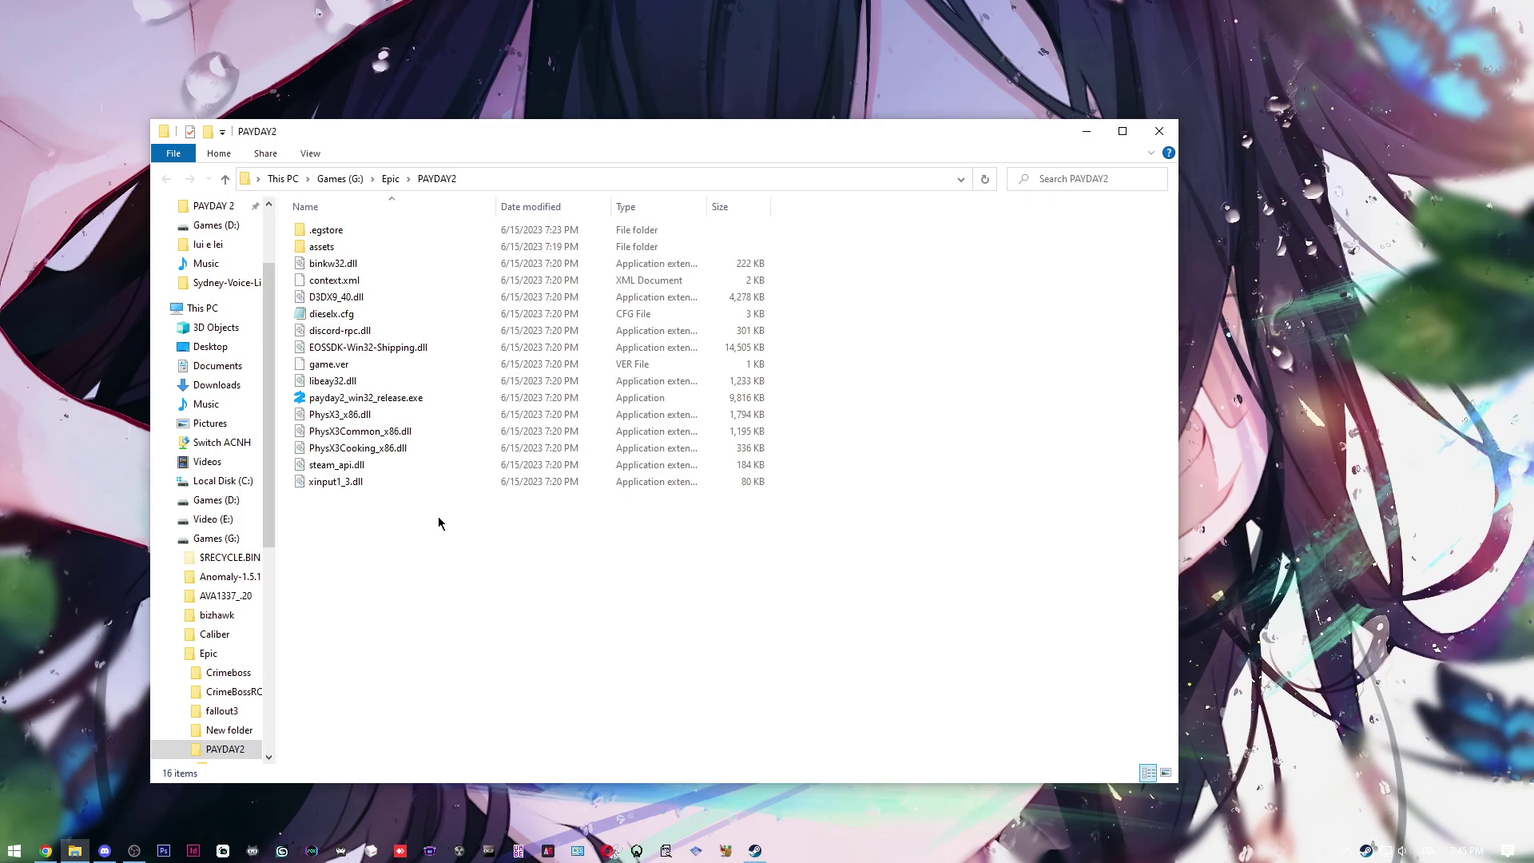
click(108, 797)
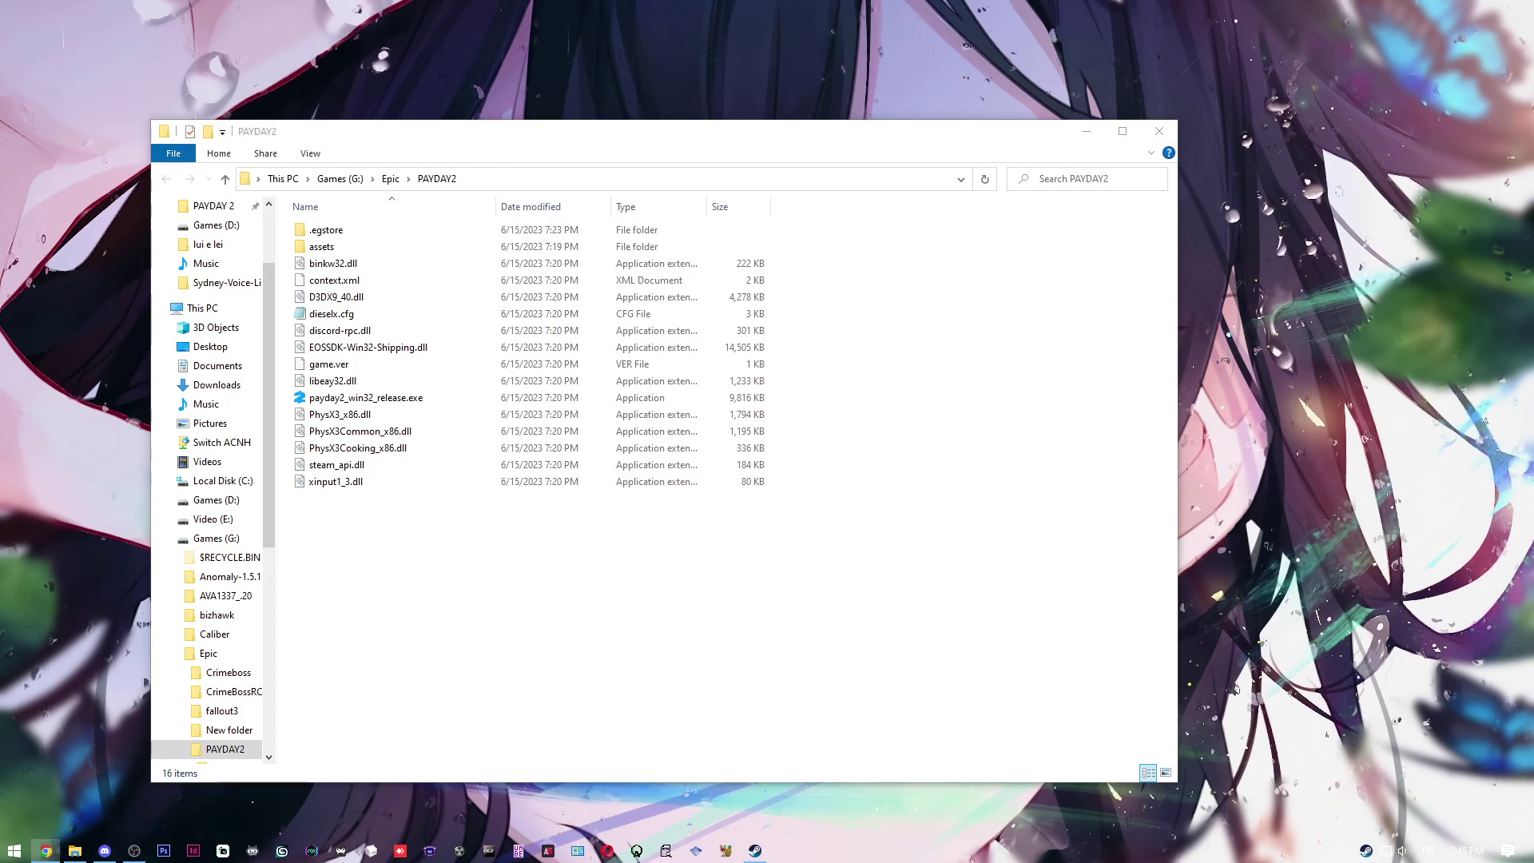
click(956, 151)
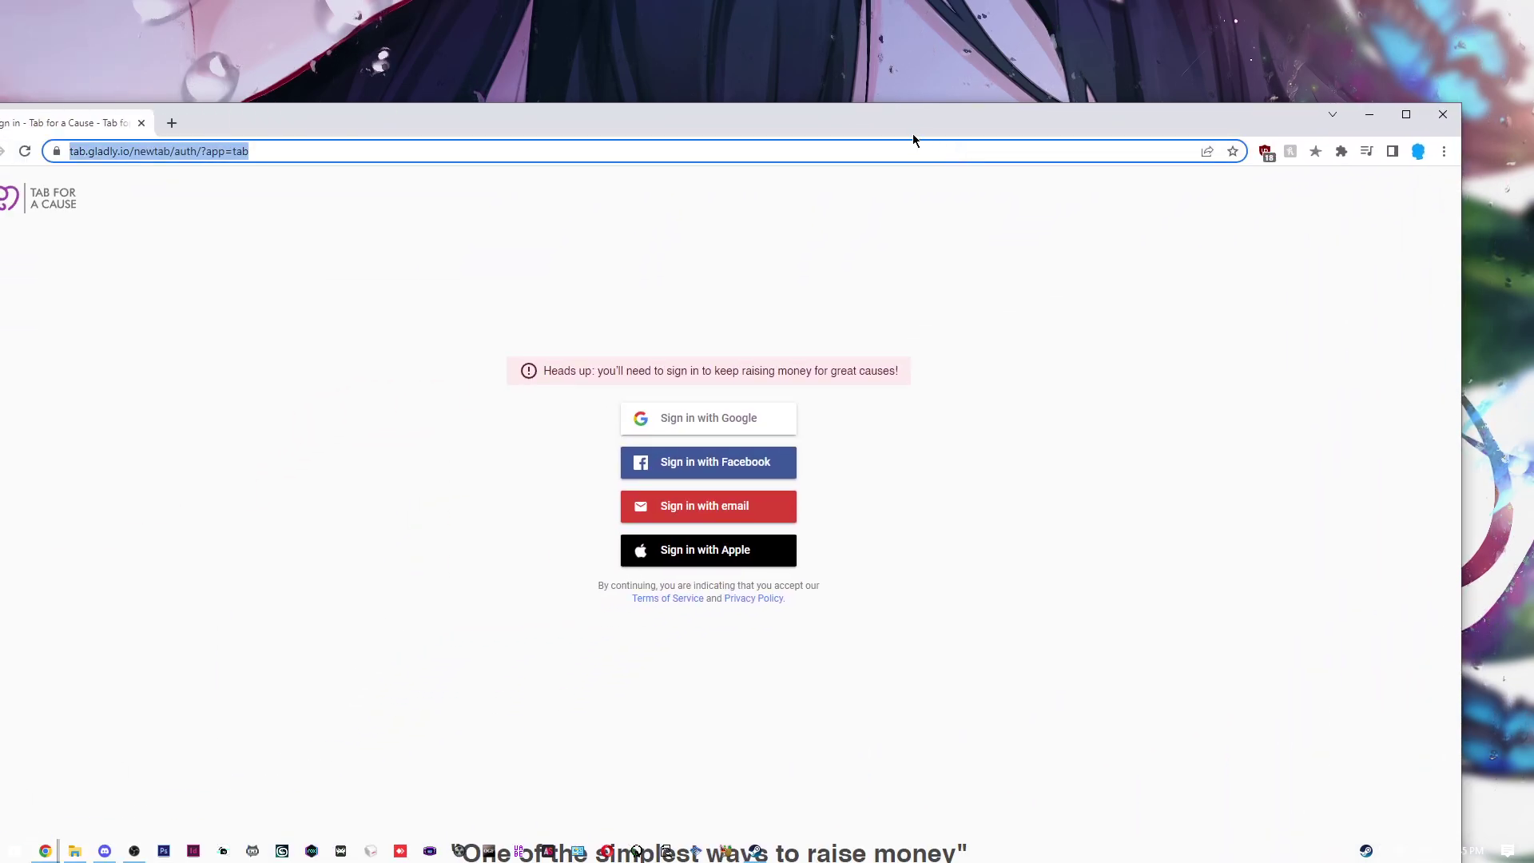
drag(917, 136, 1066, 4)
text(s)
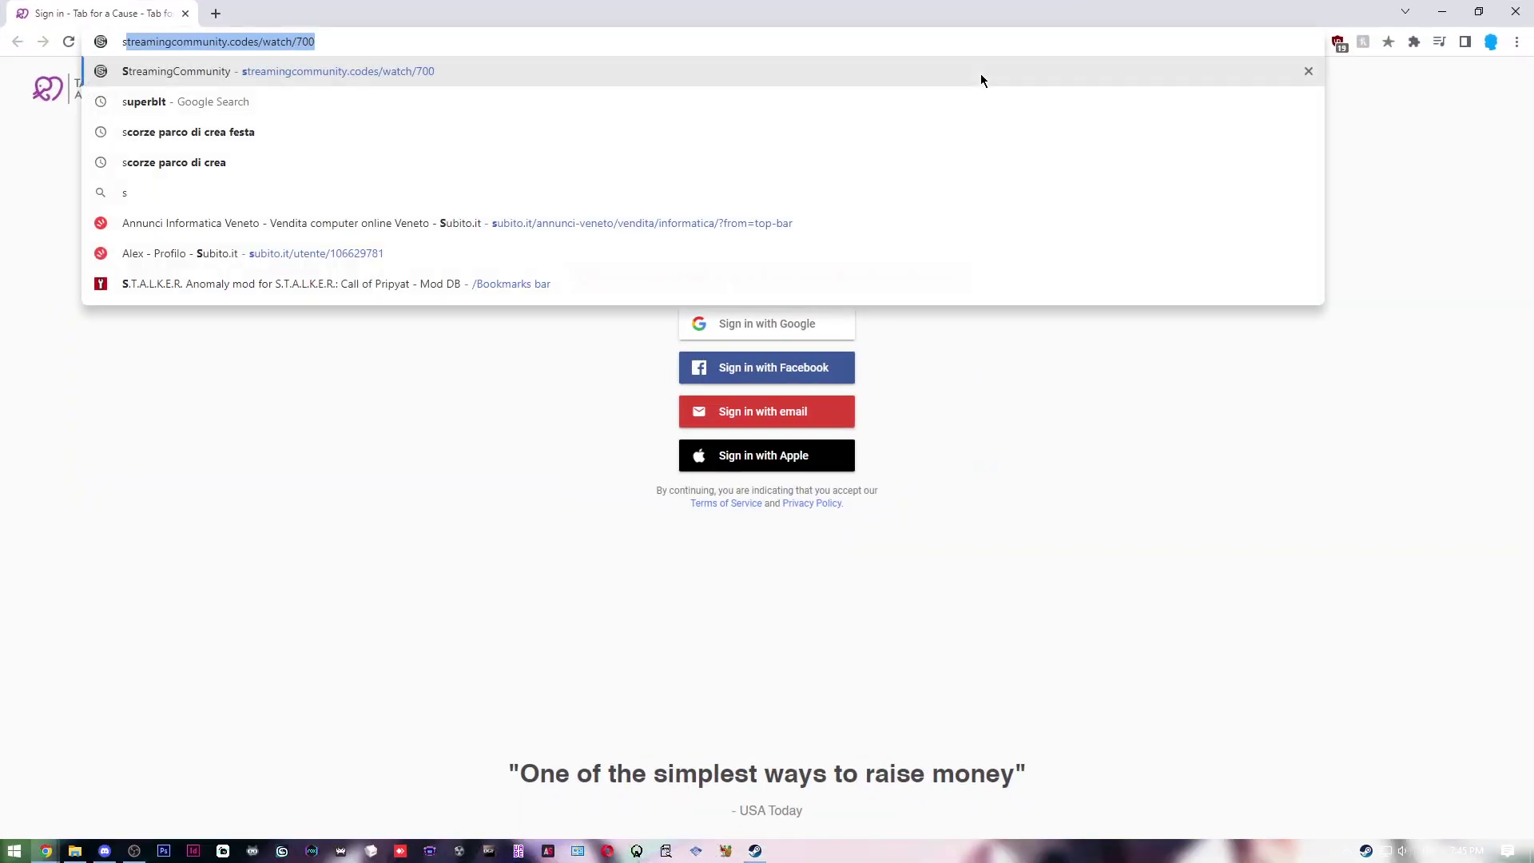
text(uperblt)
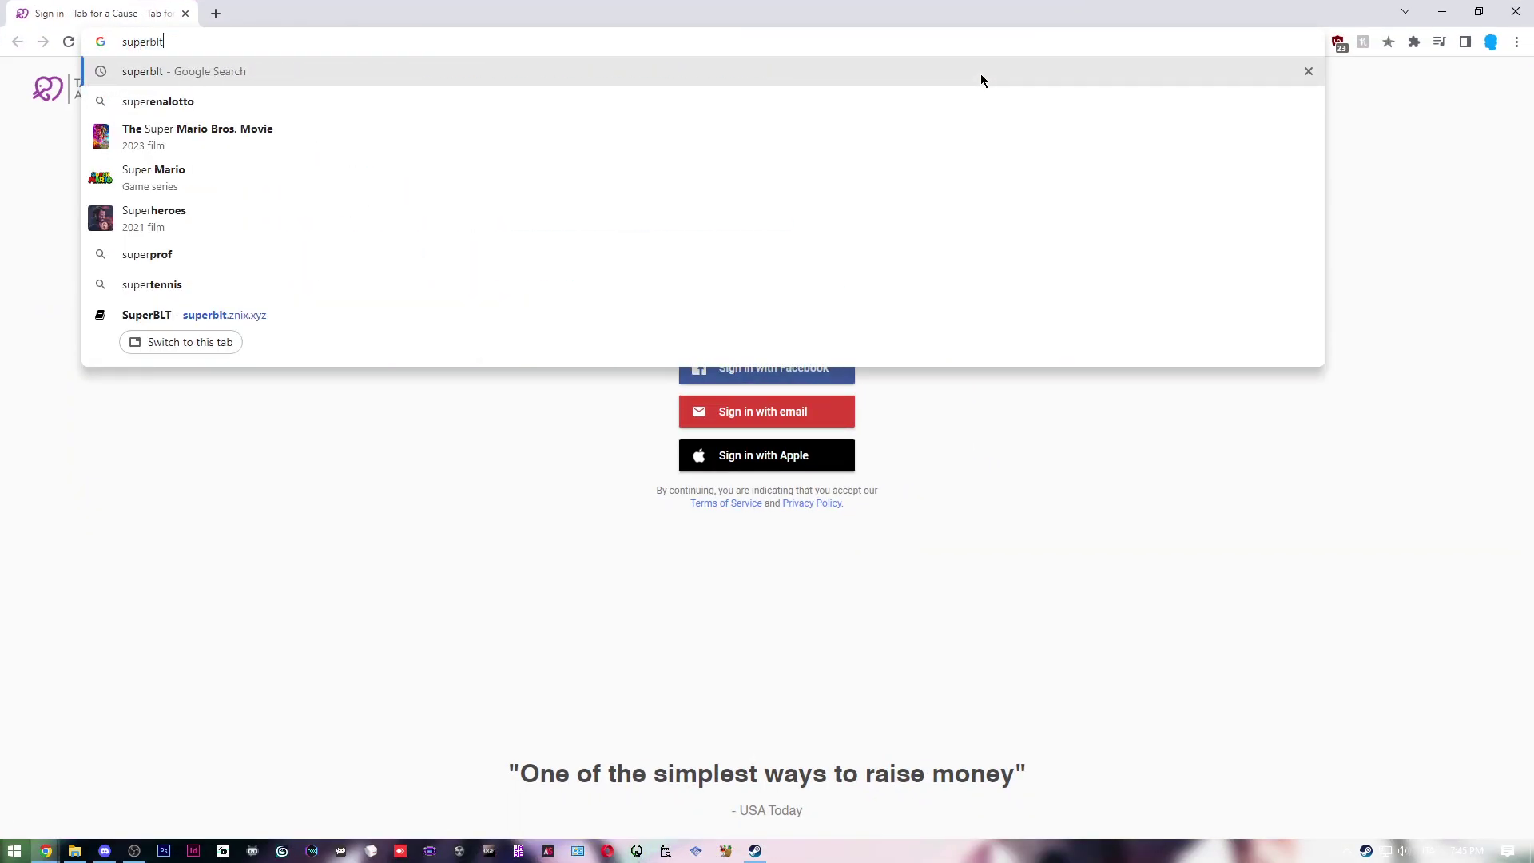
key(Return)
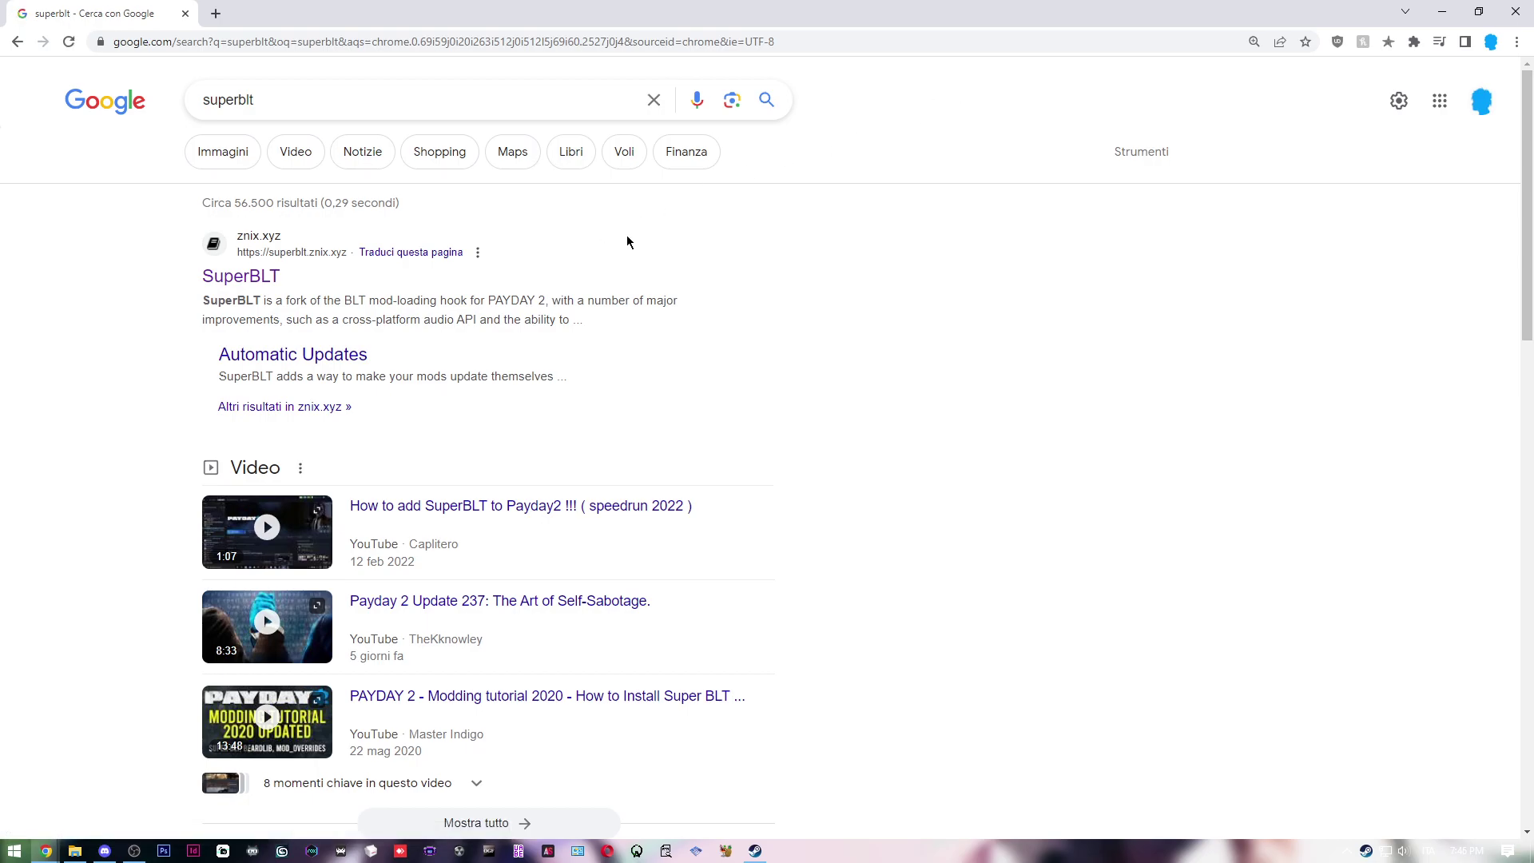
click(240, 280)
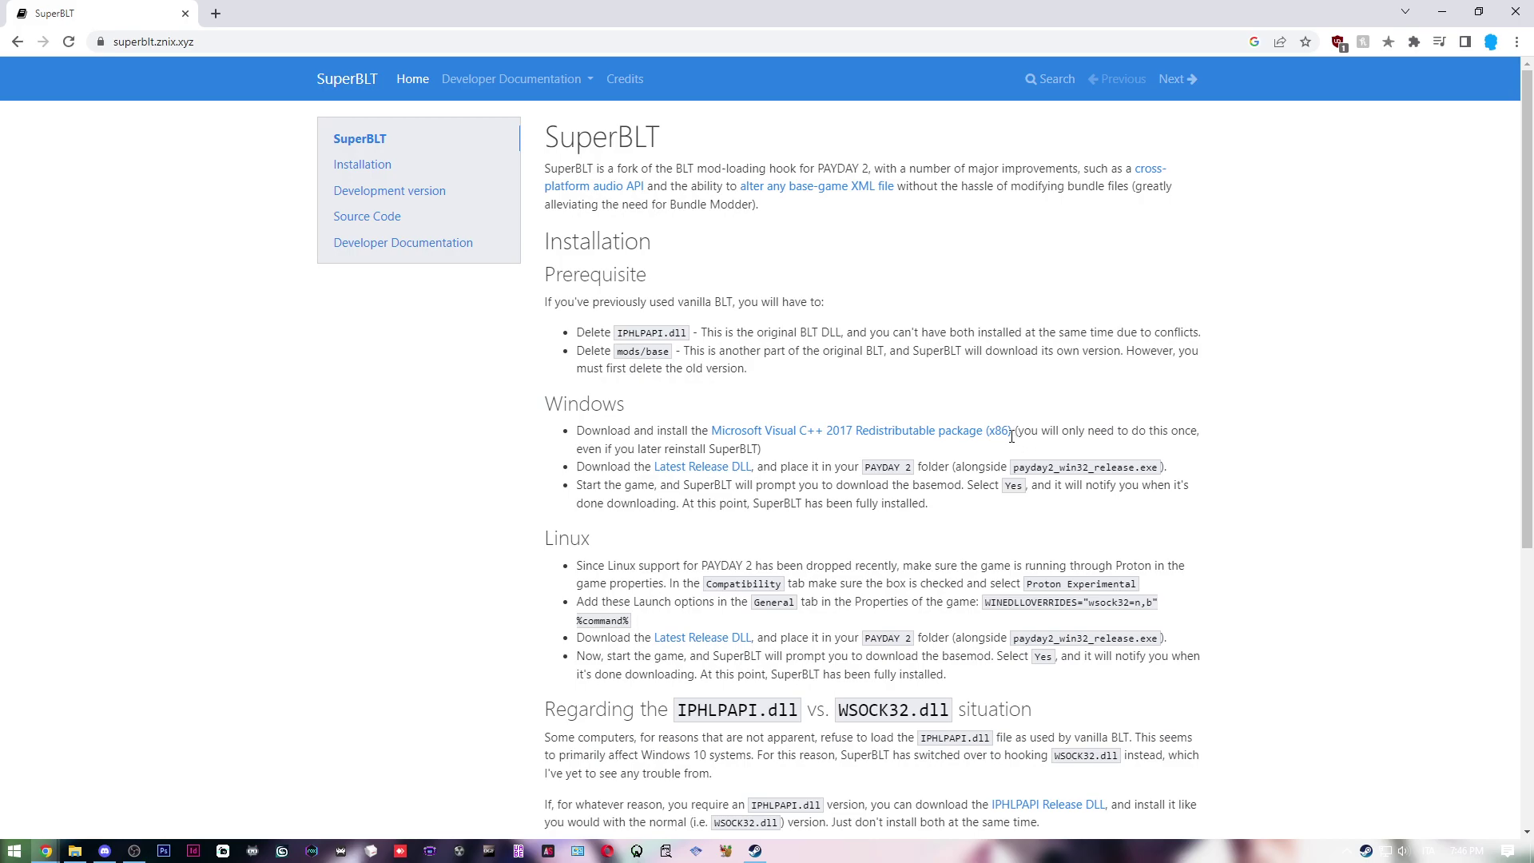
- Review the Windows installation instructions and save the Latest Release DLL archive as payday2bltwsockdll-3.3.8 (1).zip in Downloads
drag(1011, 436, 986, 434)
click(1035, 448)
drag(543, 401, 1216, 525)
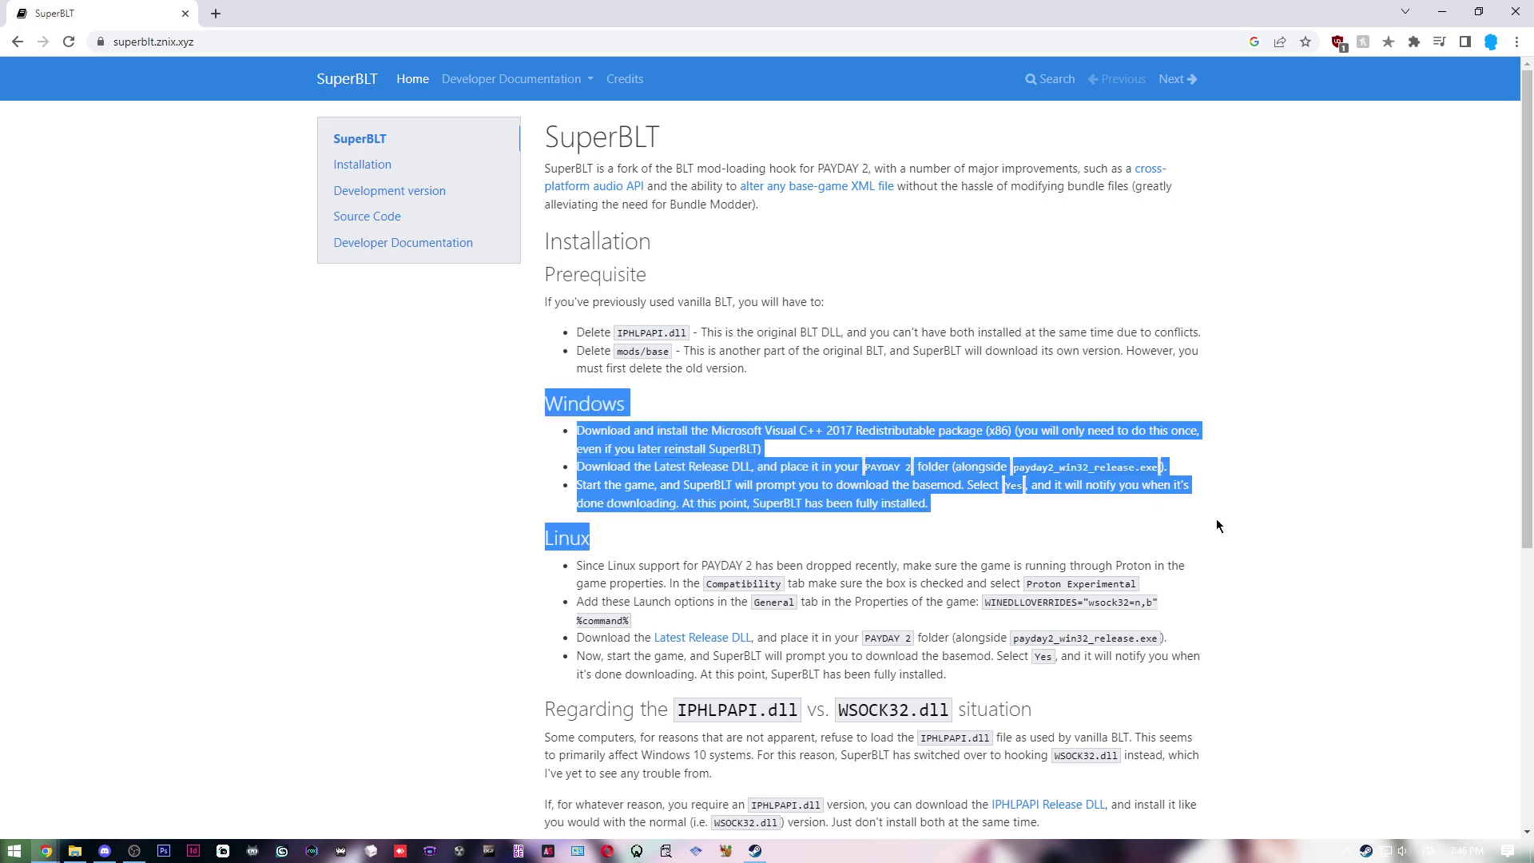
click(1217, 520)
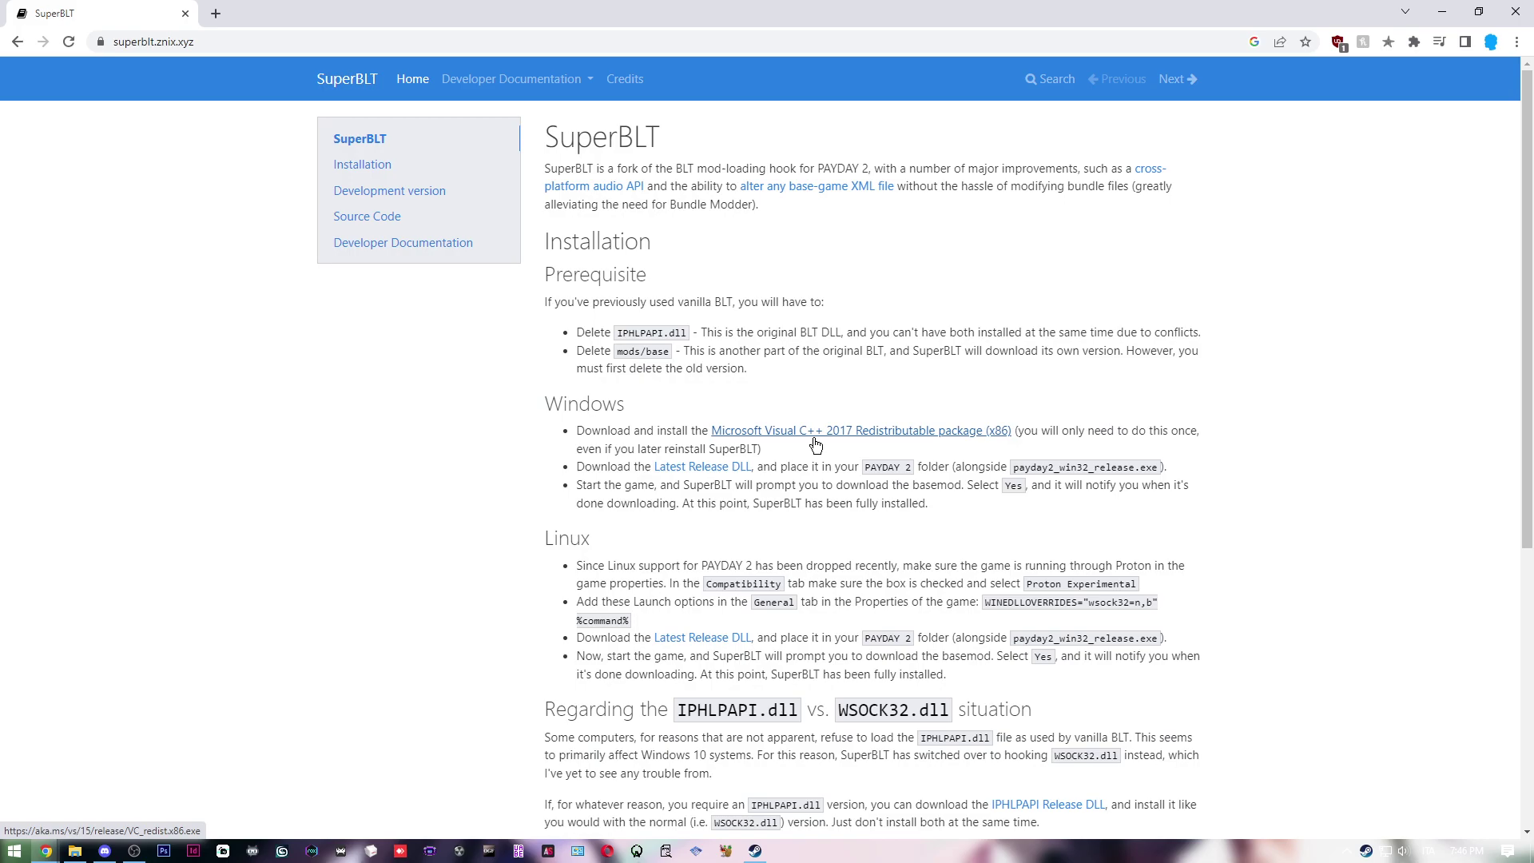
click(726, 476)
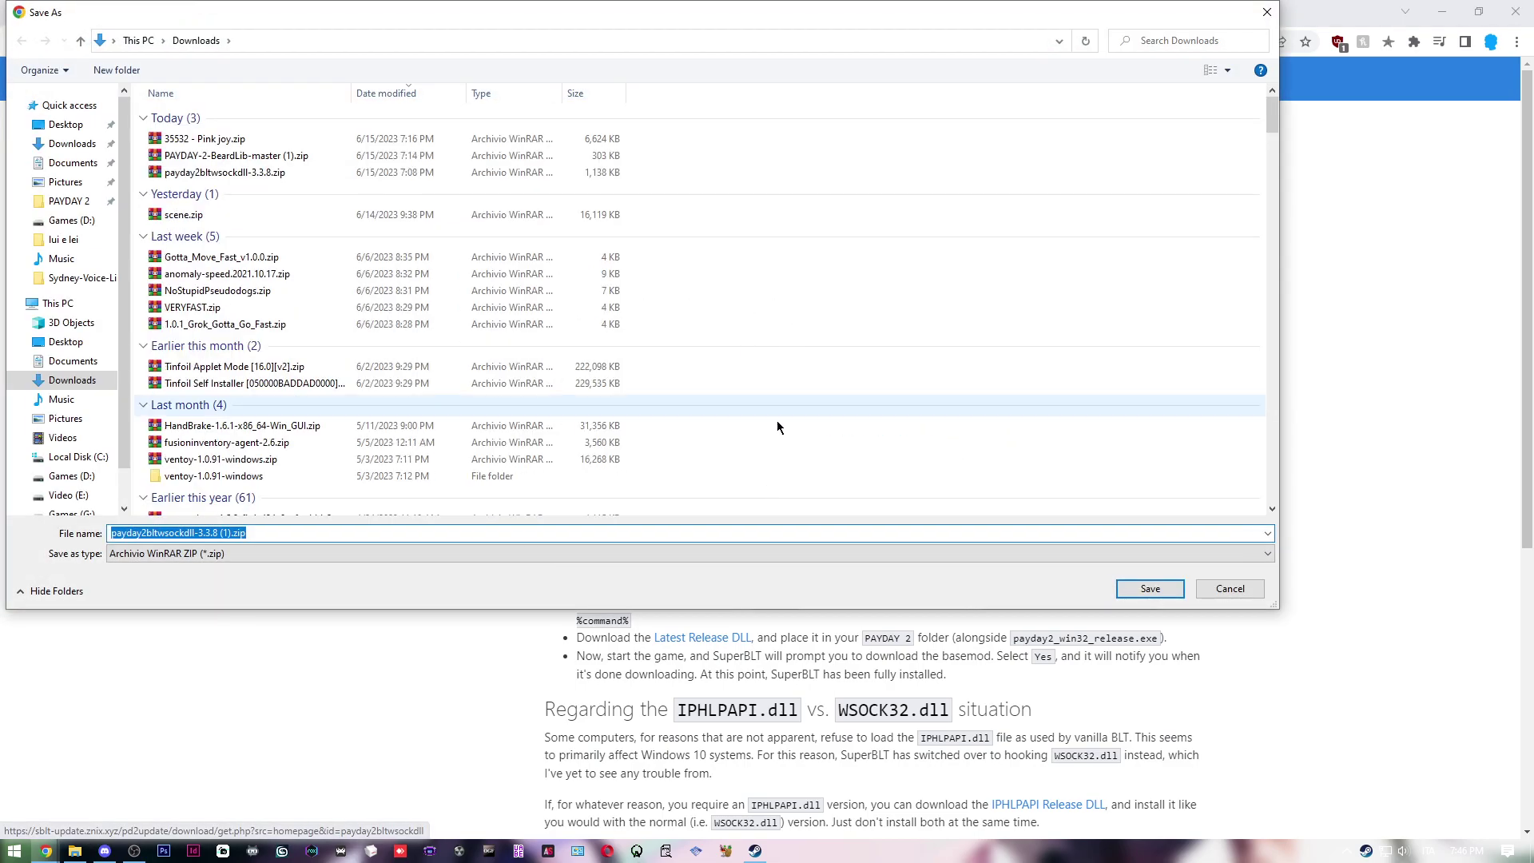
click(1162, 588)
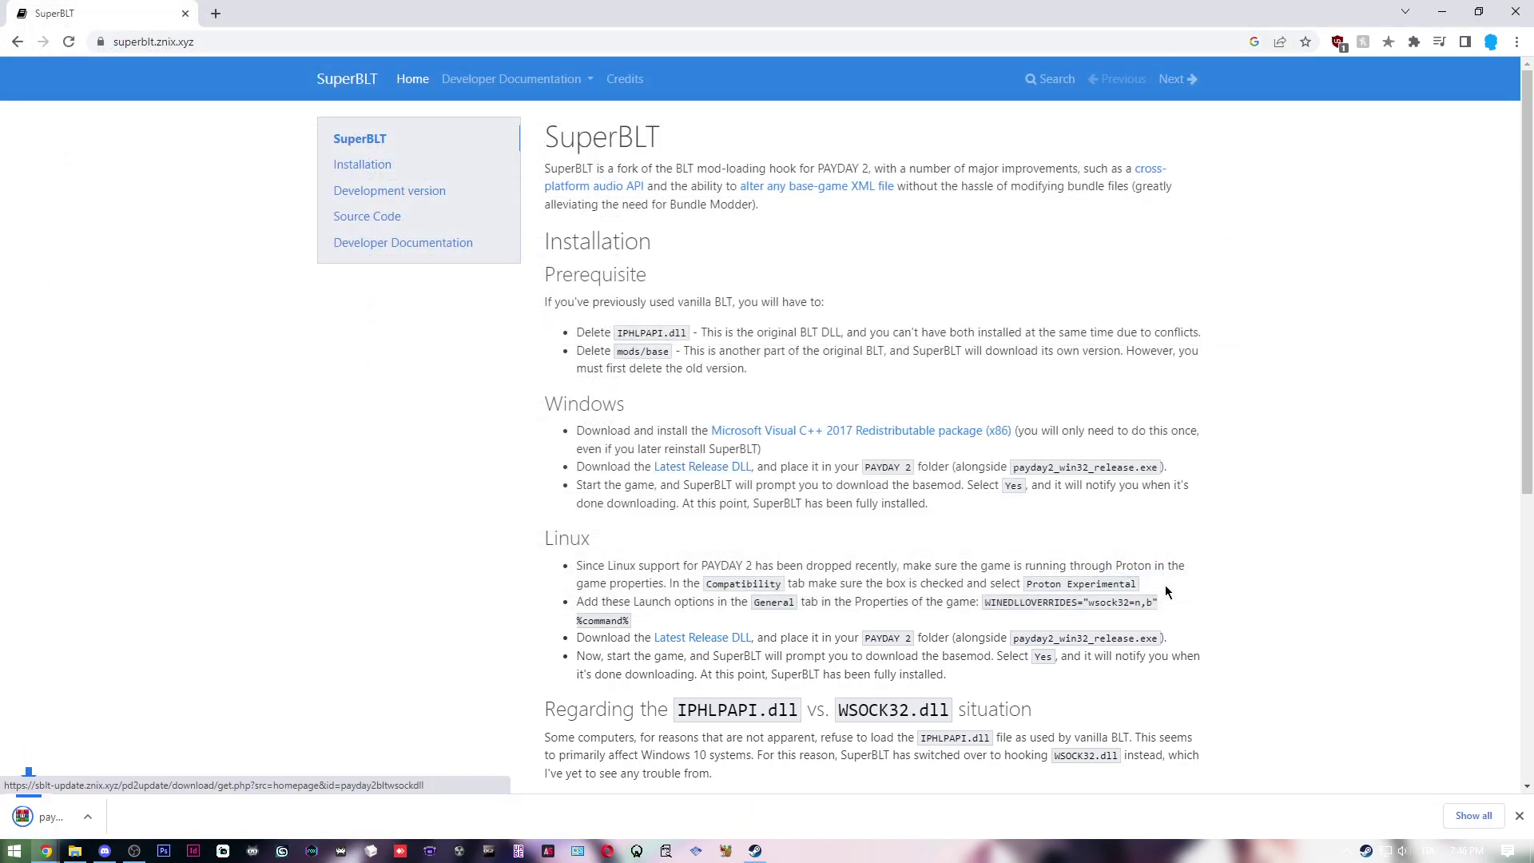
drag(757, 467, 1156, 468)
click(1156, 469)
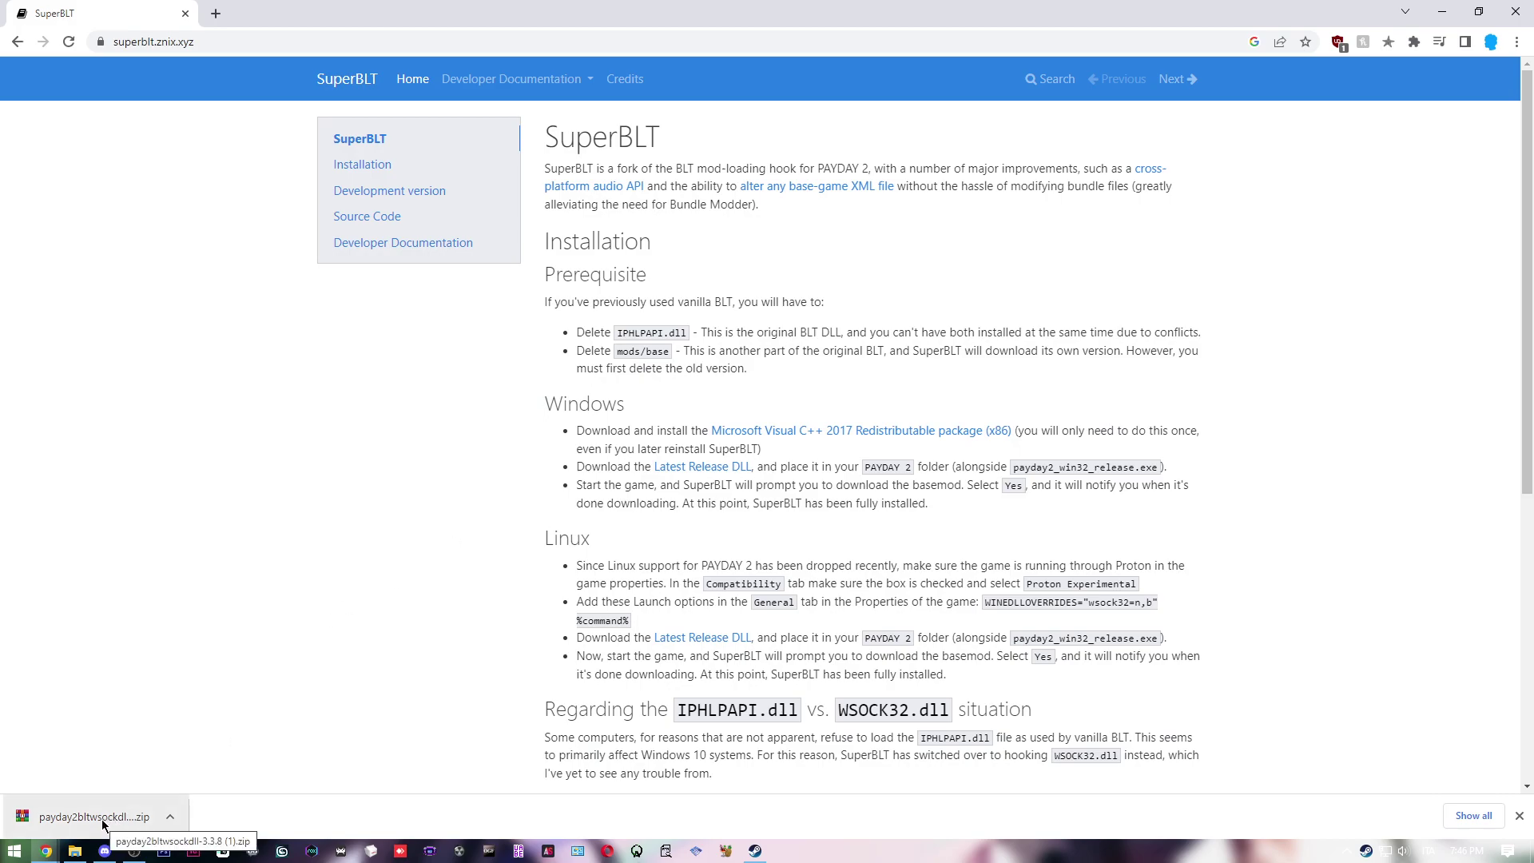
- Extract WSOCK32.dll from the downloaded archive into the PAYDAY2 game folder, and close the archive
click(74, 850)
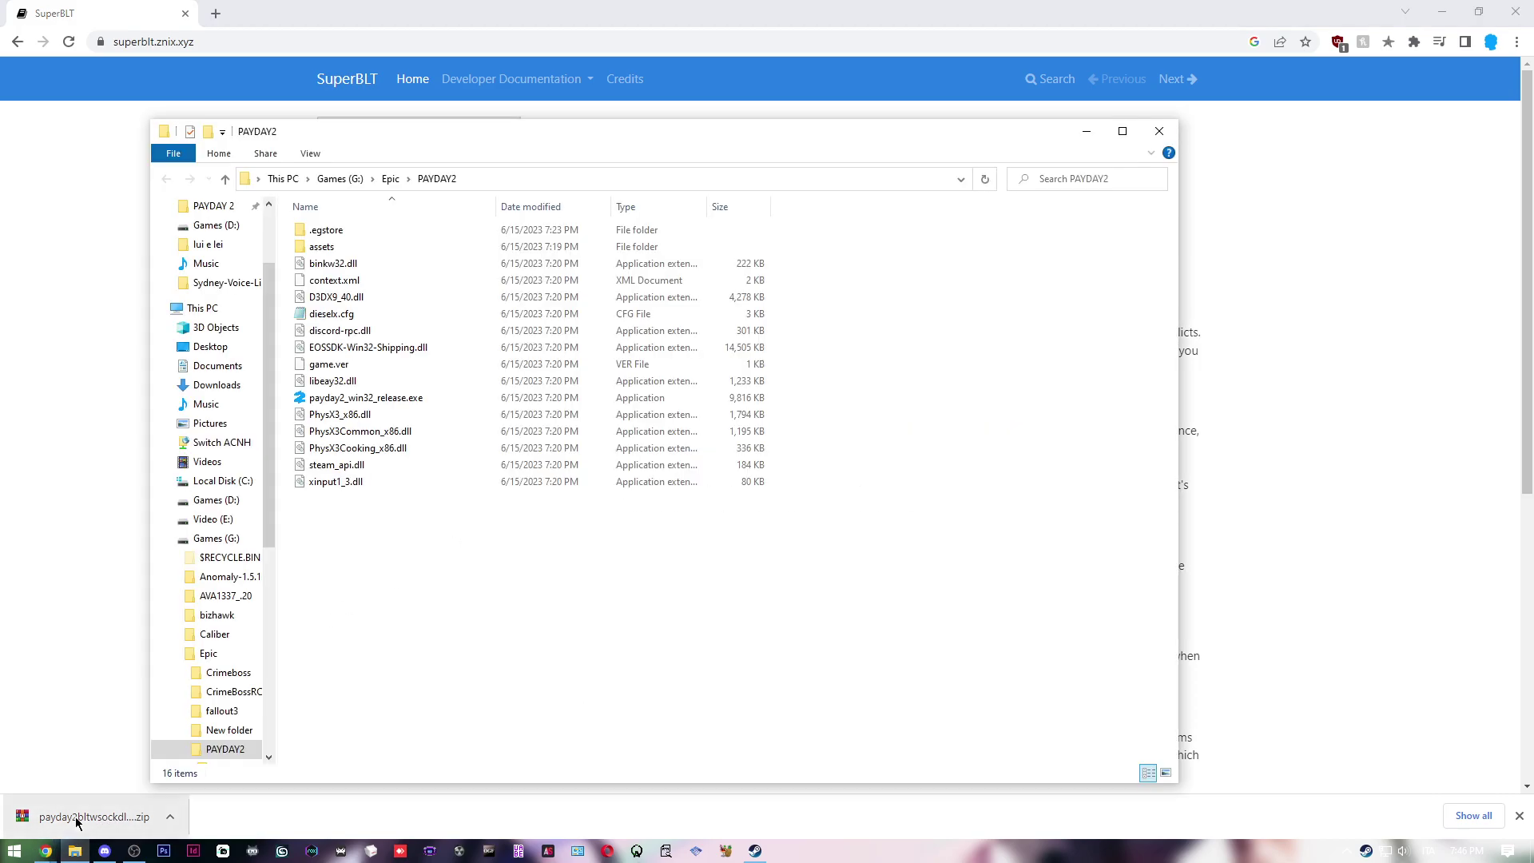
click(77, 822)
click(1390, 112)
click(1442, 11)
click(513, 557)
drag(511, 411, 856, 364)
drag(698, 521, 415, 541)
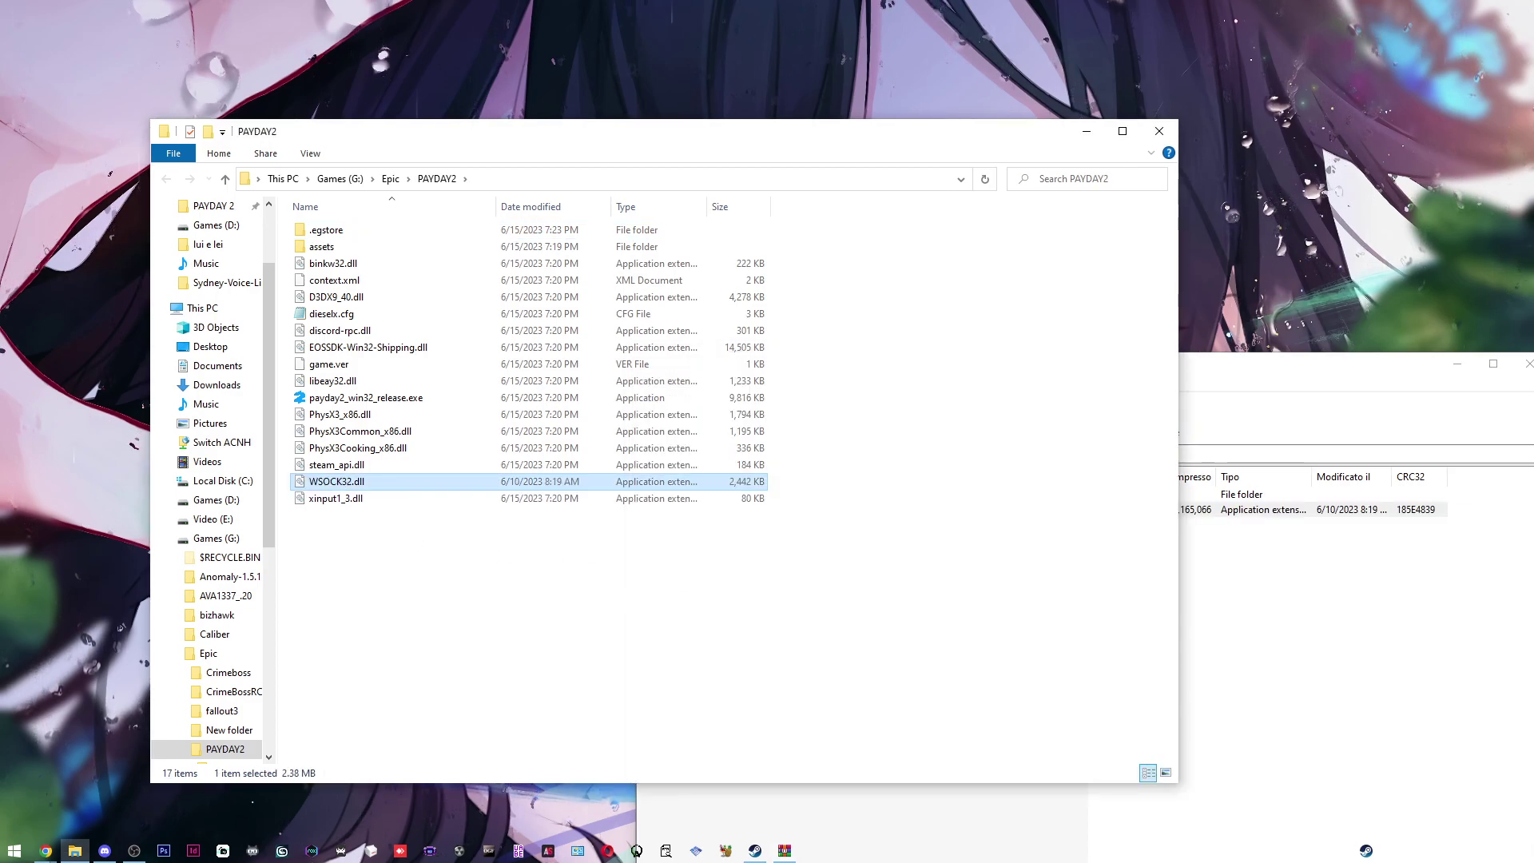
click(1526, 364)
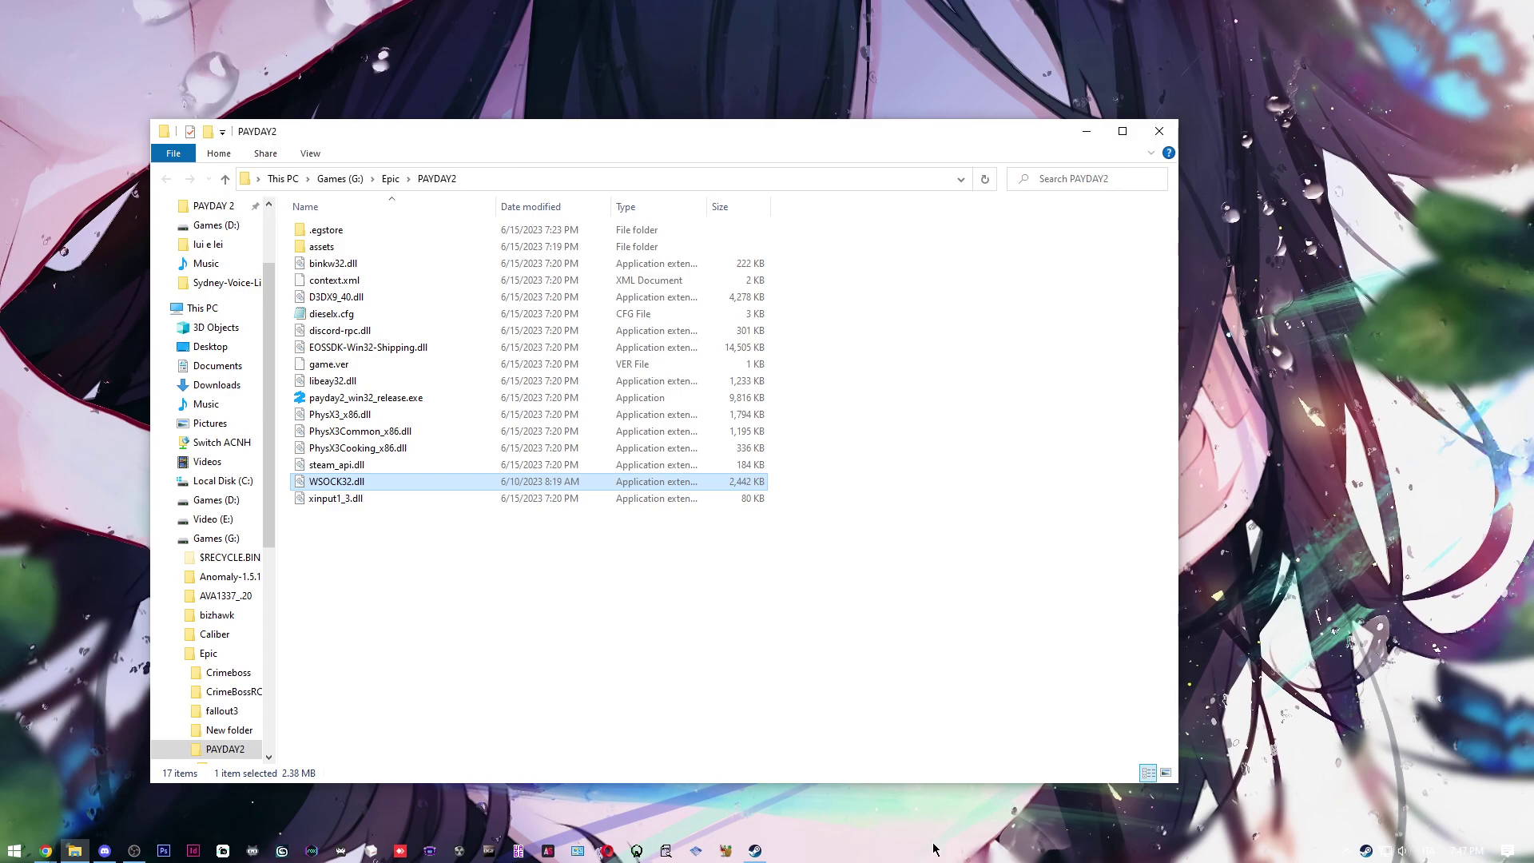
- Start the Epic Games Launcher again and open the game library
click(1347, 850)
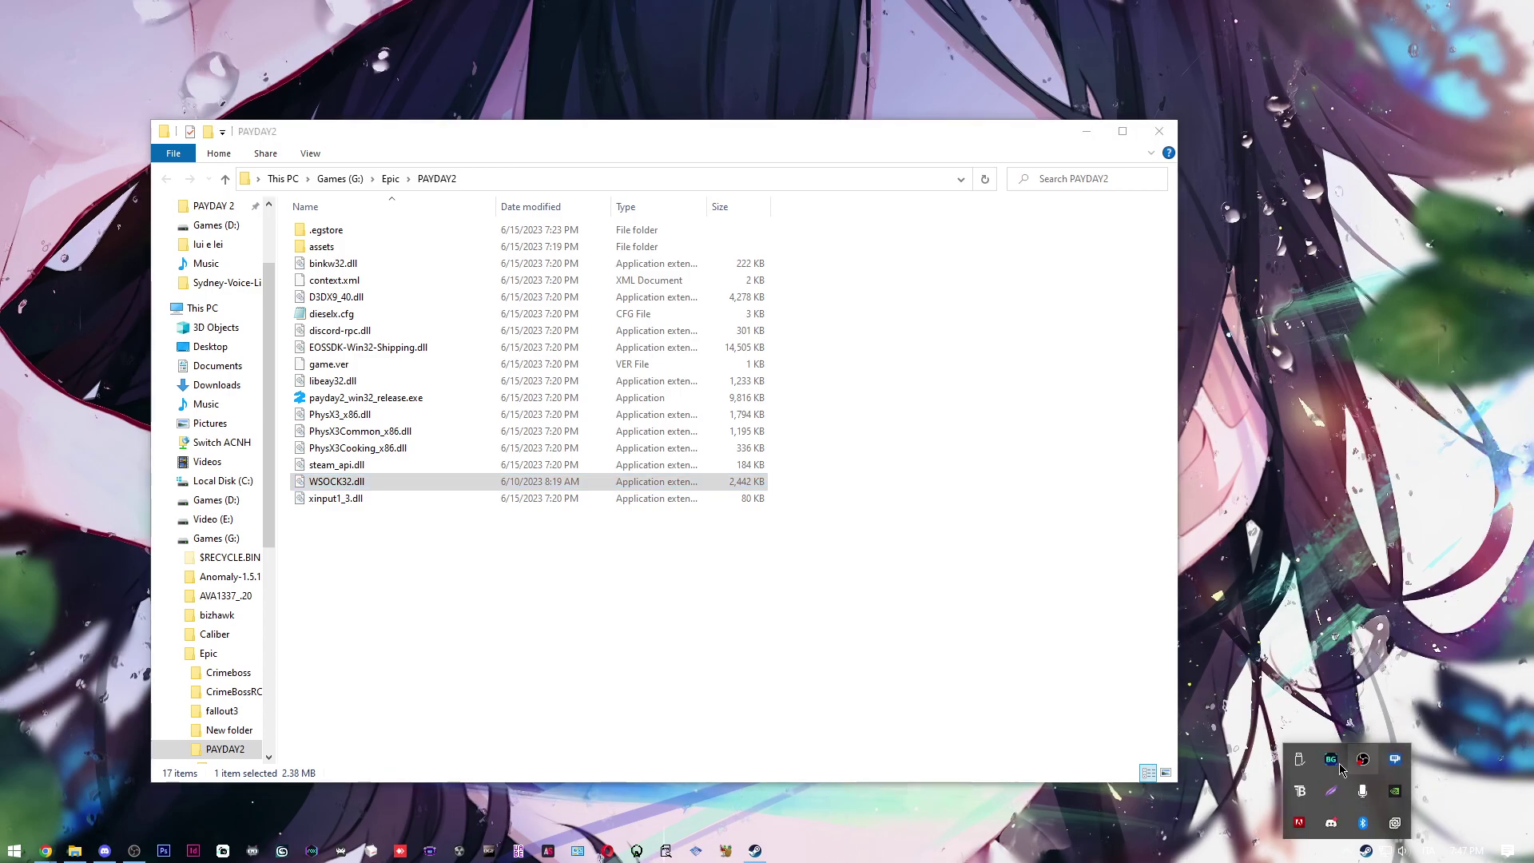
click(923, 819)
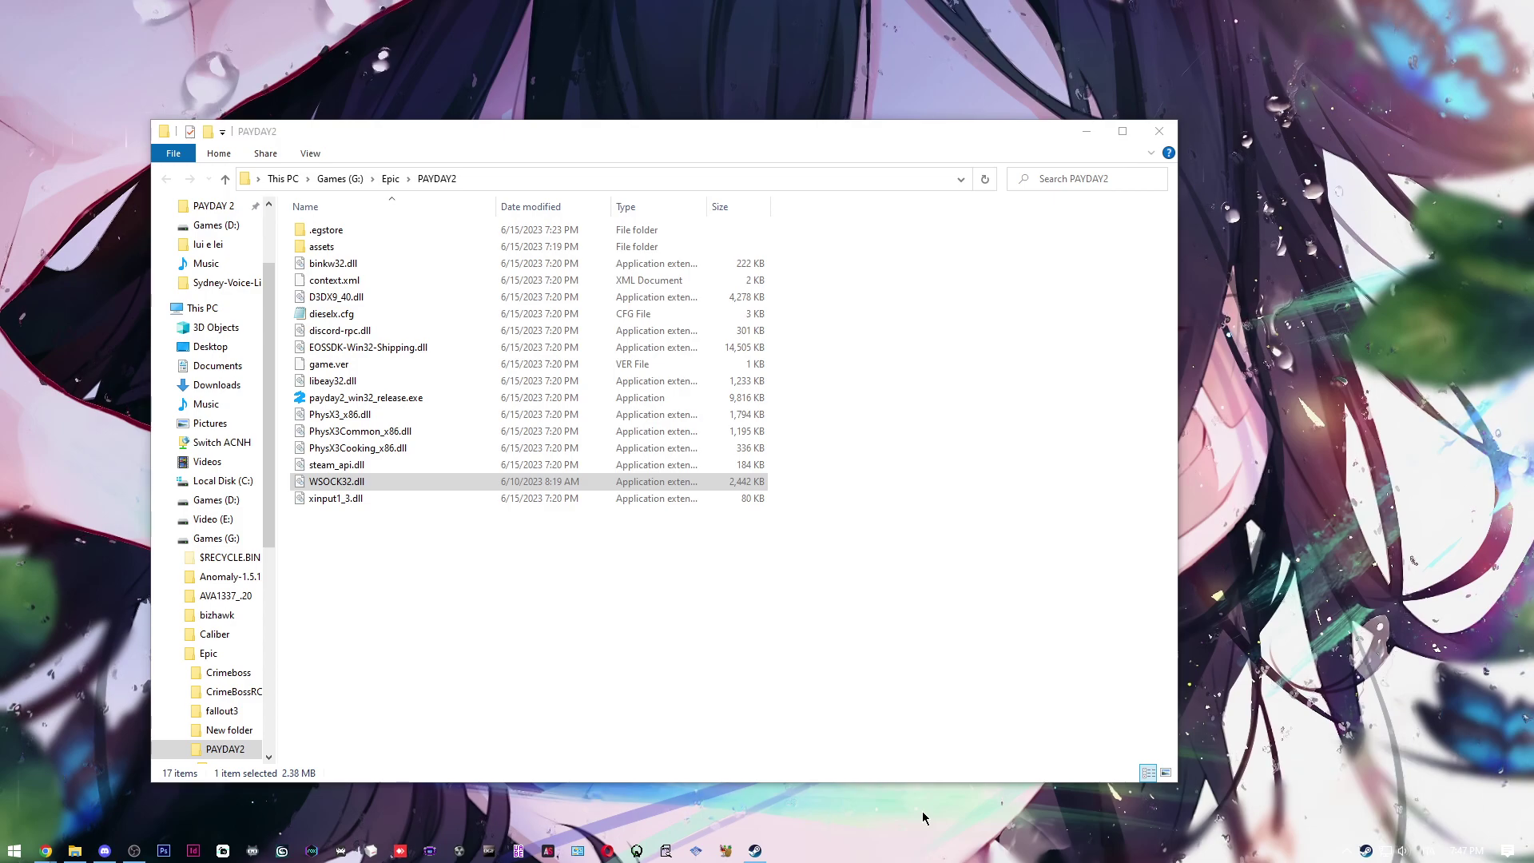
key(super)
text(epic)
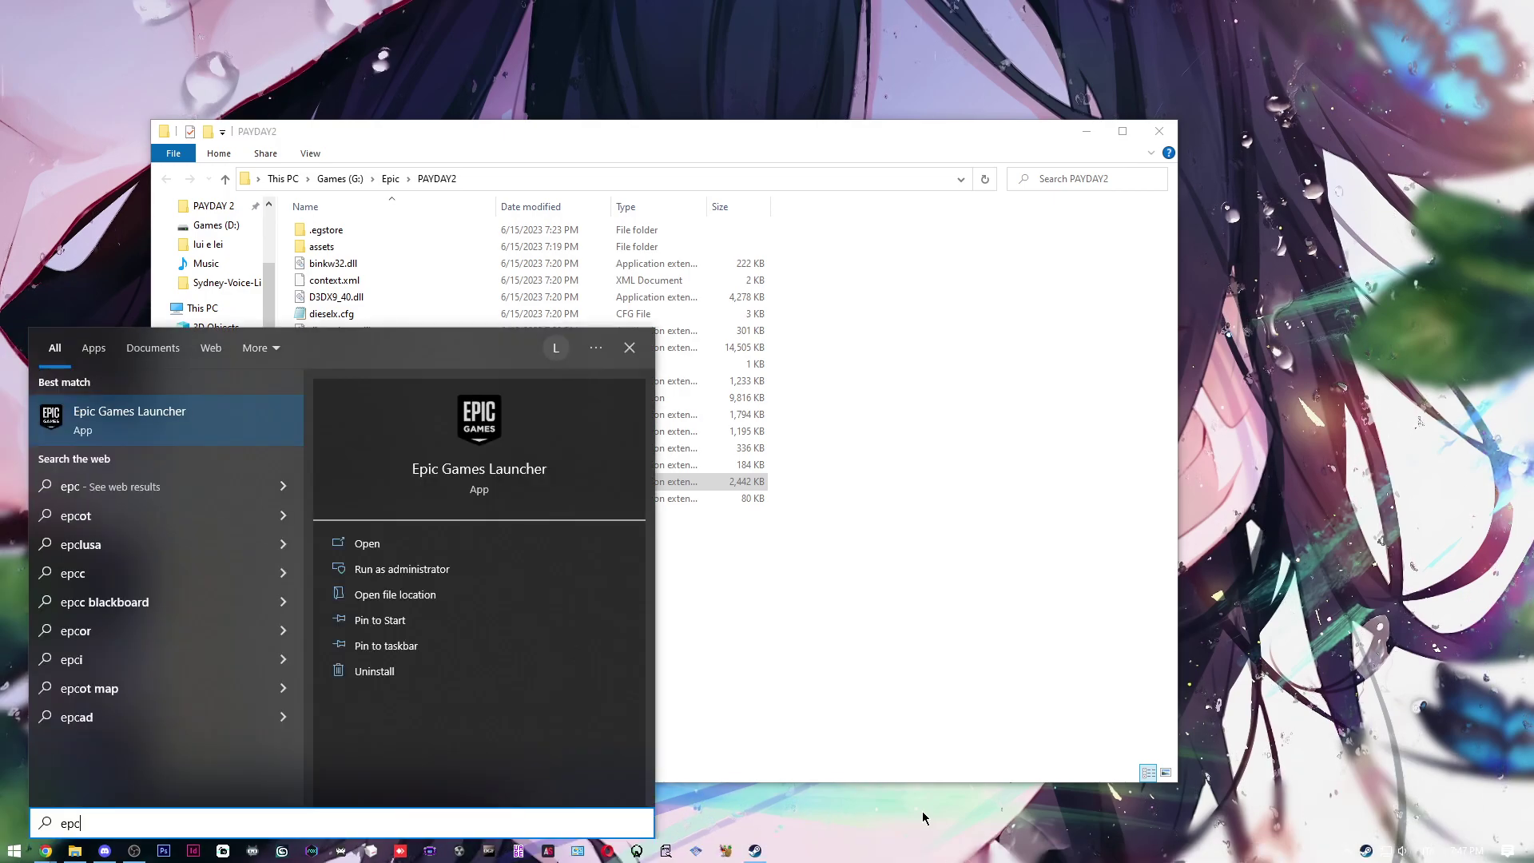
key(Return)
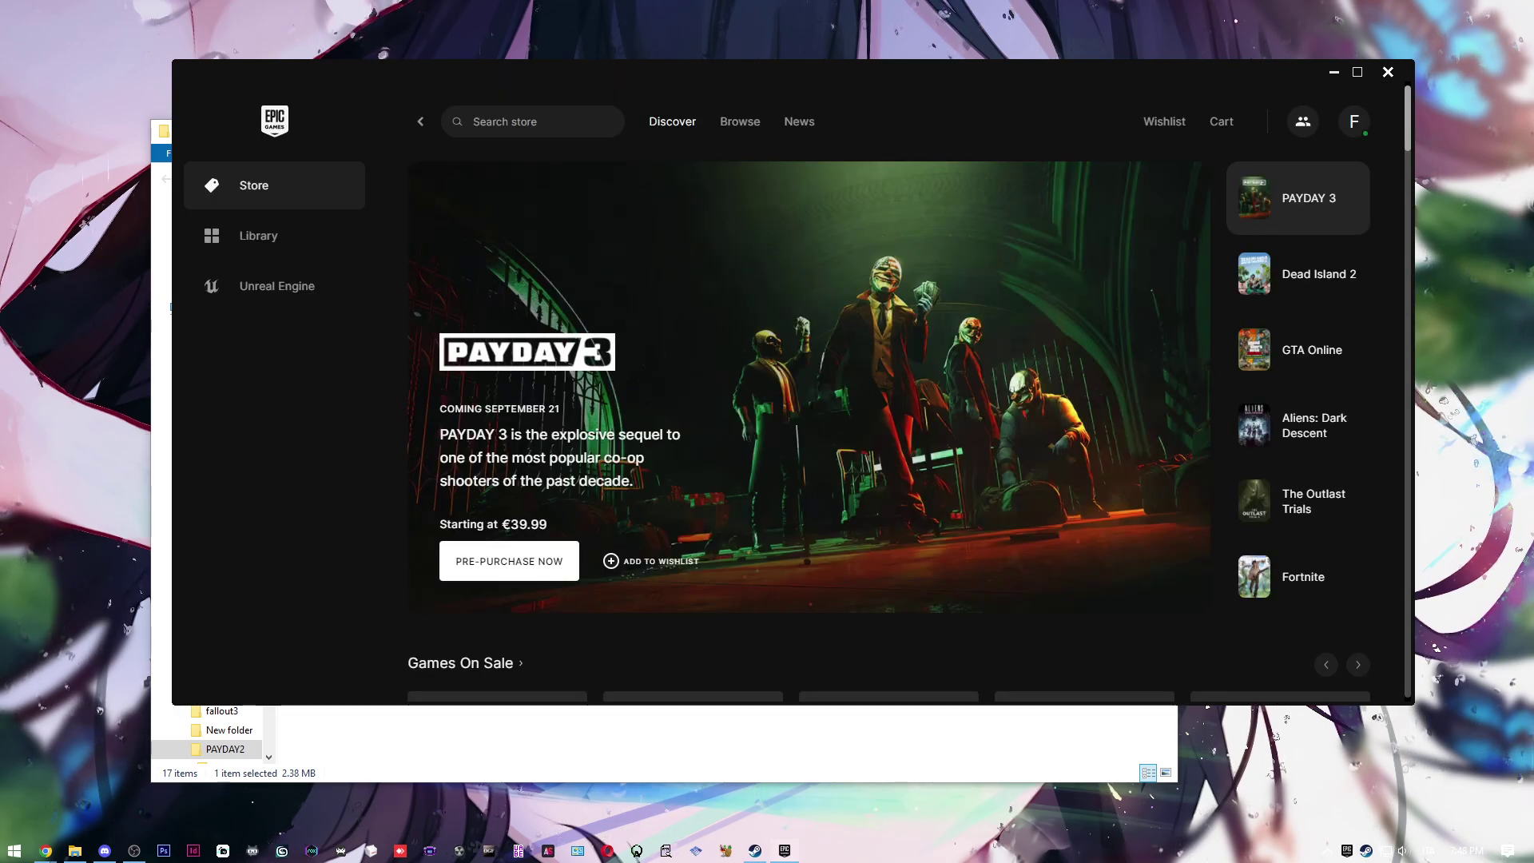
click(305, 241)
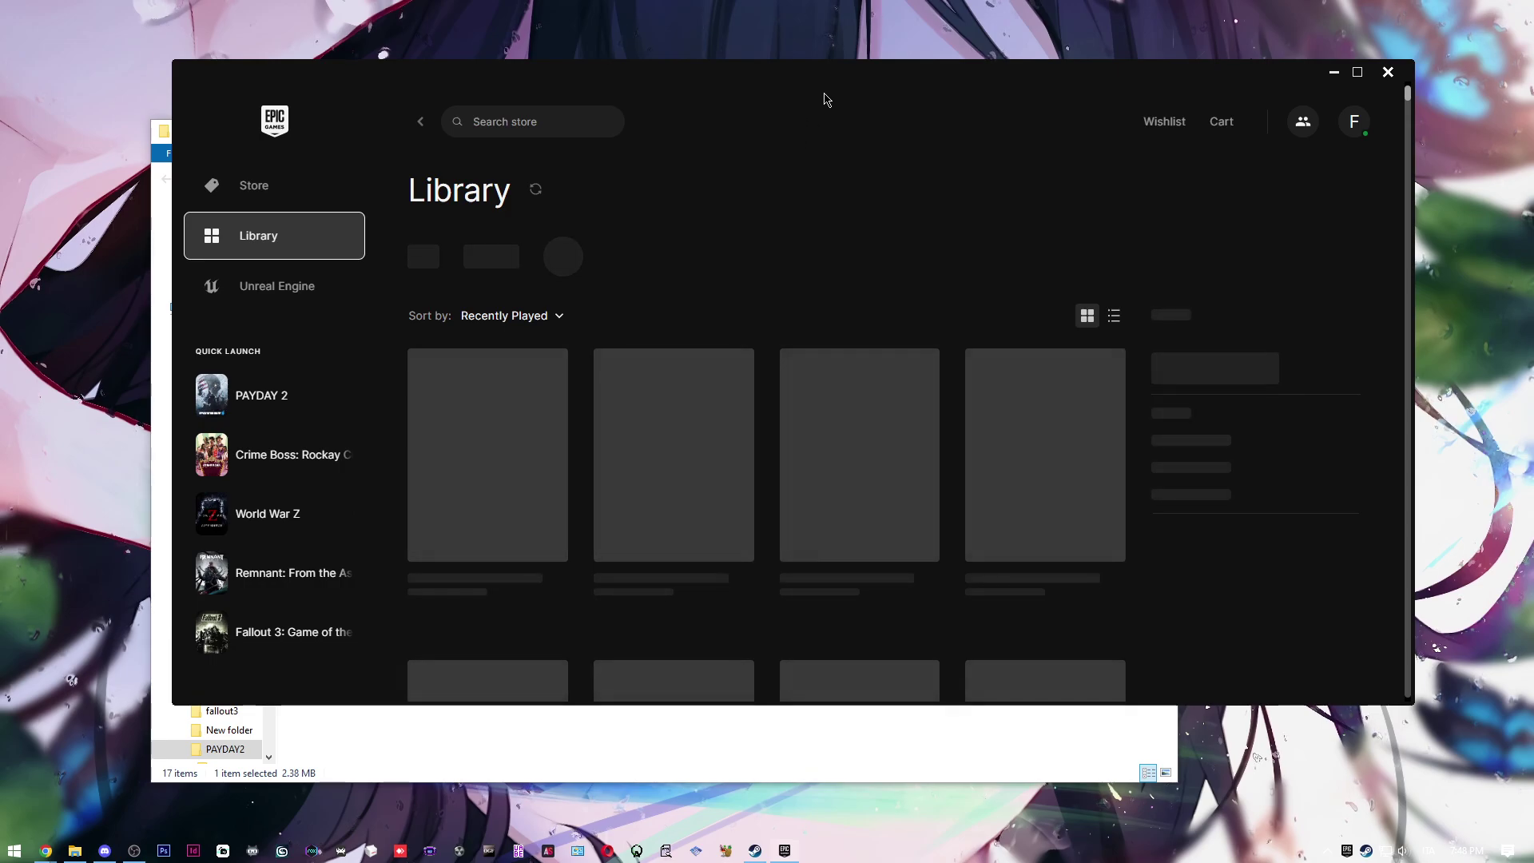
- Arrange the launcher and PAYDAY2 folder windows so the game files and the library can both be seen
drag(823, 82, 1096, 173)
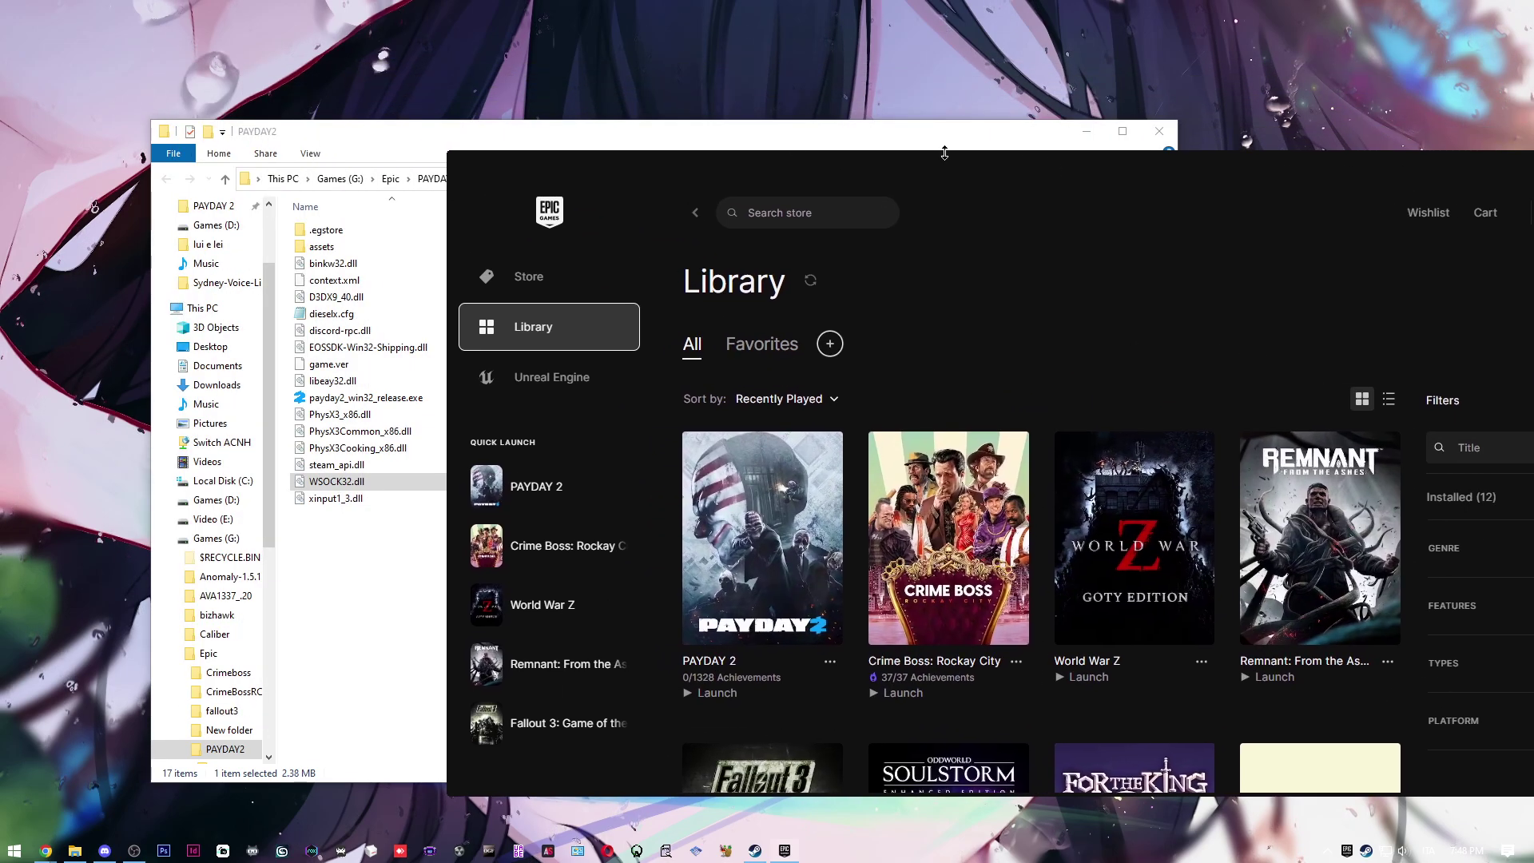
drag(525, 137, 253, 138)
click(1008, 174)
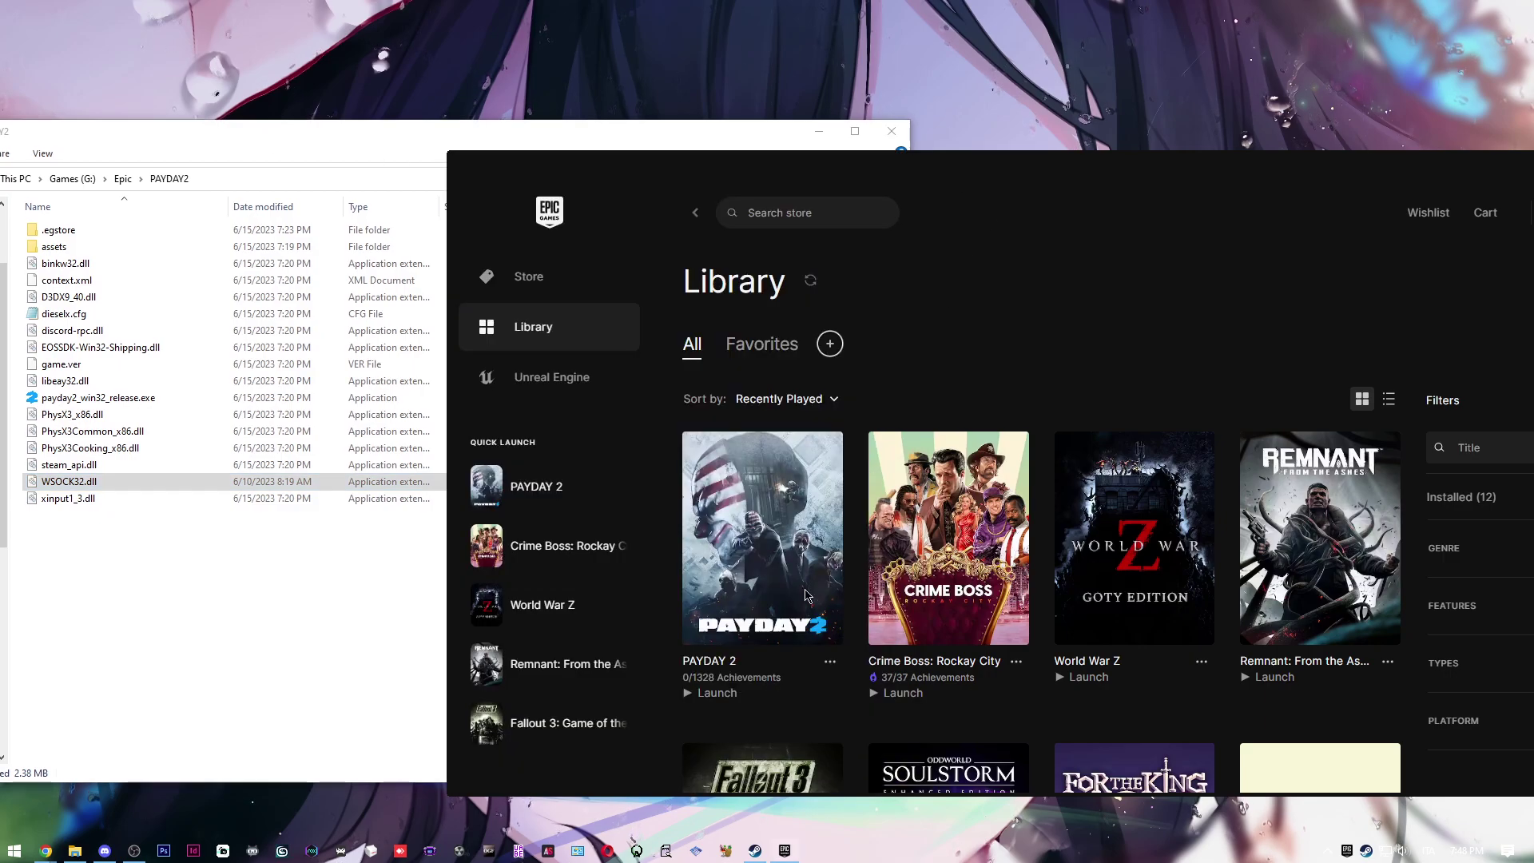
- Launch PAYDAY 2, accept the BLT basemod download, and dismiss the finished installer
click(703, 693)
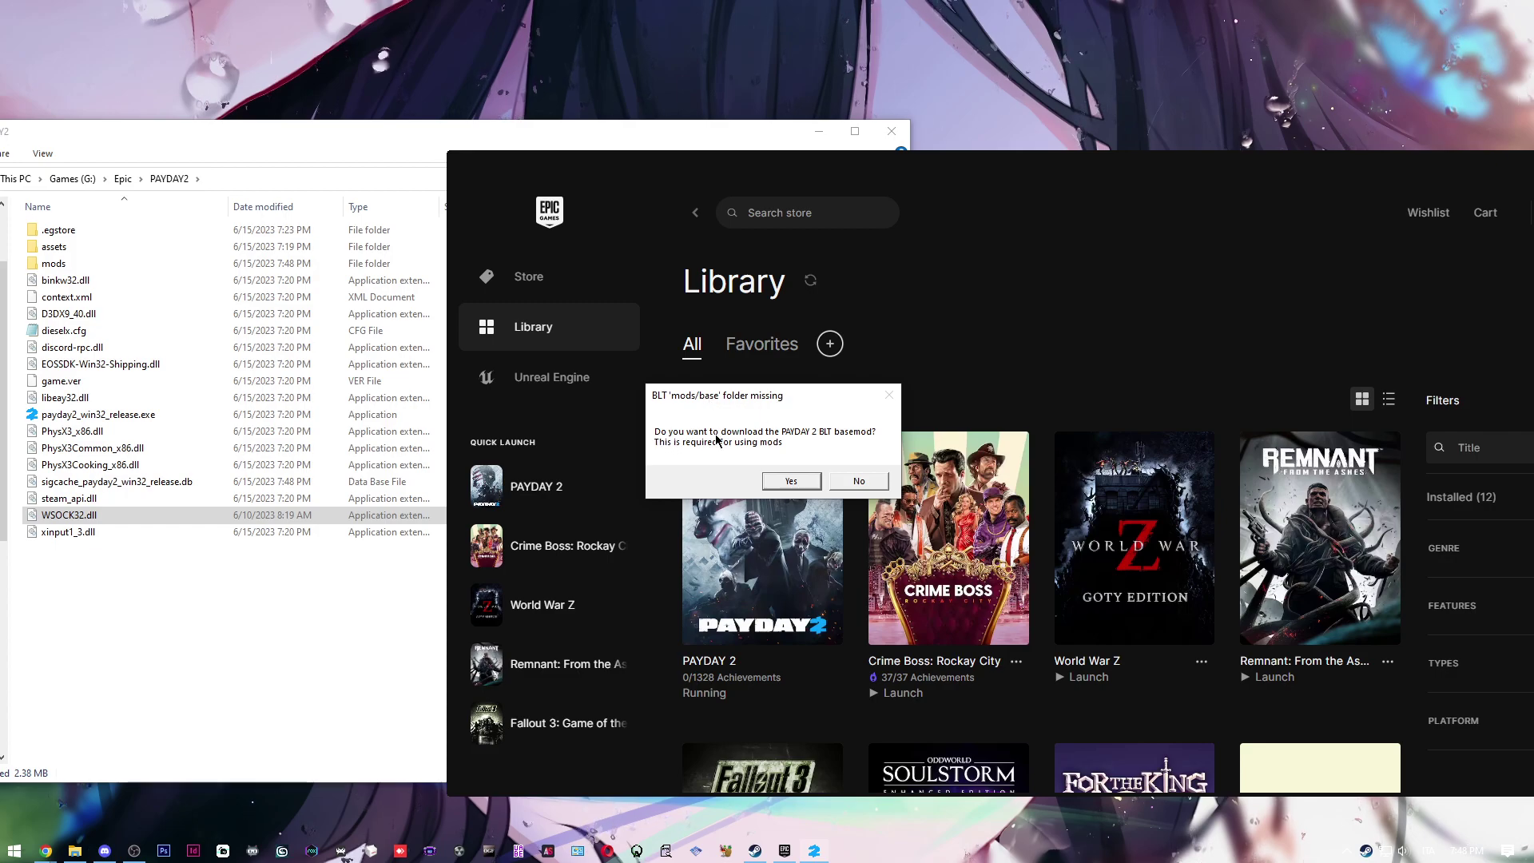
click(767, 482)
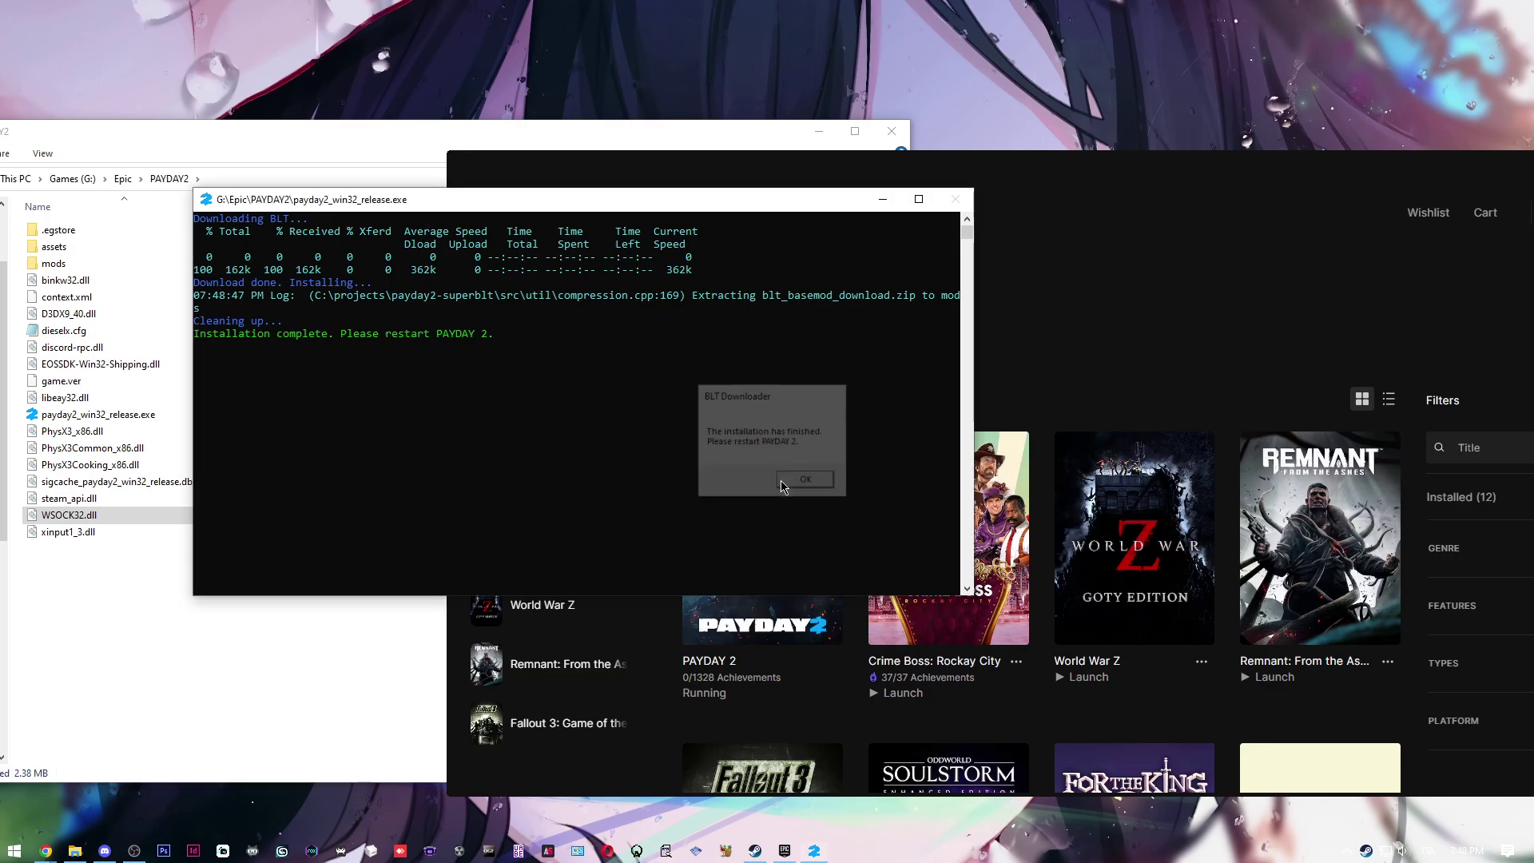
click(782, 483)
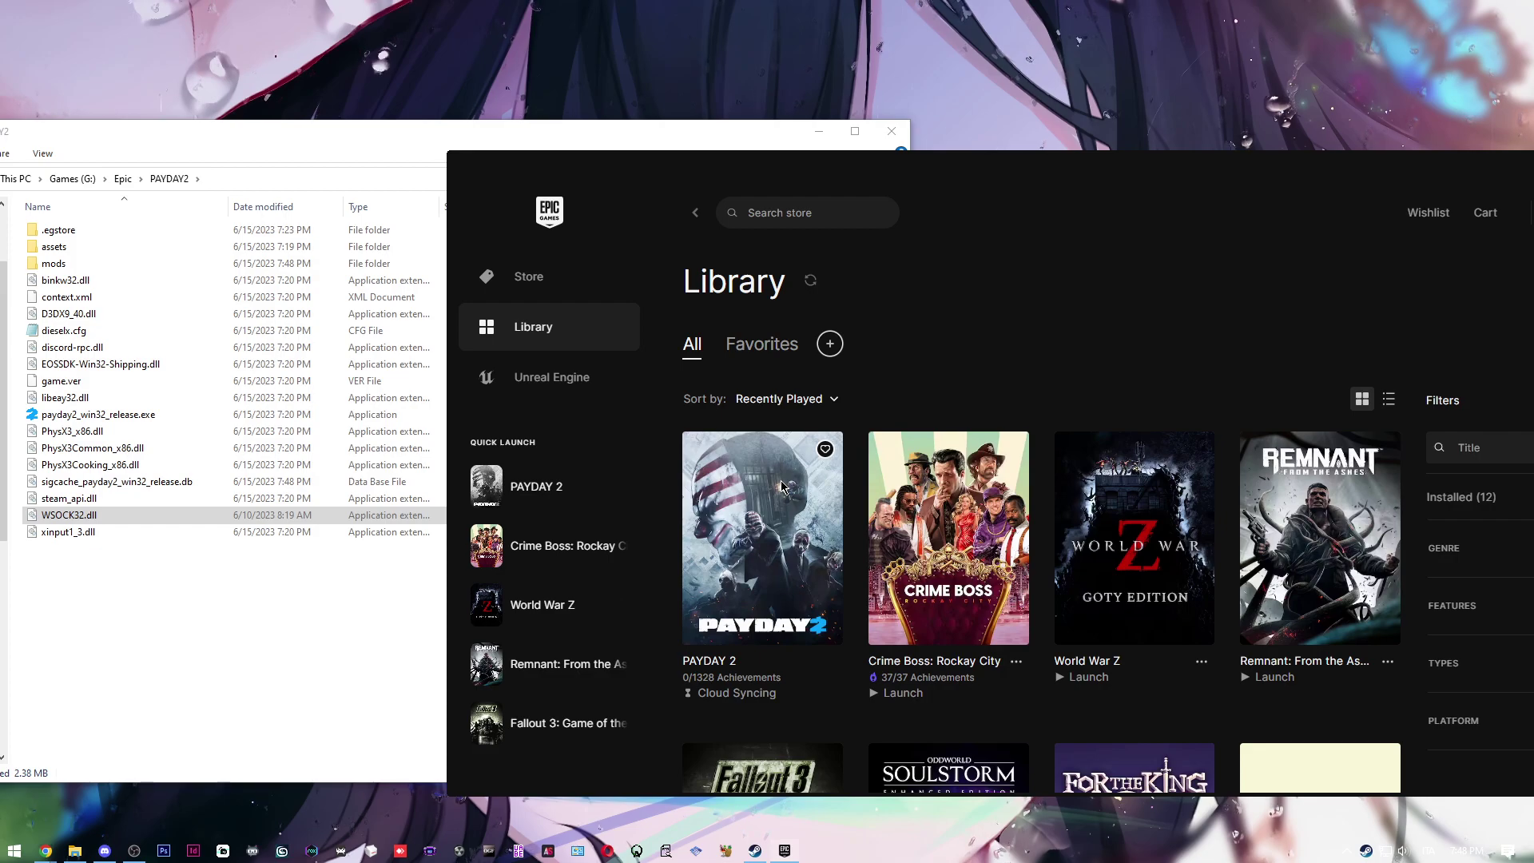
- Check Task Manager's detailed process list for a running payday2_win32_release.exe, and close Task Manager
right_click(911, 851)
click(966, 784)
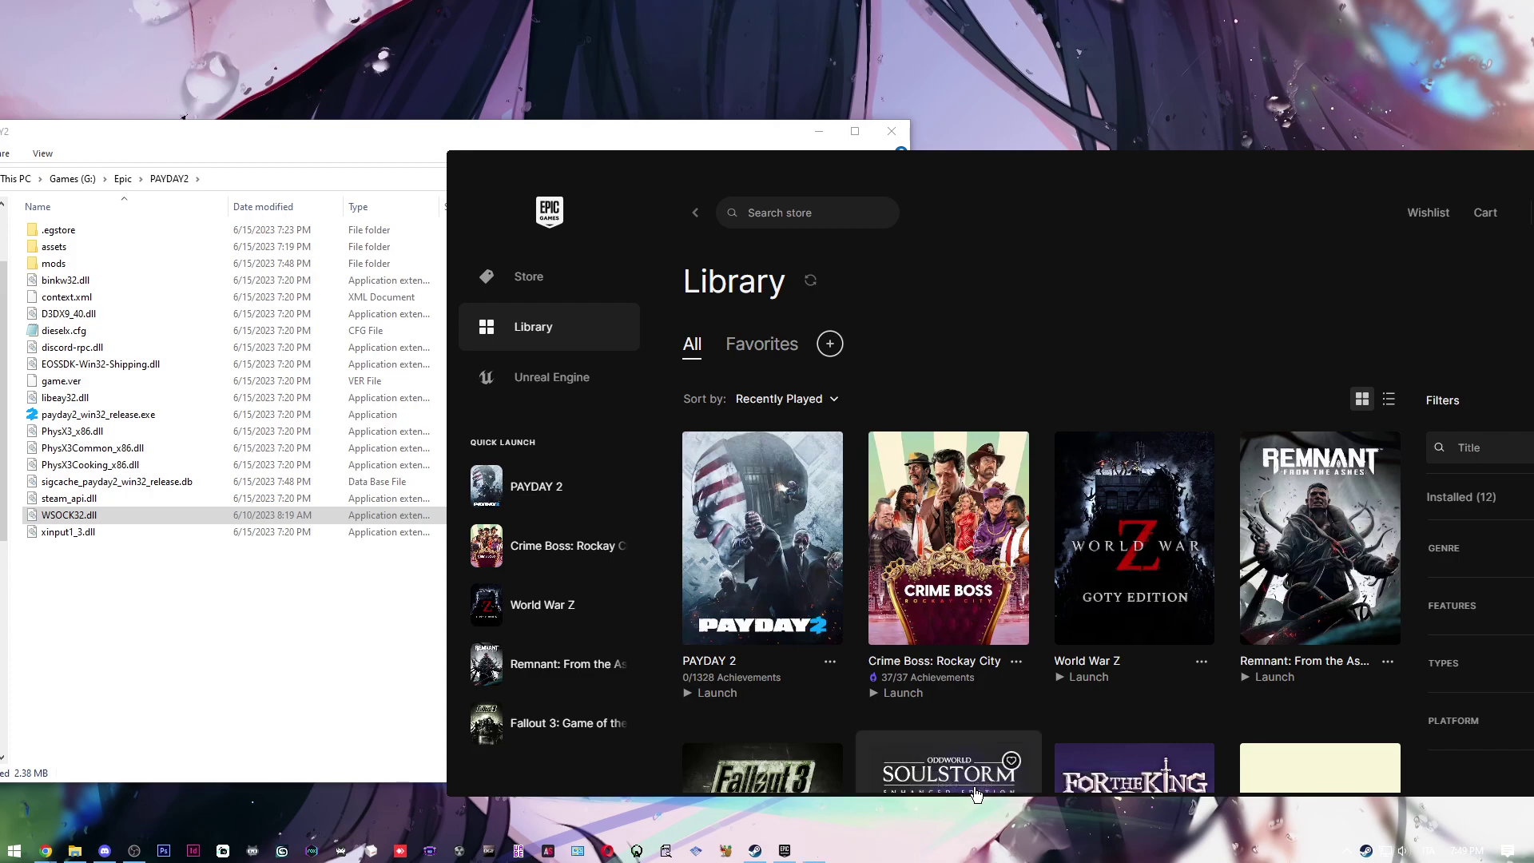
click(812, 63)
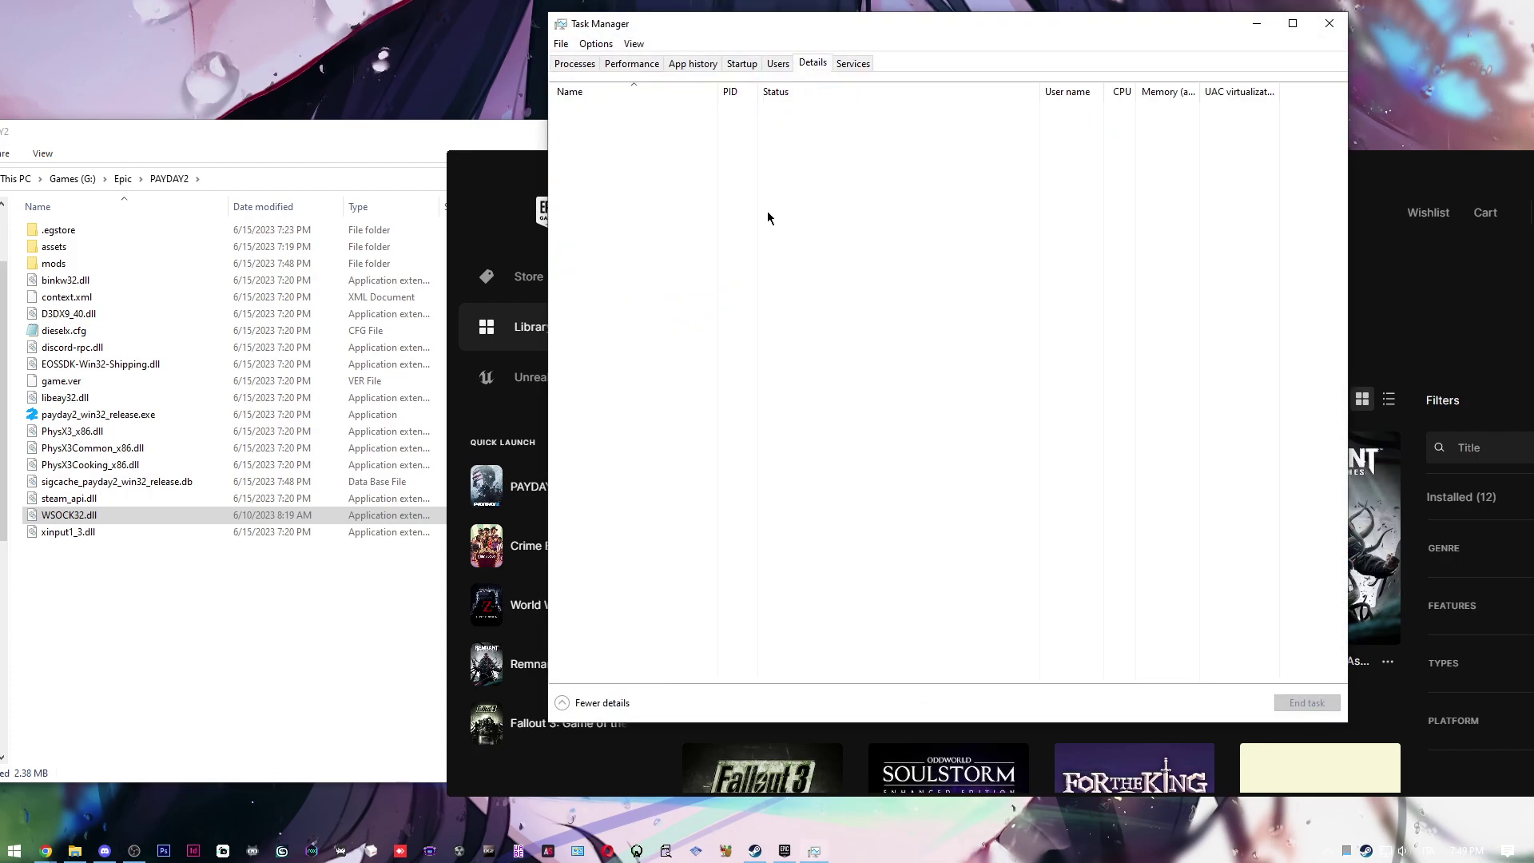
click(152, 413)
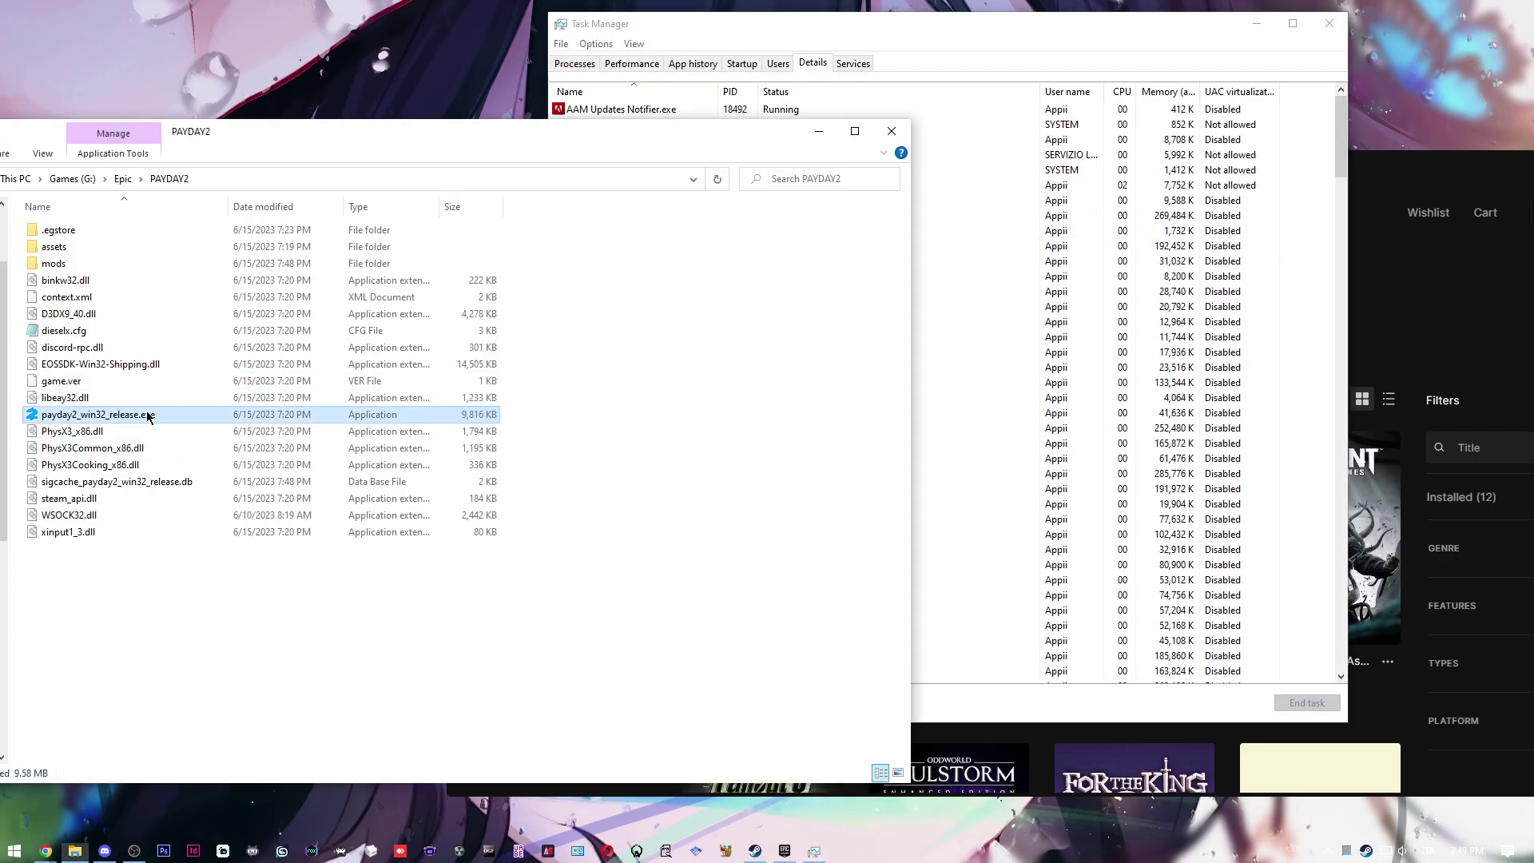
click(966, 408)
key(p)
key(p)
key(p)
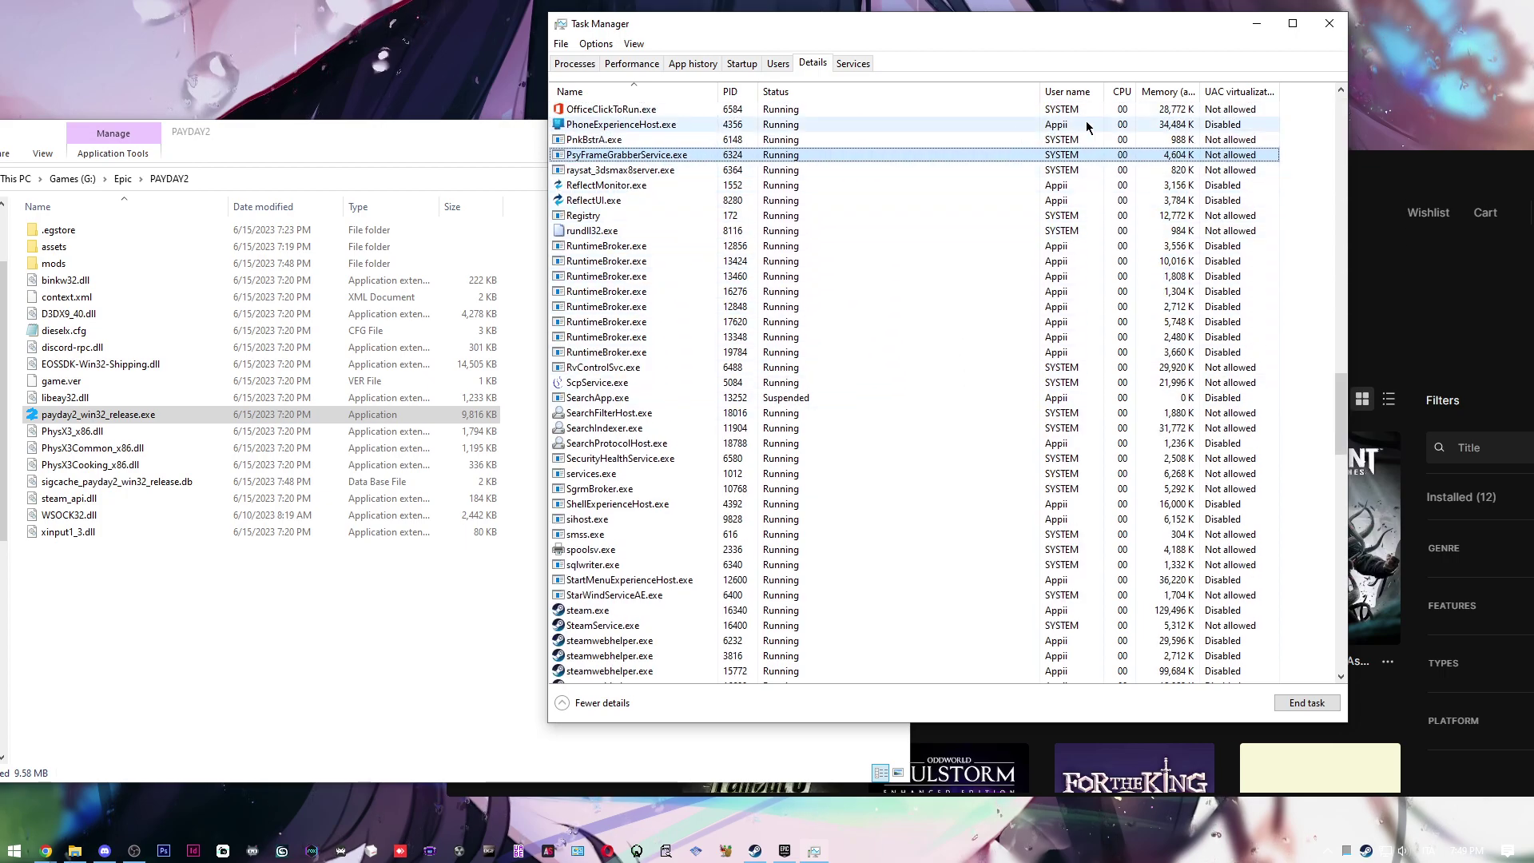
right_click(715, 155)
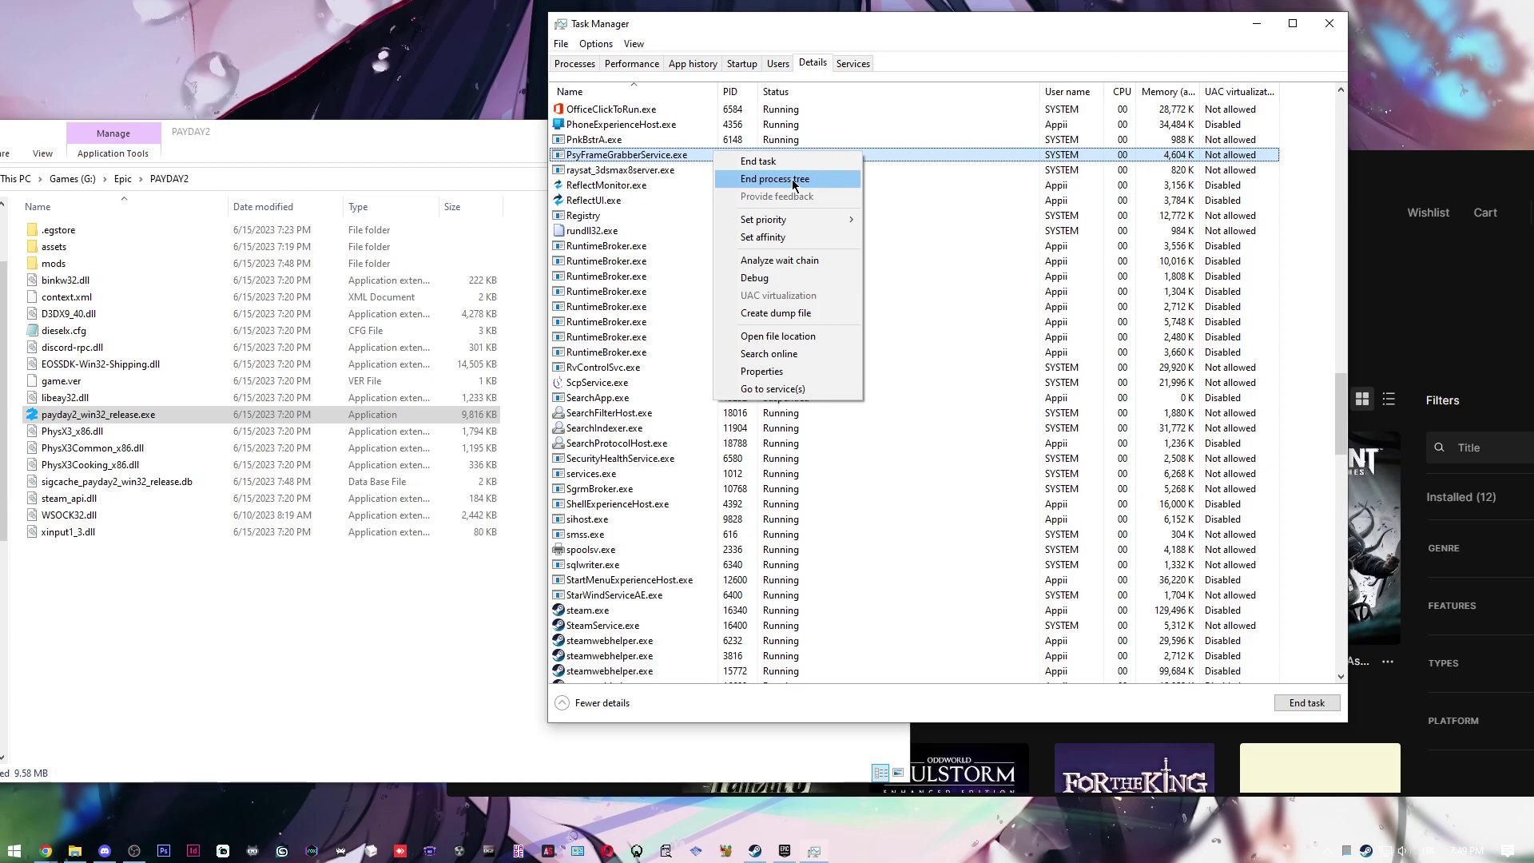
click(1329, 23)
click(1328, 23)
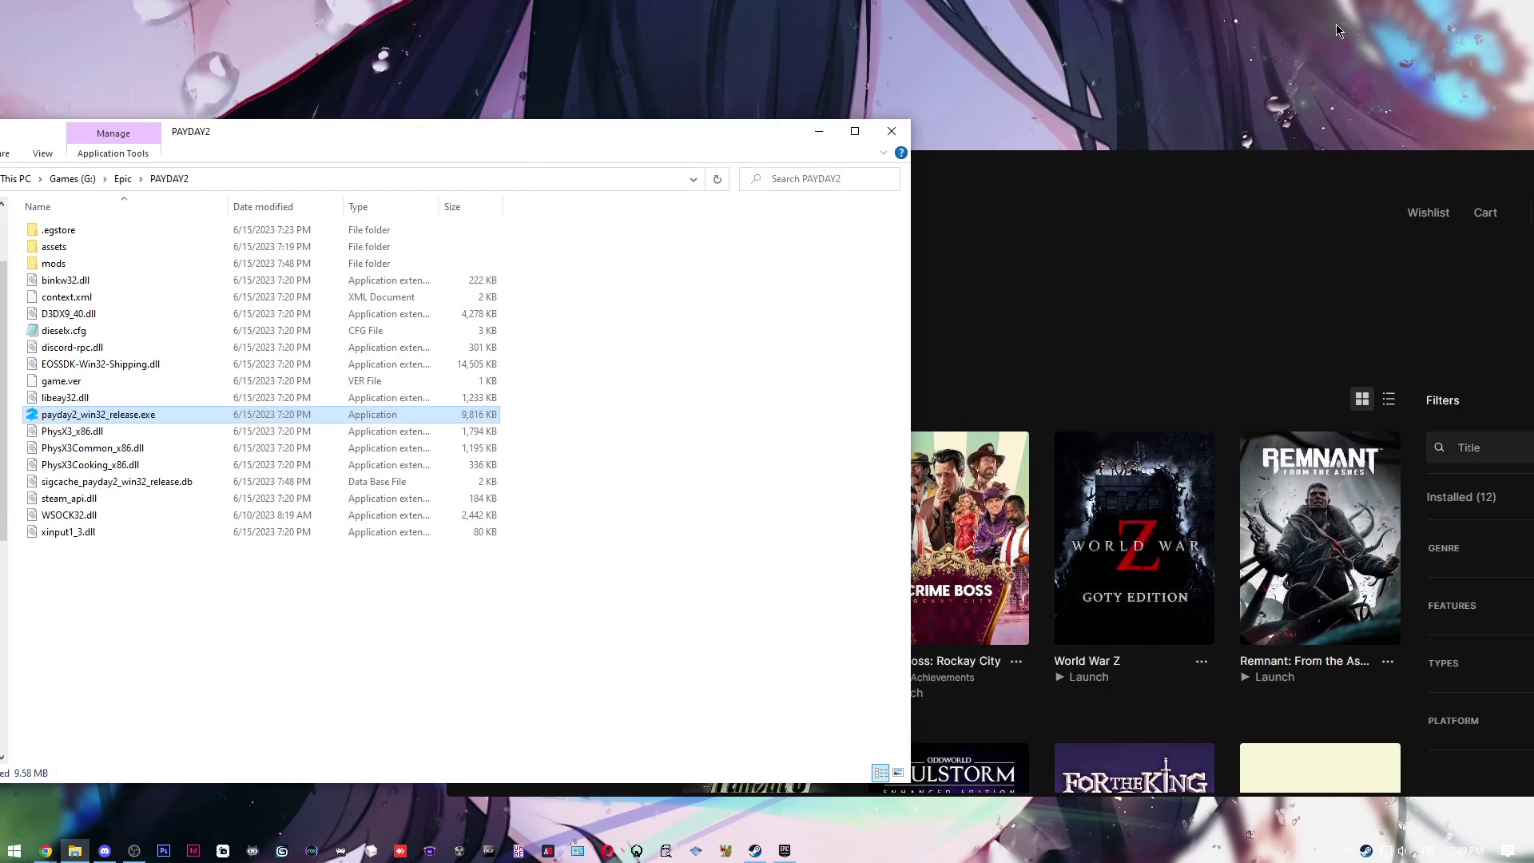
- Launch PAYDAY 2 from the Epic library, enter the main menu, and open the list of installed BLT mods
click(1094, 189)
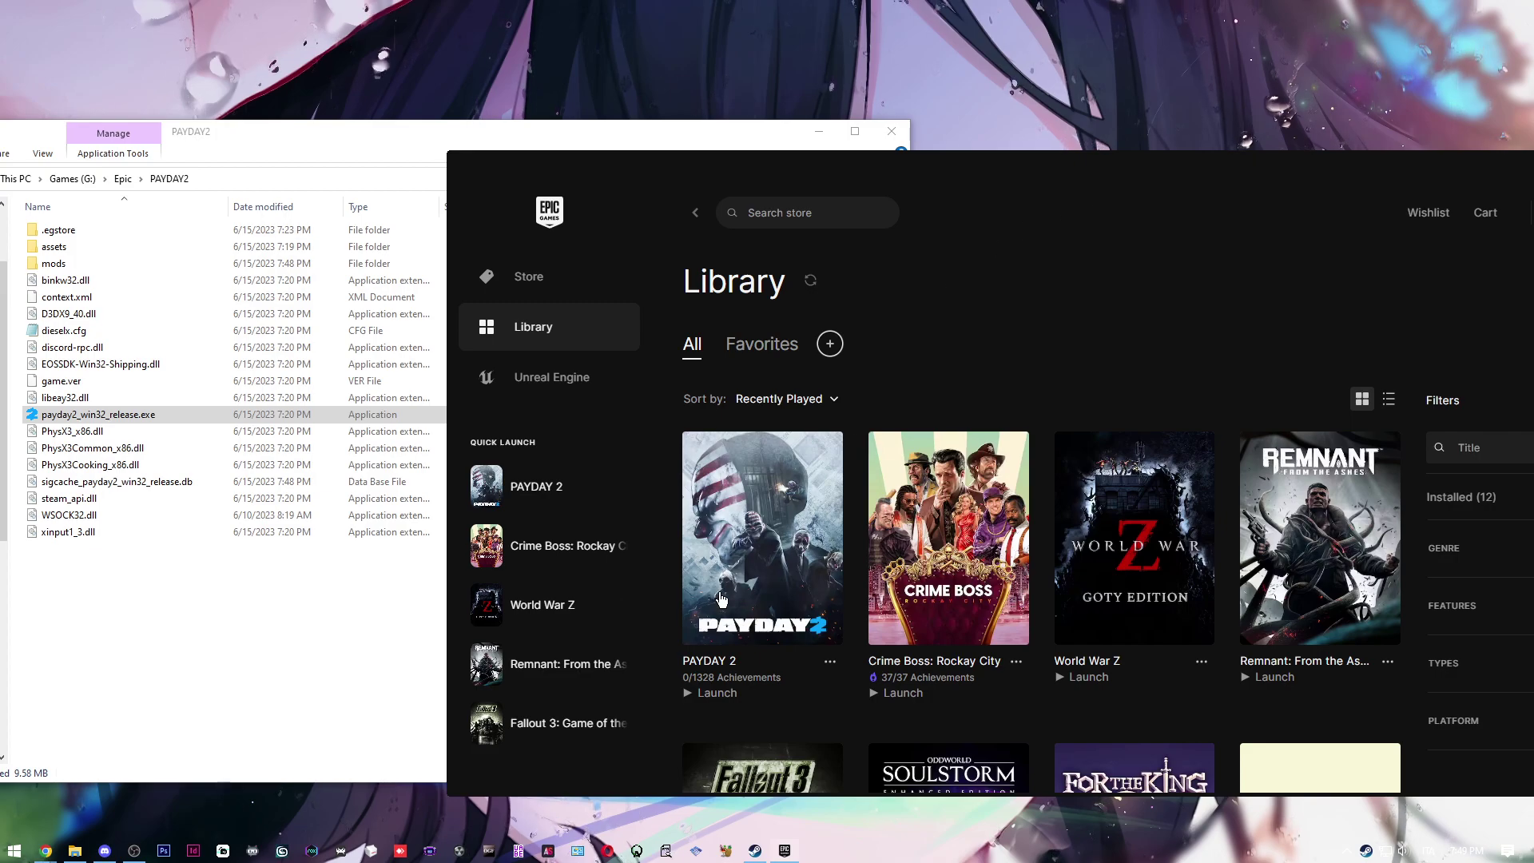
click(715, 693)
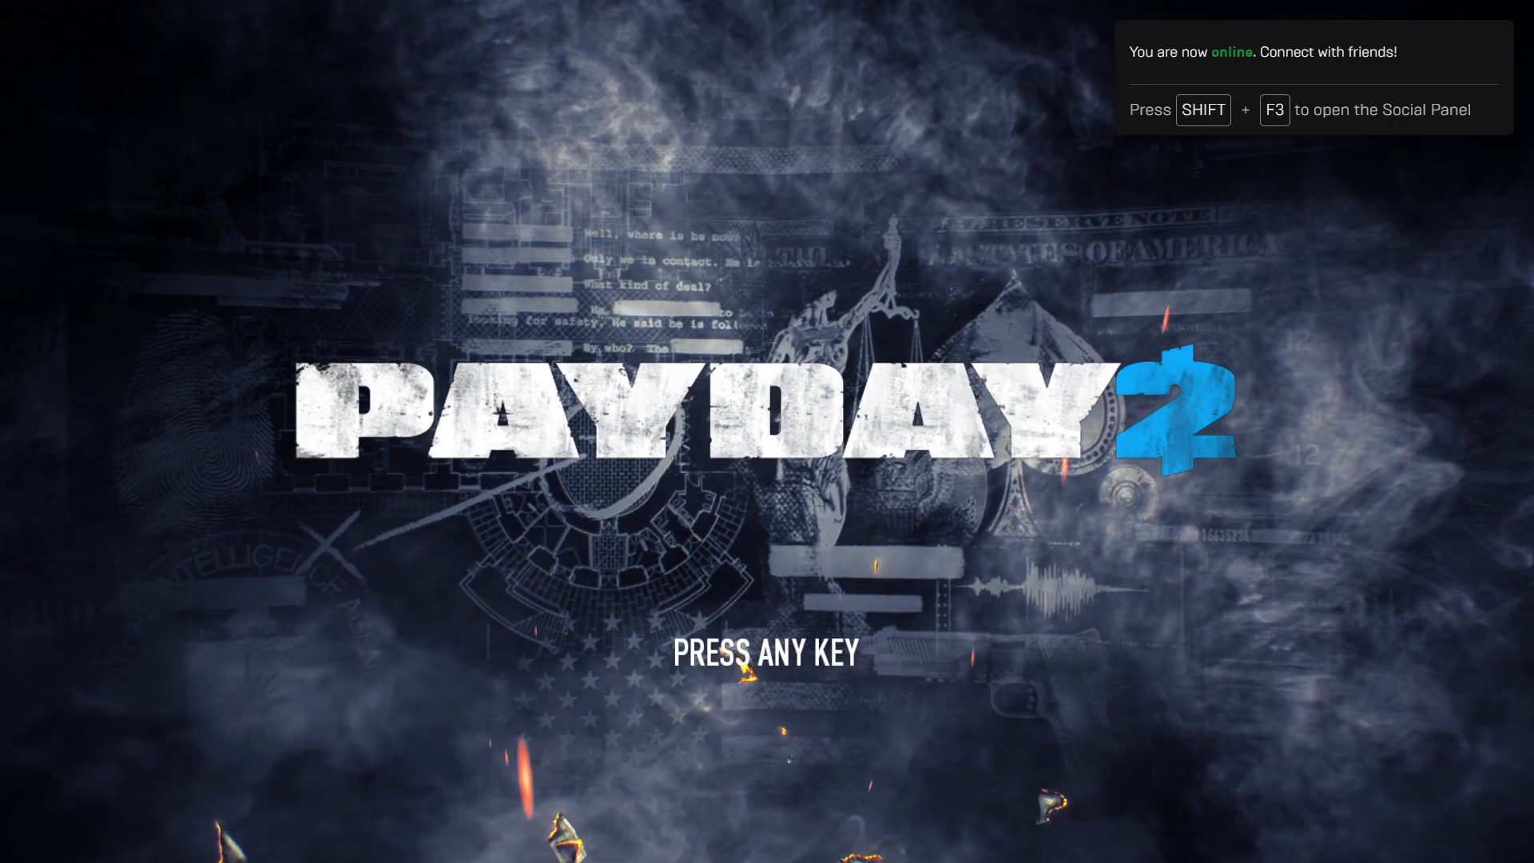
key(Return)
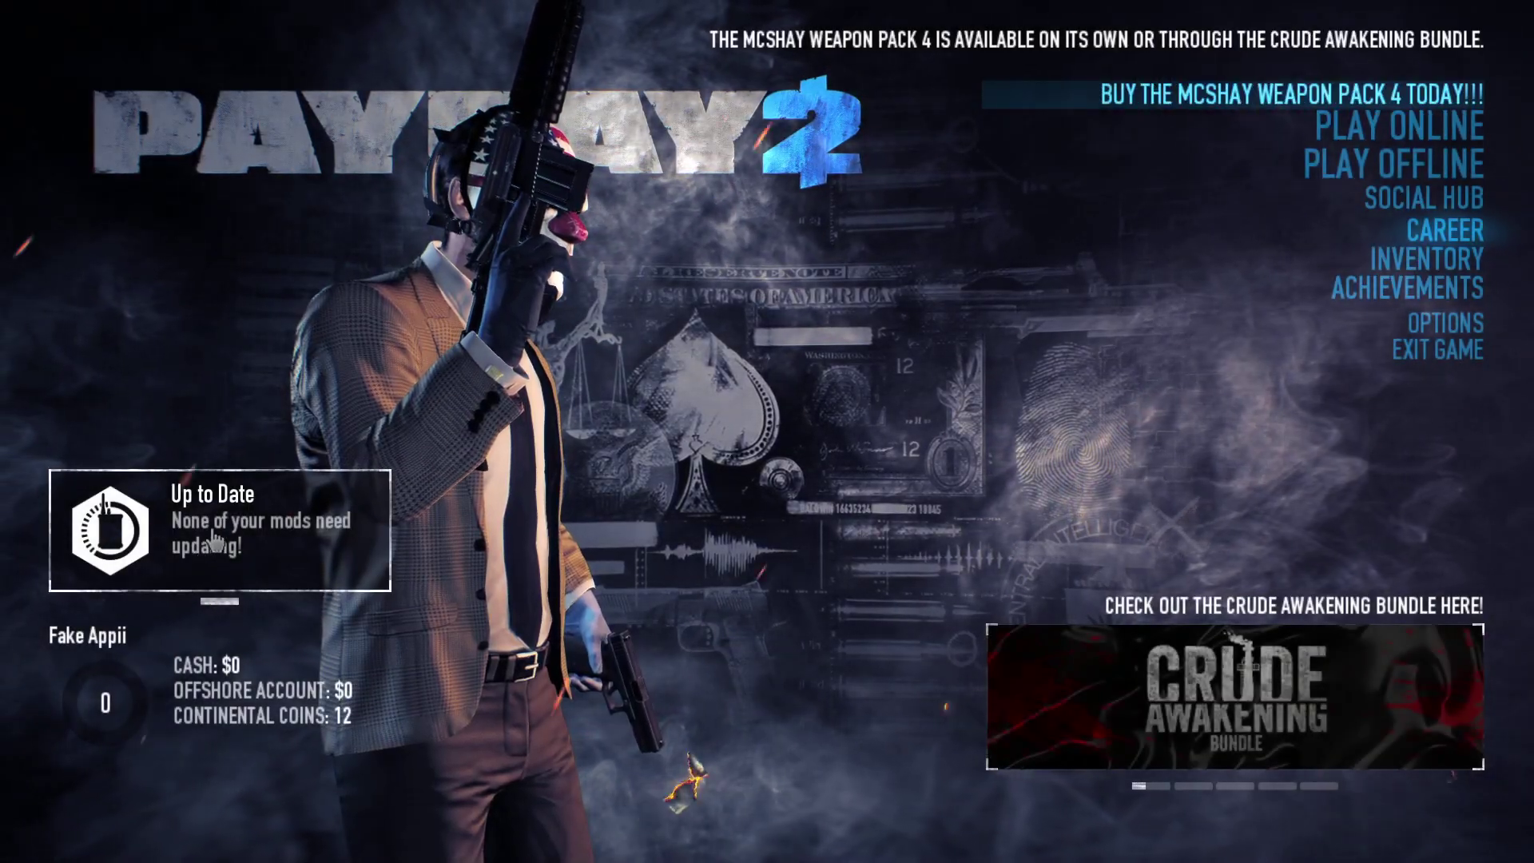
click(297, 551)
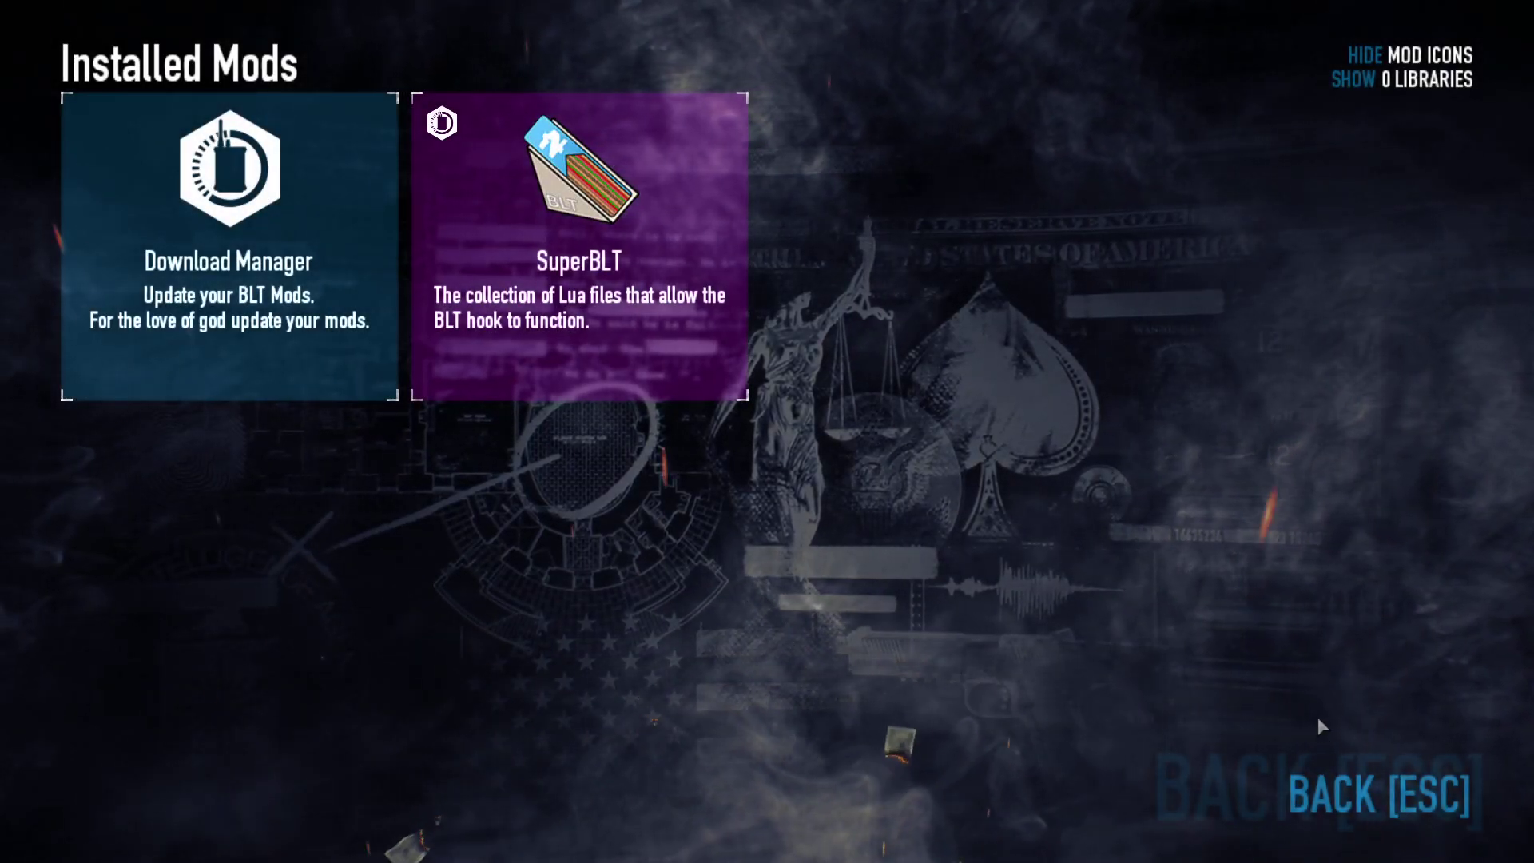
- Leave the installed mods list and quit PAYDAY 2, confirming the exit
click(1351, 808)
click(1438, 349)
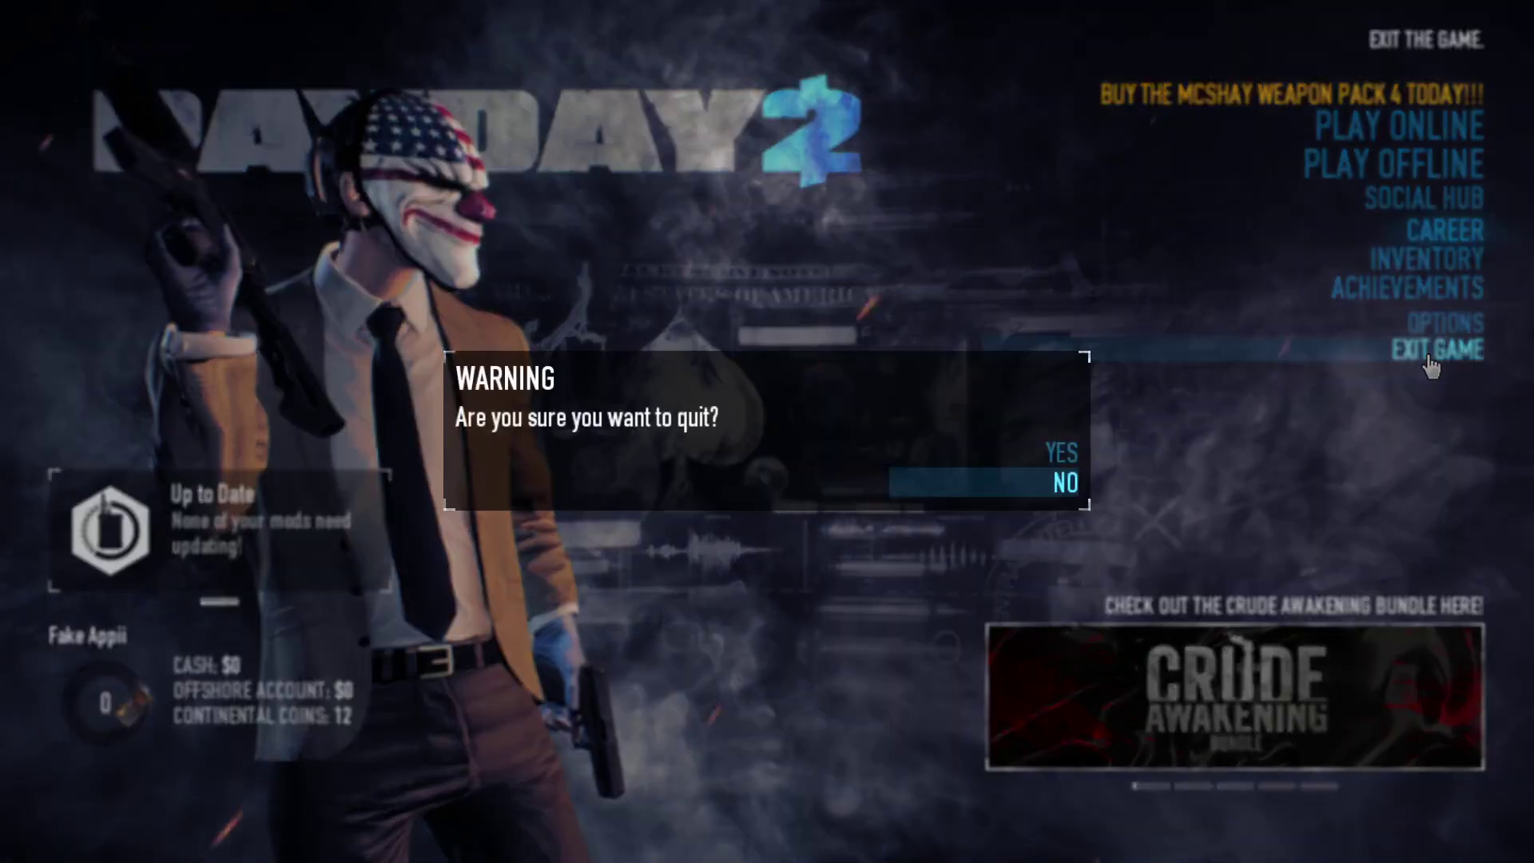
click(1010, 454)
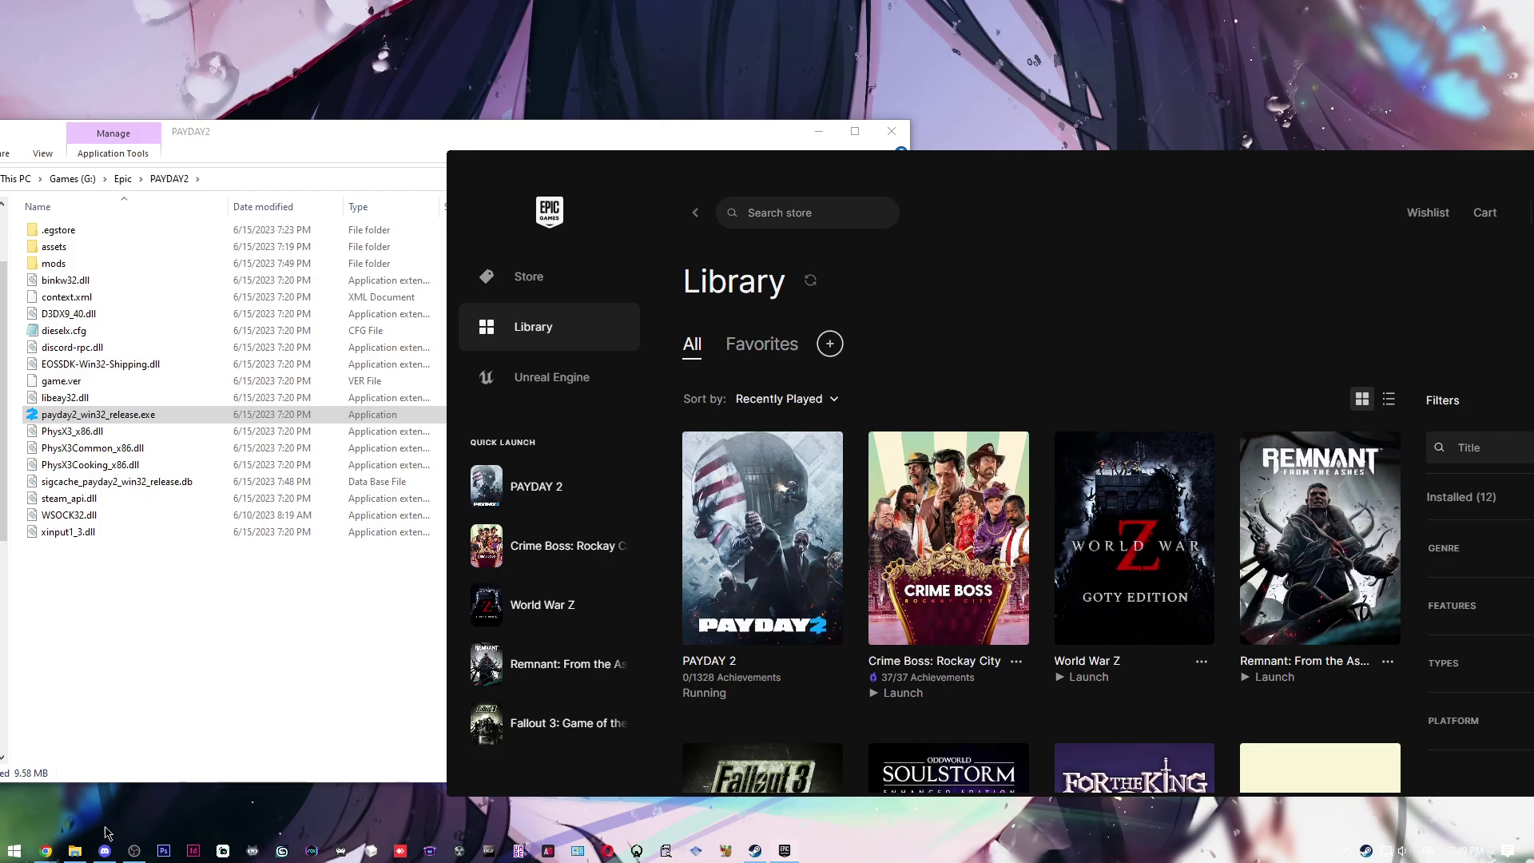
- Switch to the Chrome browser, search for "github breadlib", and open the simon-wh/PAYDAY-2-BeardLib repository
mouse_move(58, 851)
click(257, 778)
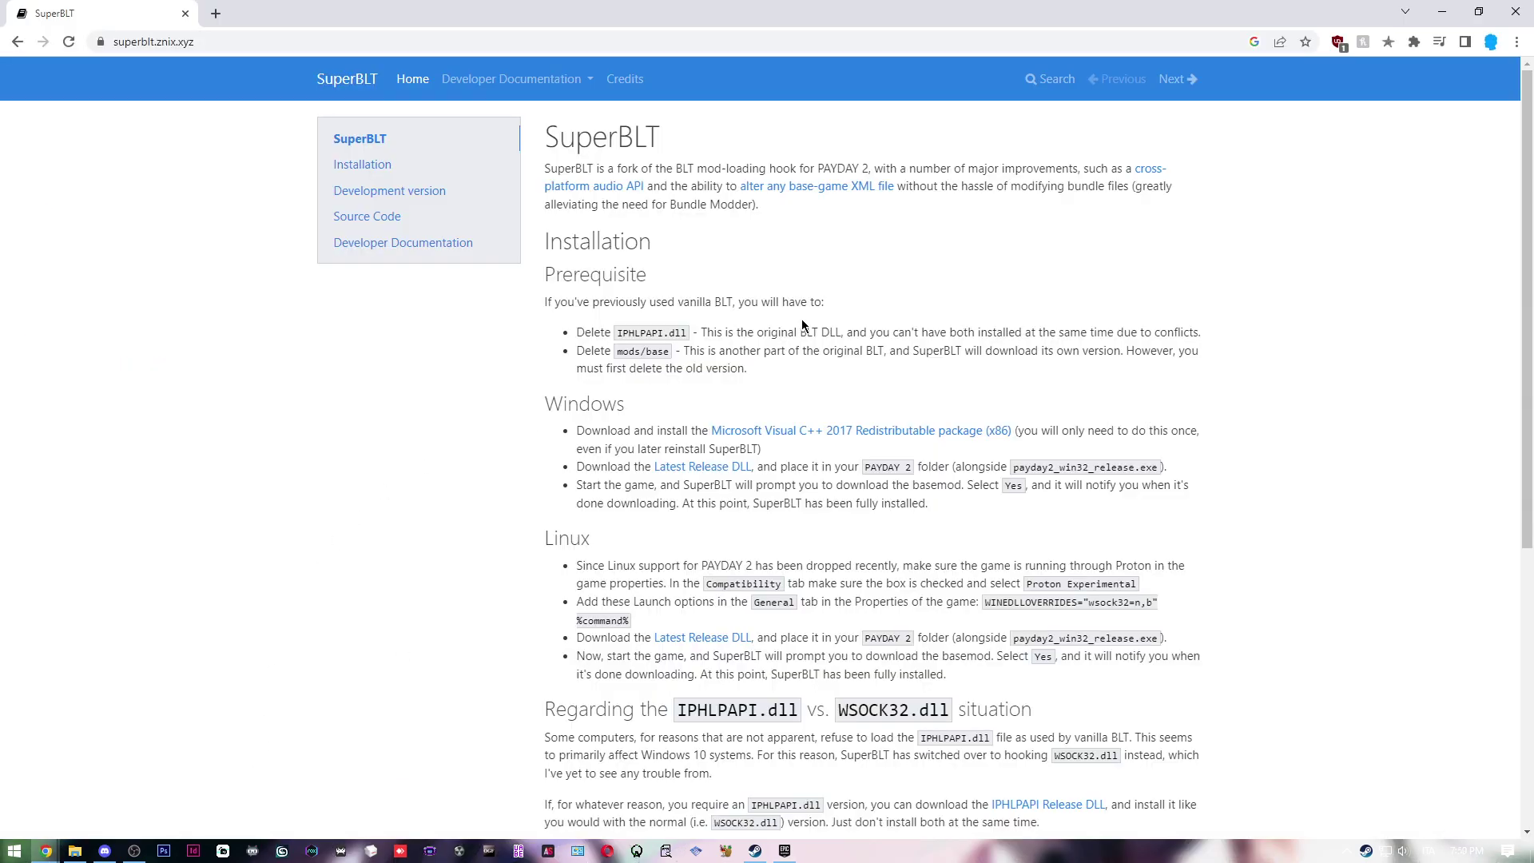
click(336, 44)
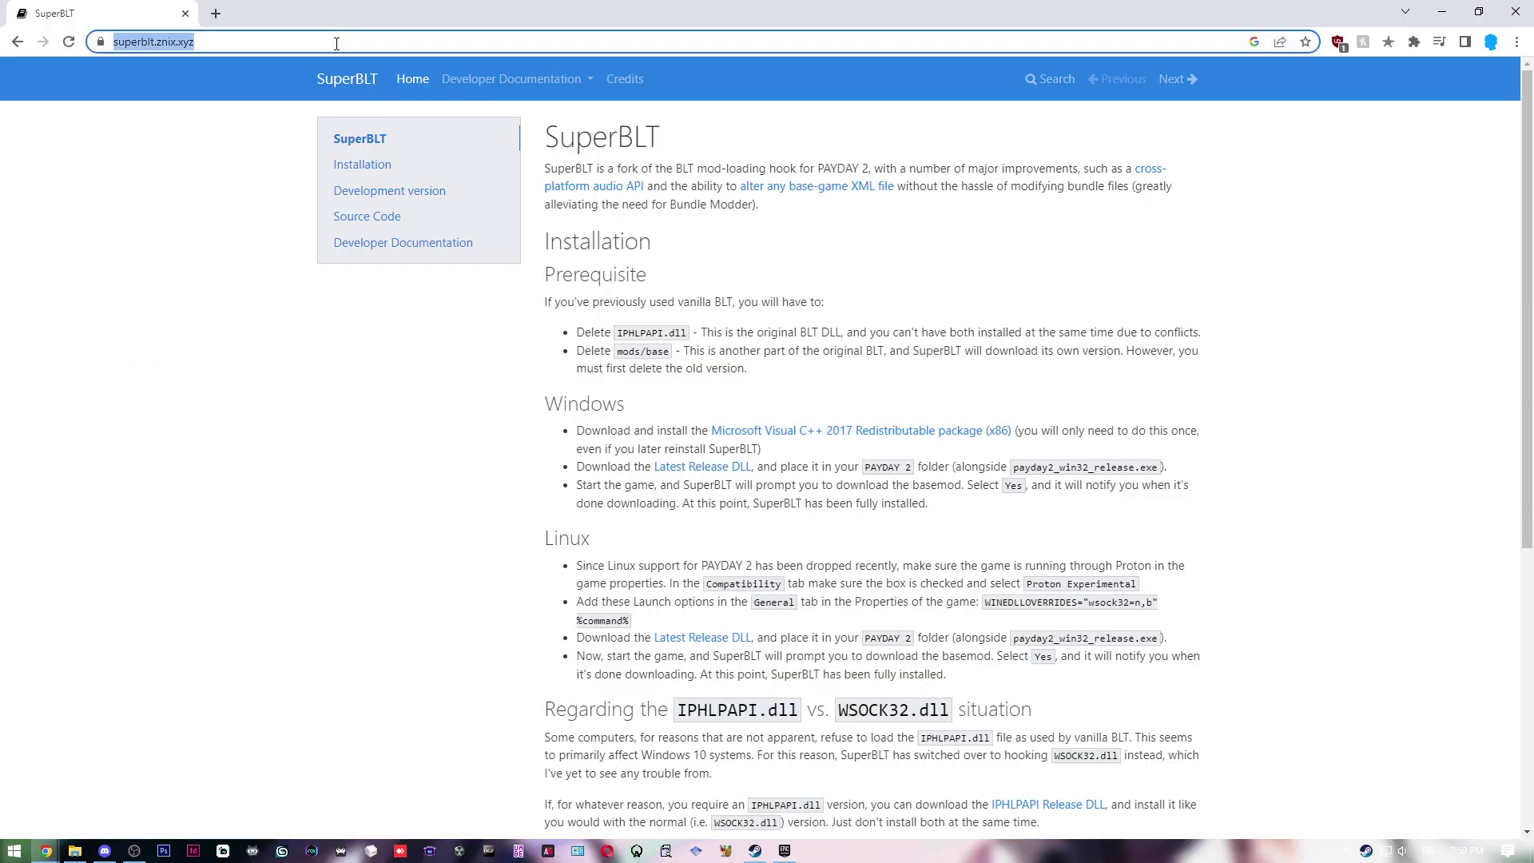
text(github)
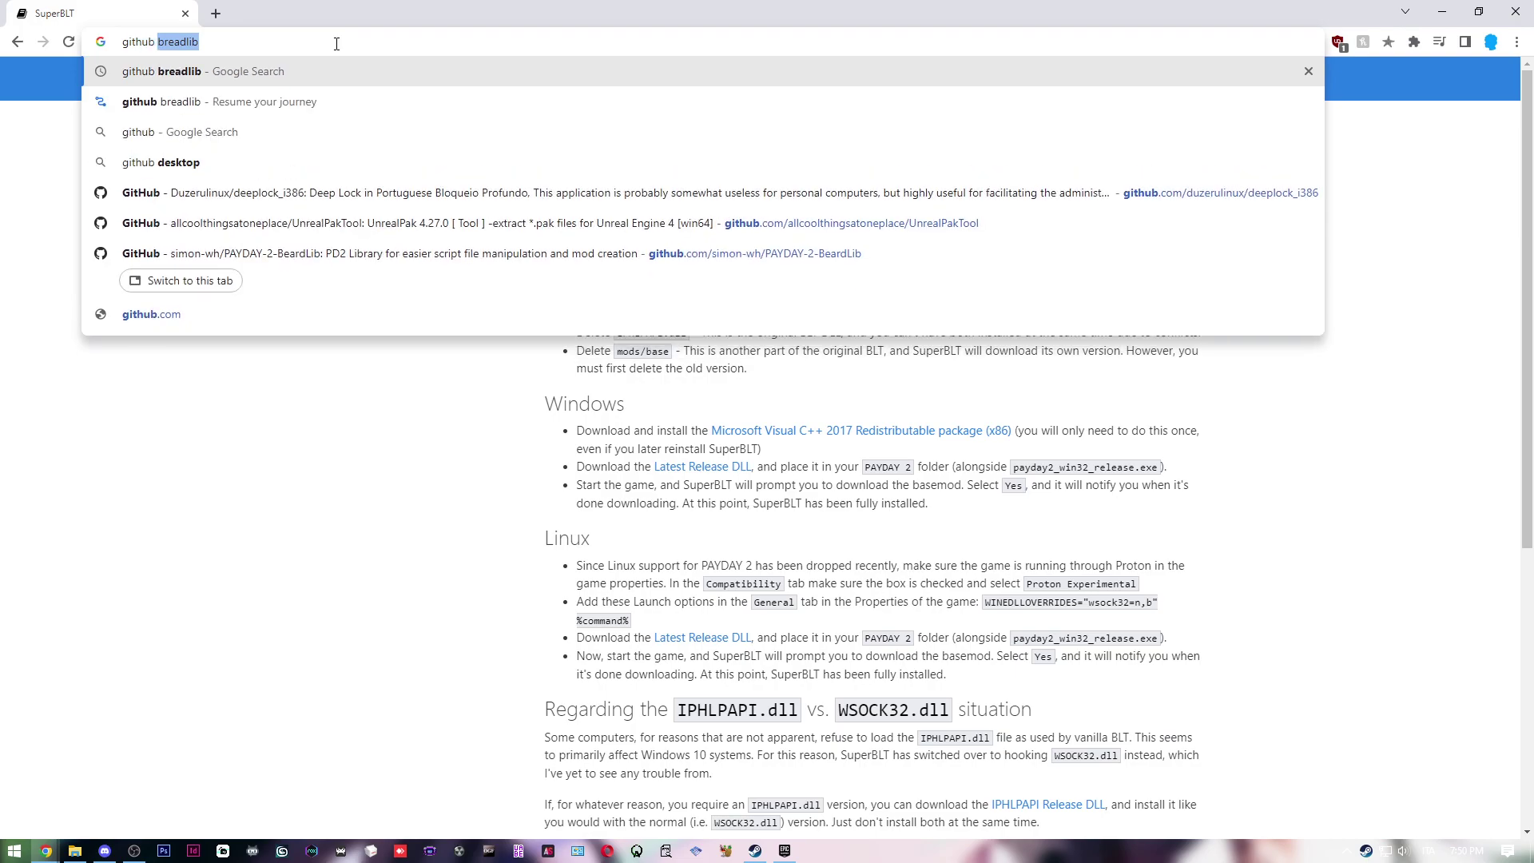
key(Return)
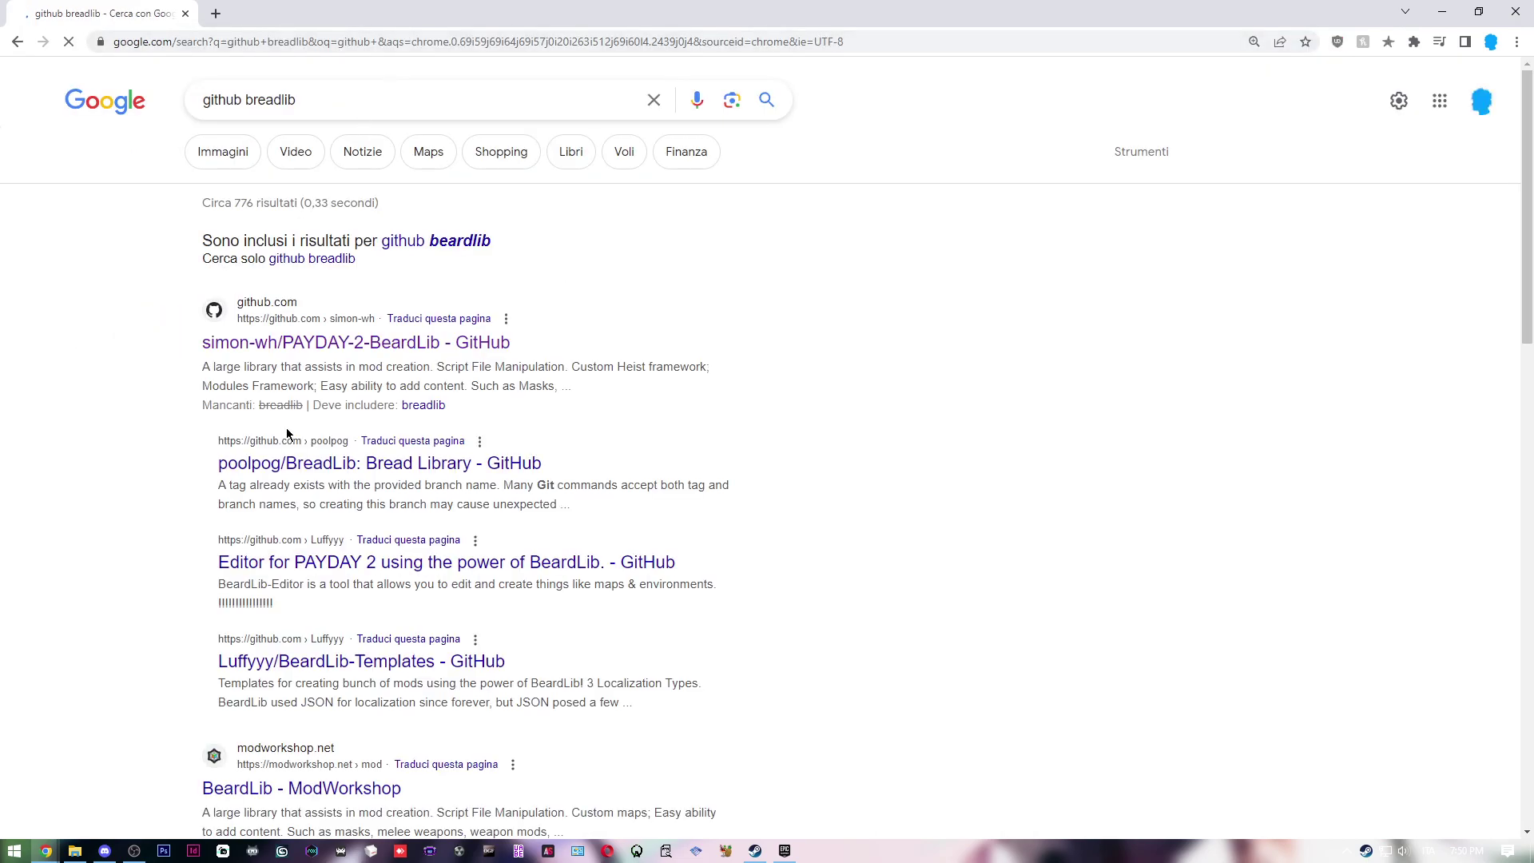
click(447, 345)
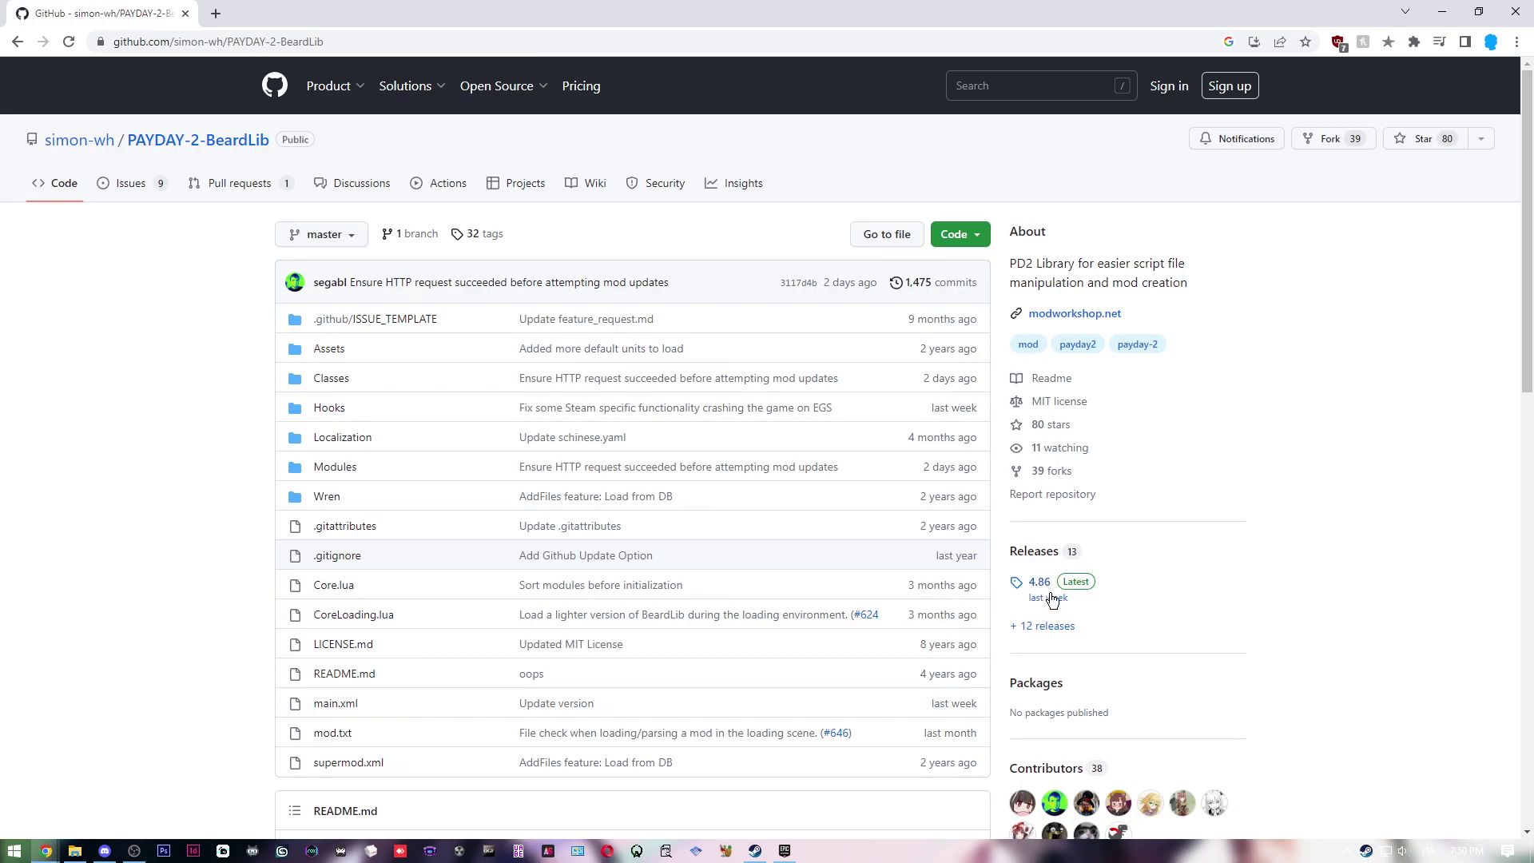
- Look at the BeardLib releases page, return to the repository, and download its code as PAYDAY-2-BeardLib-master (2).zip into Downloads
click(1051, 553)
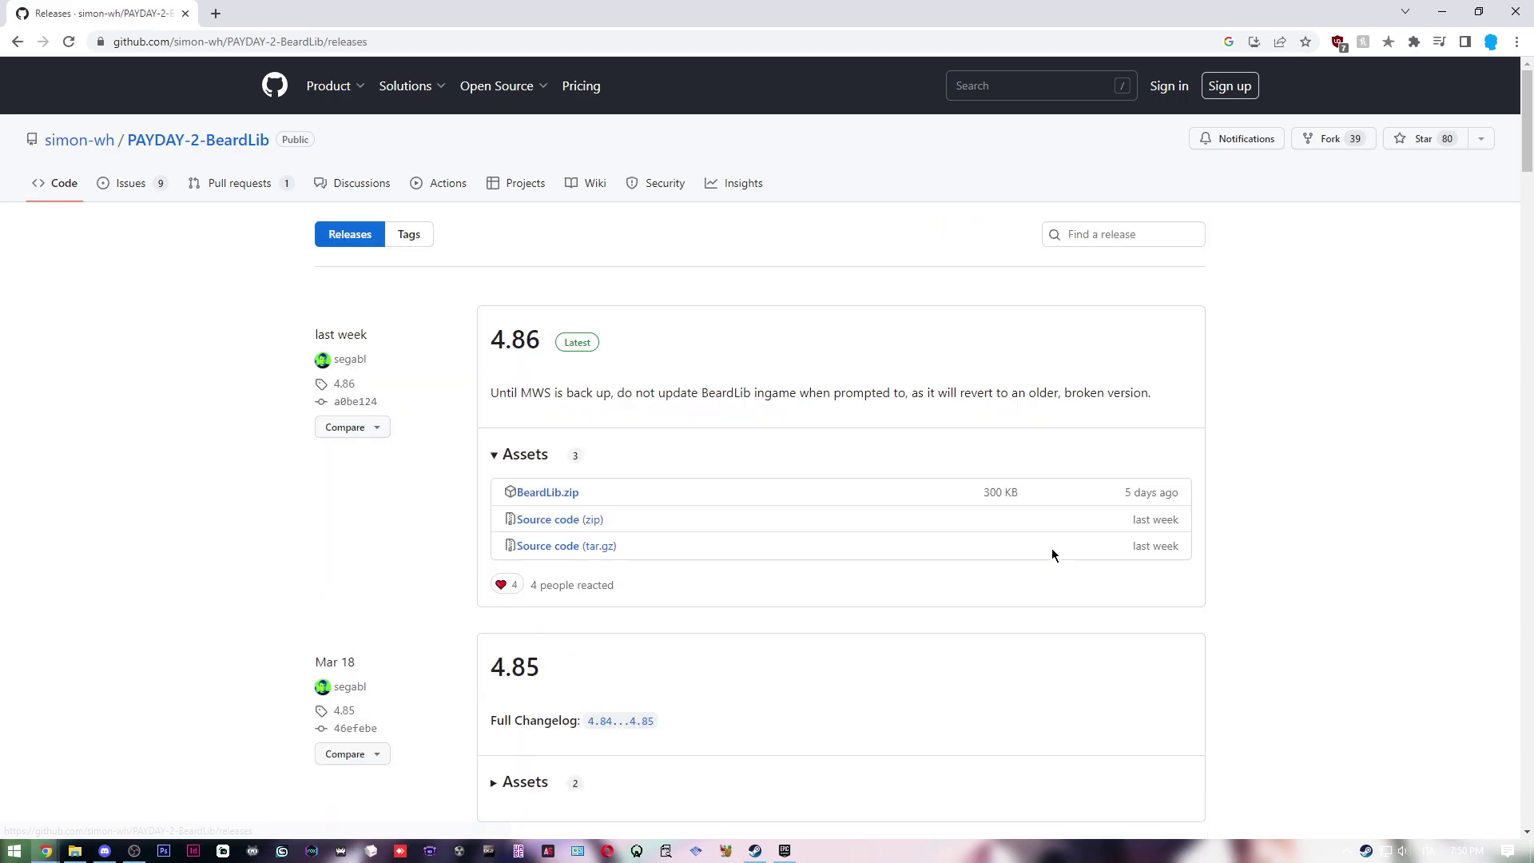
click(16, 42)
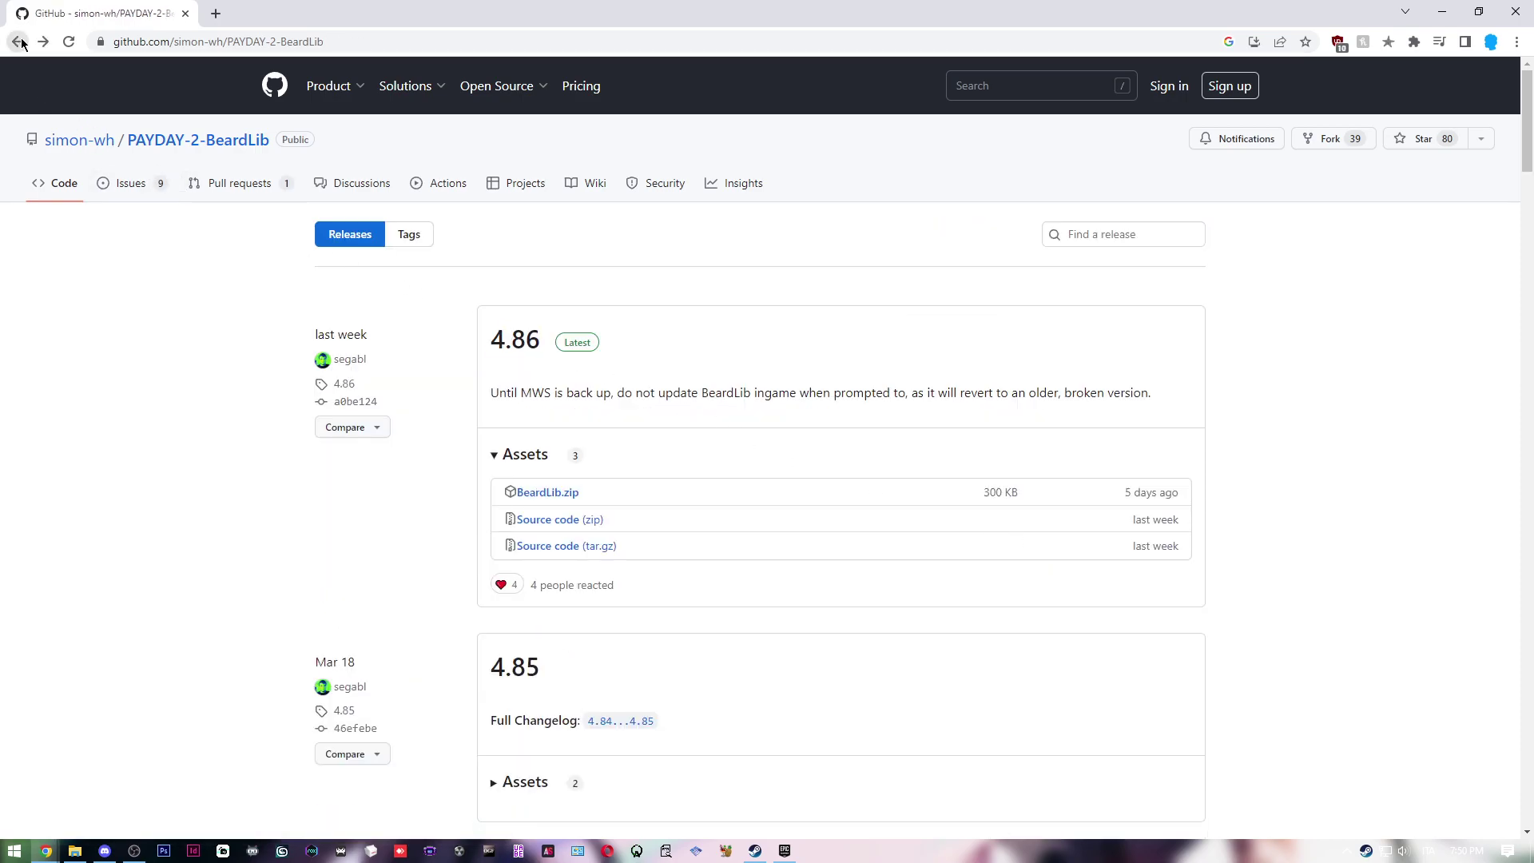
click(978, 236)
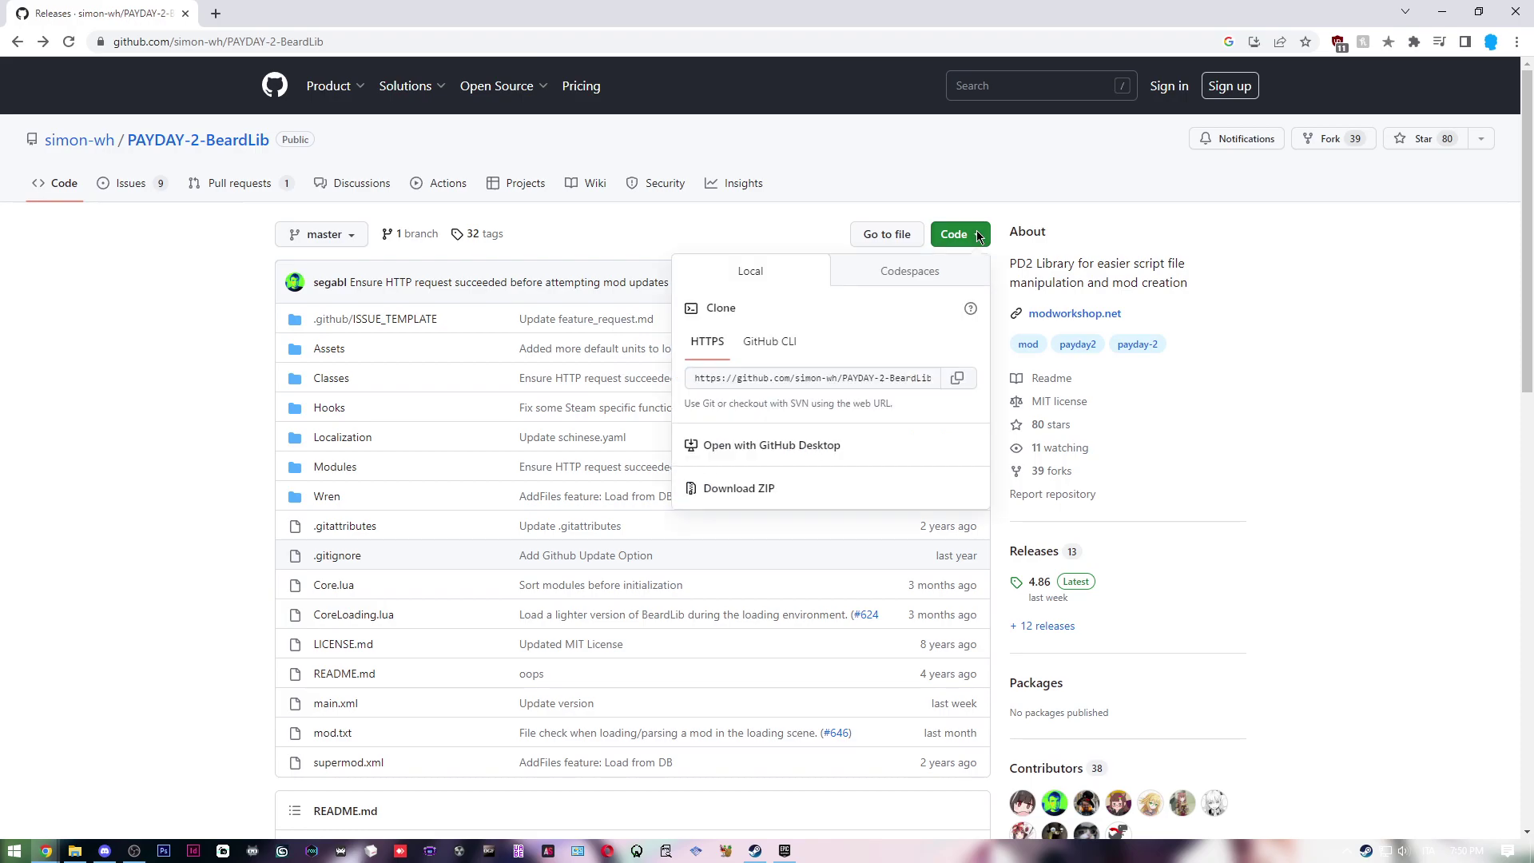
click(813, 489)
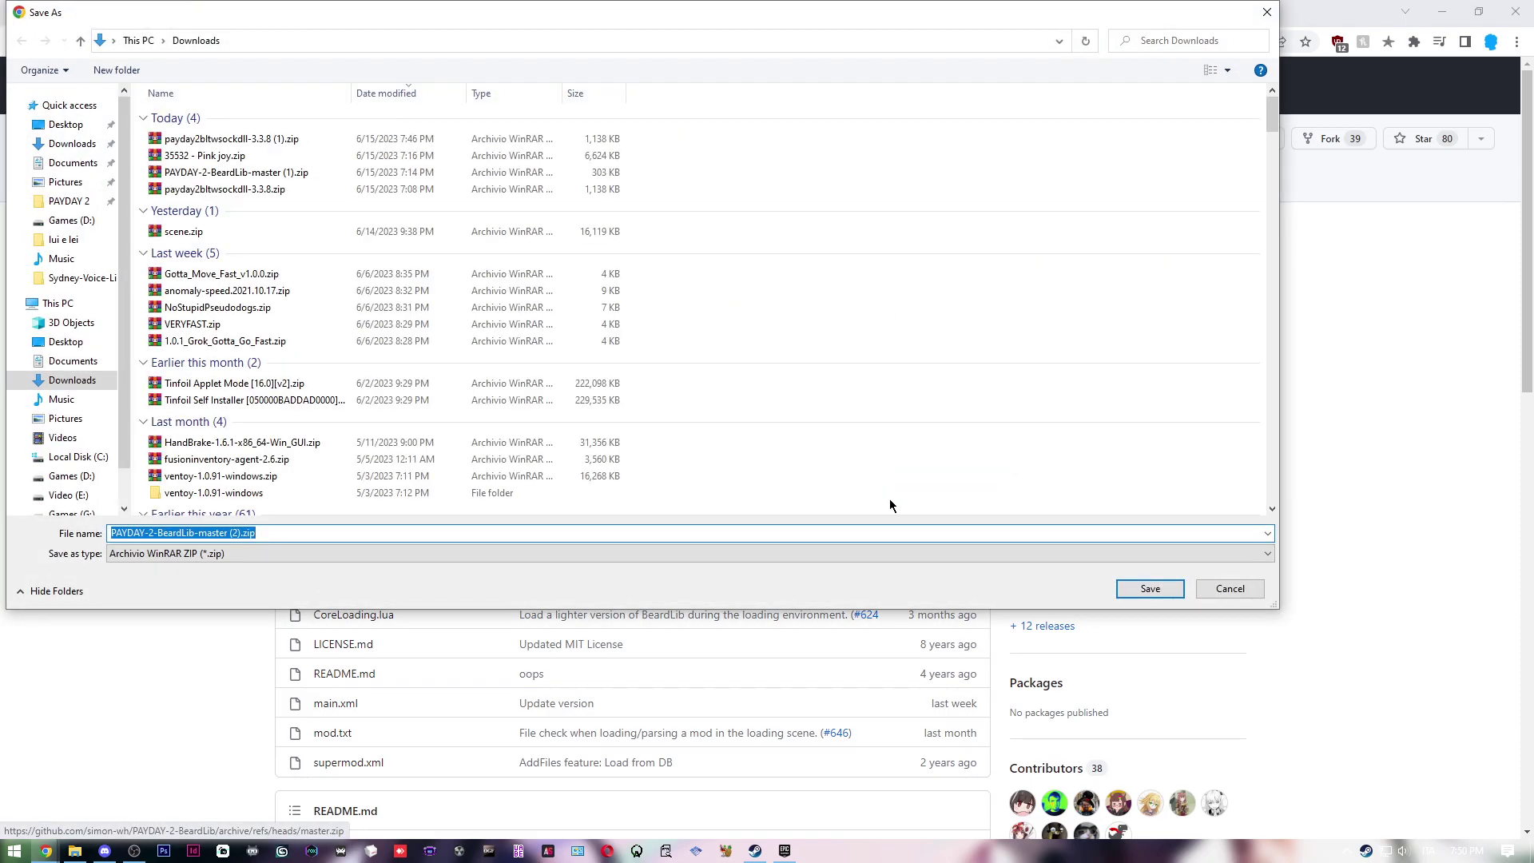
click(1150, 589)
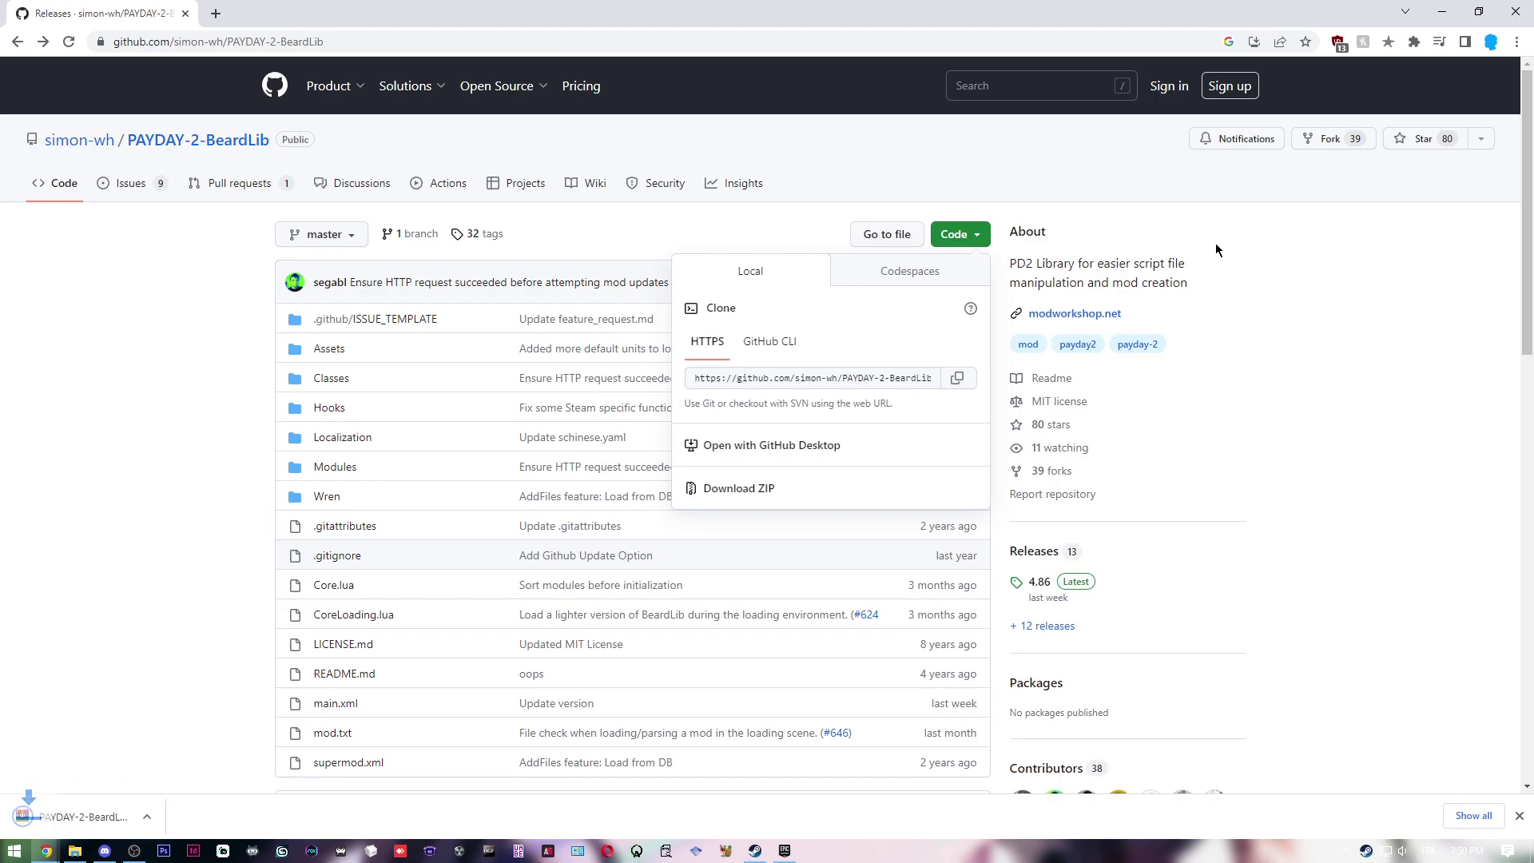
- Open the downloaded BeardLib archive, view the contents of PAYDAY-2-BeardLib-master, and return to the archive's root
click(63, 817)
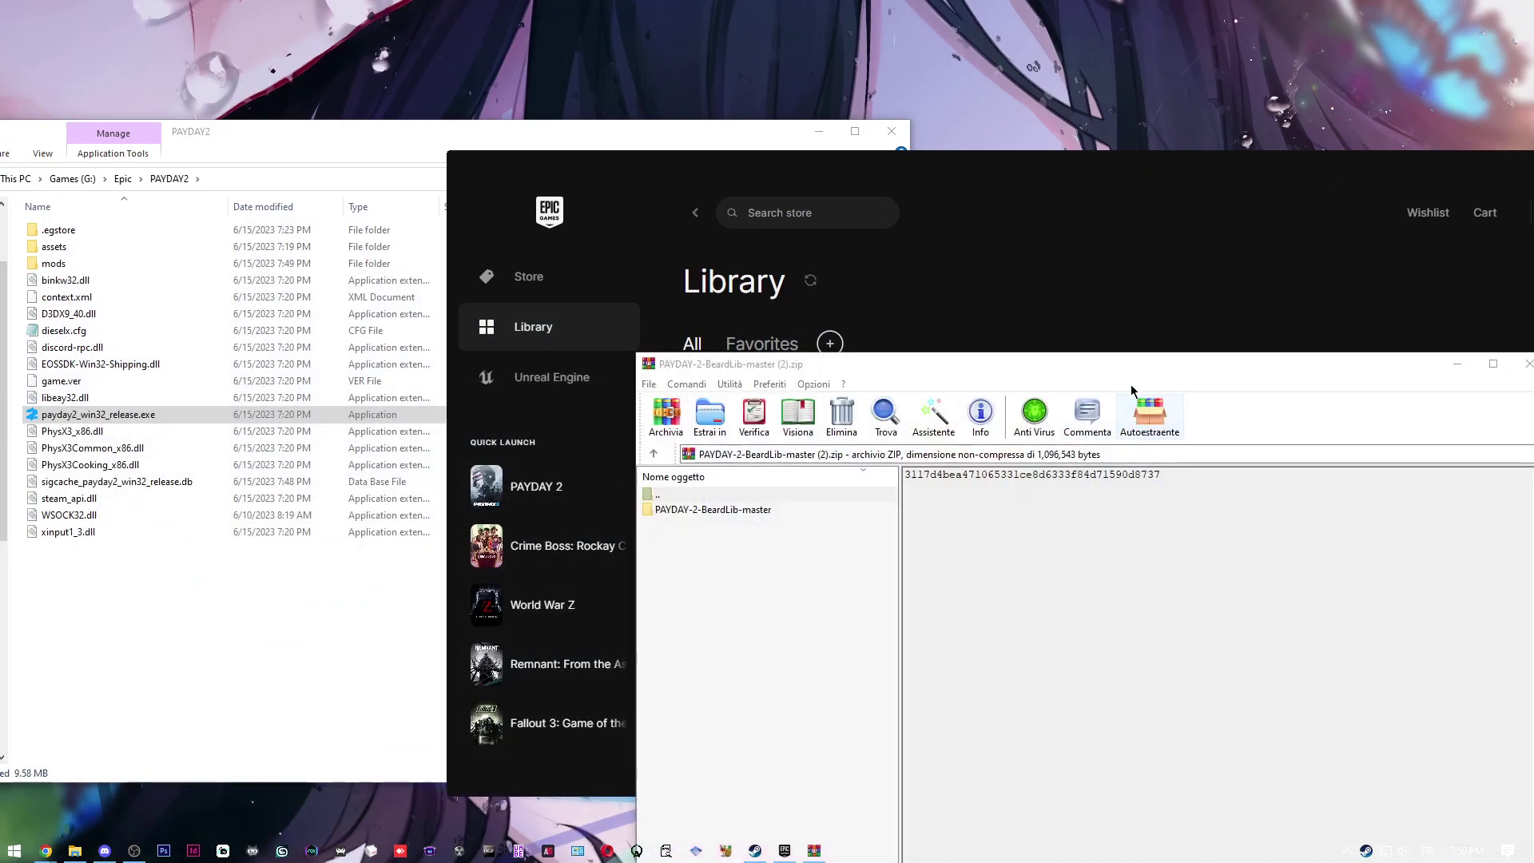
click(758, 516)
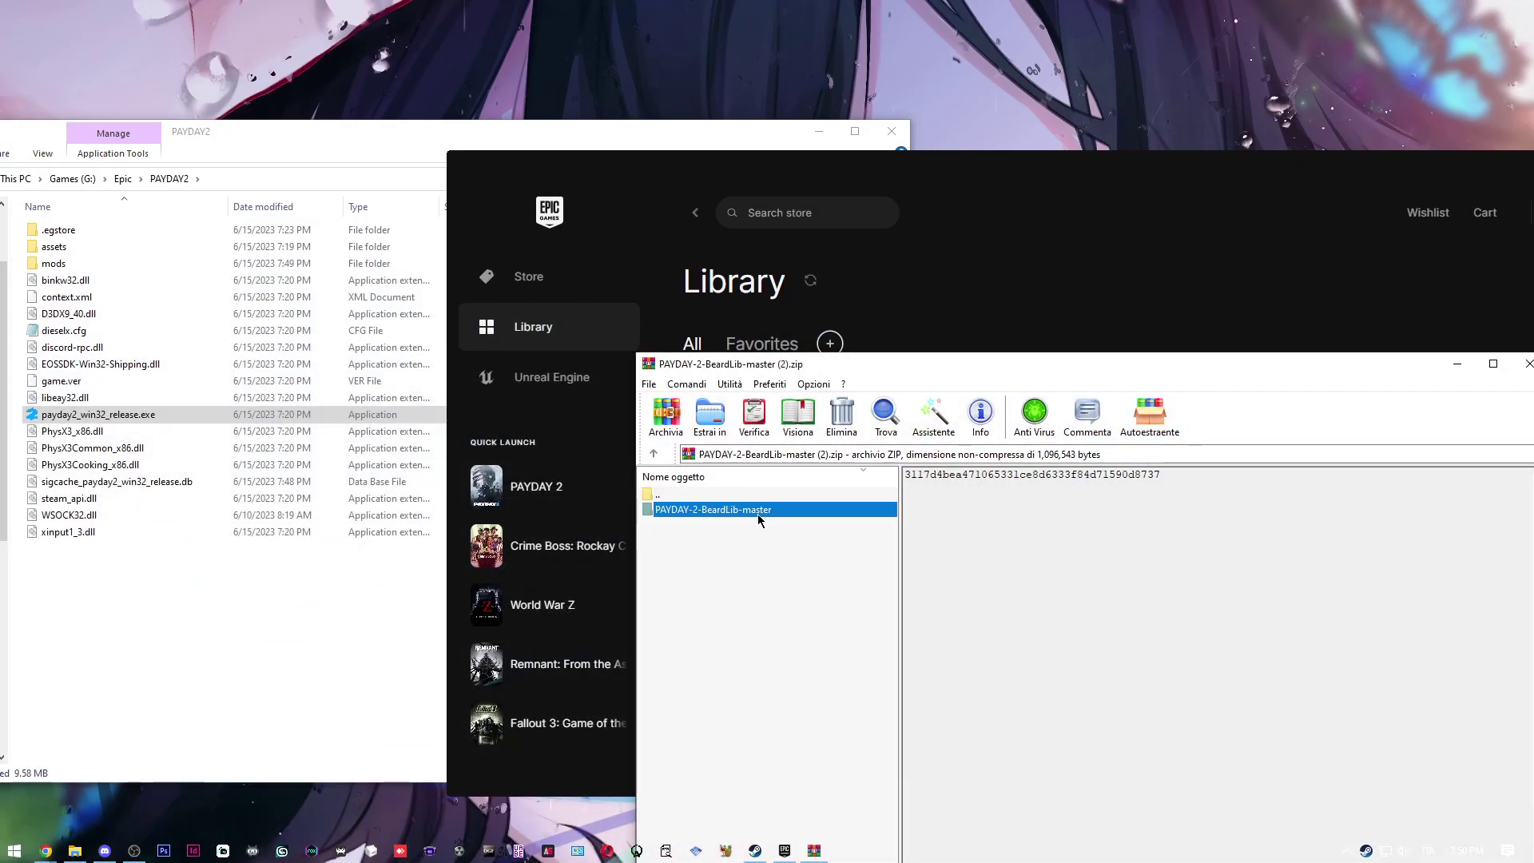
double_click(716, 511)
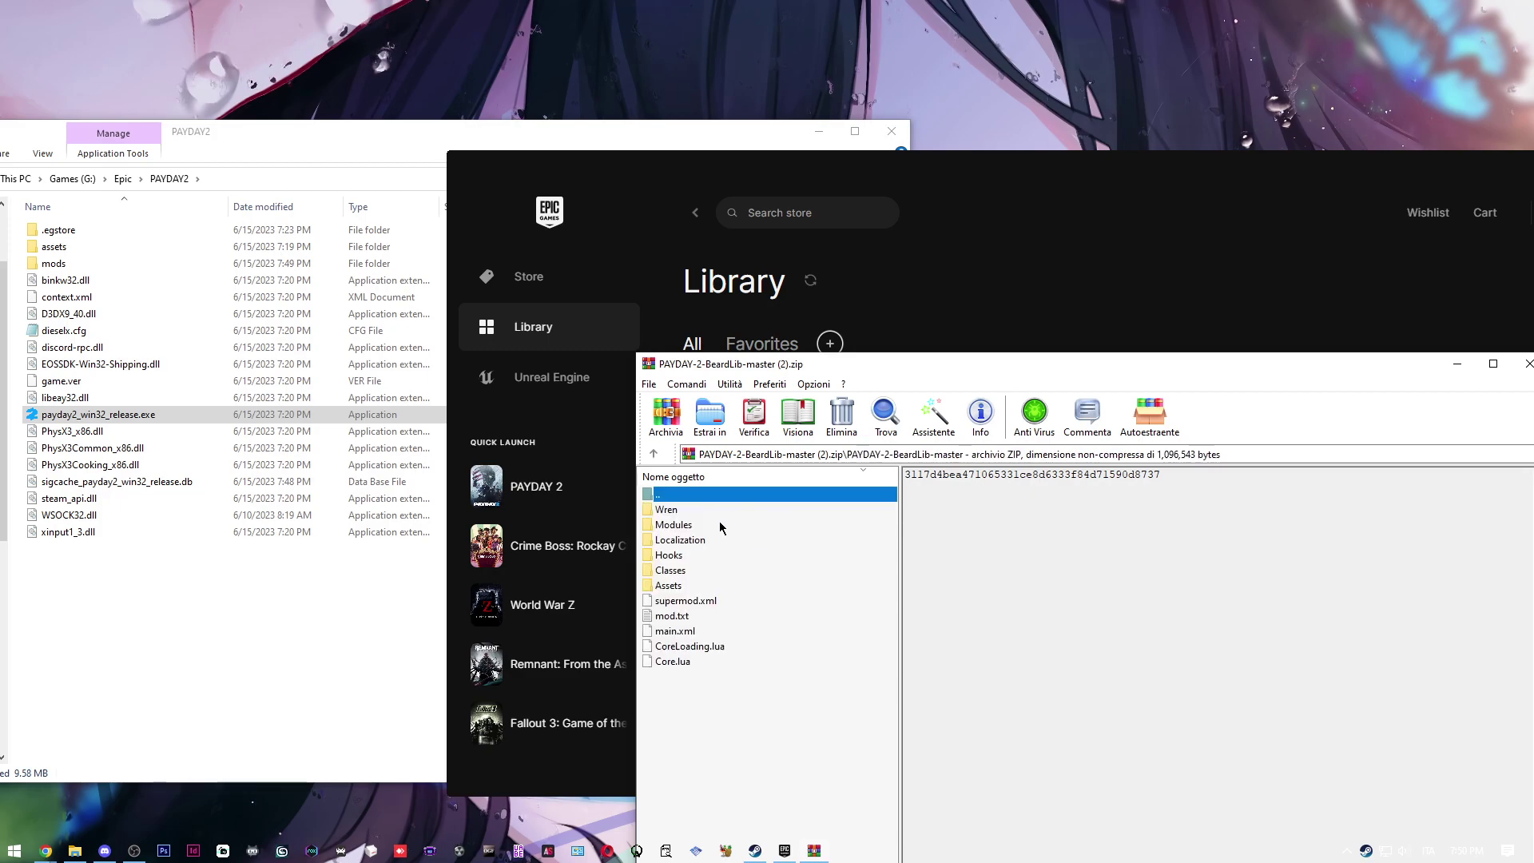
double_click(720, 496)
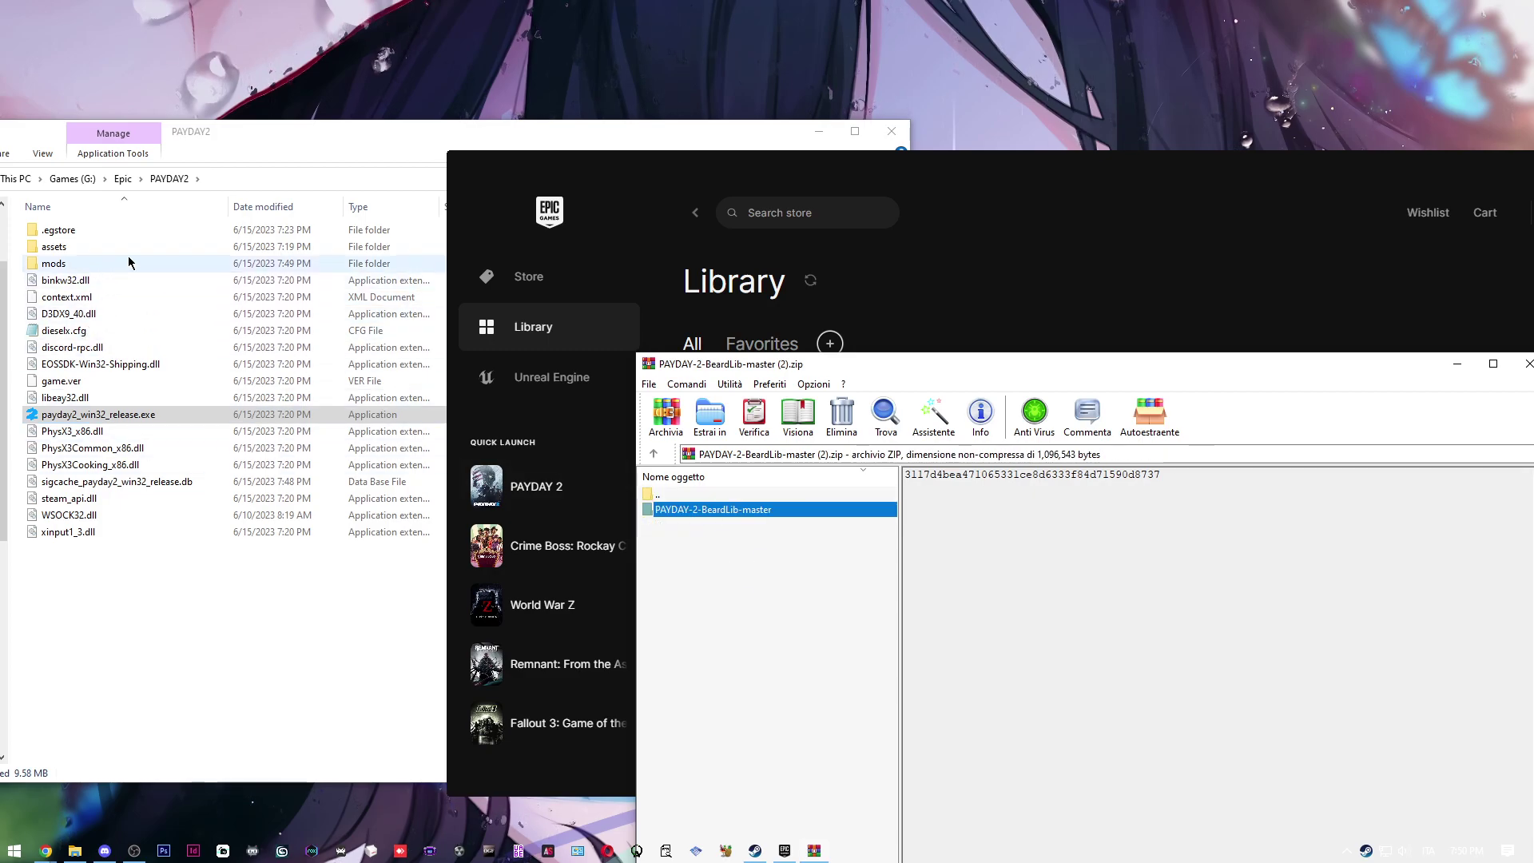
- Reposition the PAYDAY2 folder window, open its mods folder, and bring the BeardLib archive back in front
click(483, 143)
drag(695, 149, 751, 147)
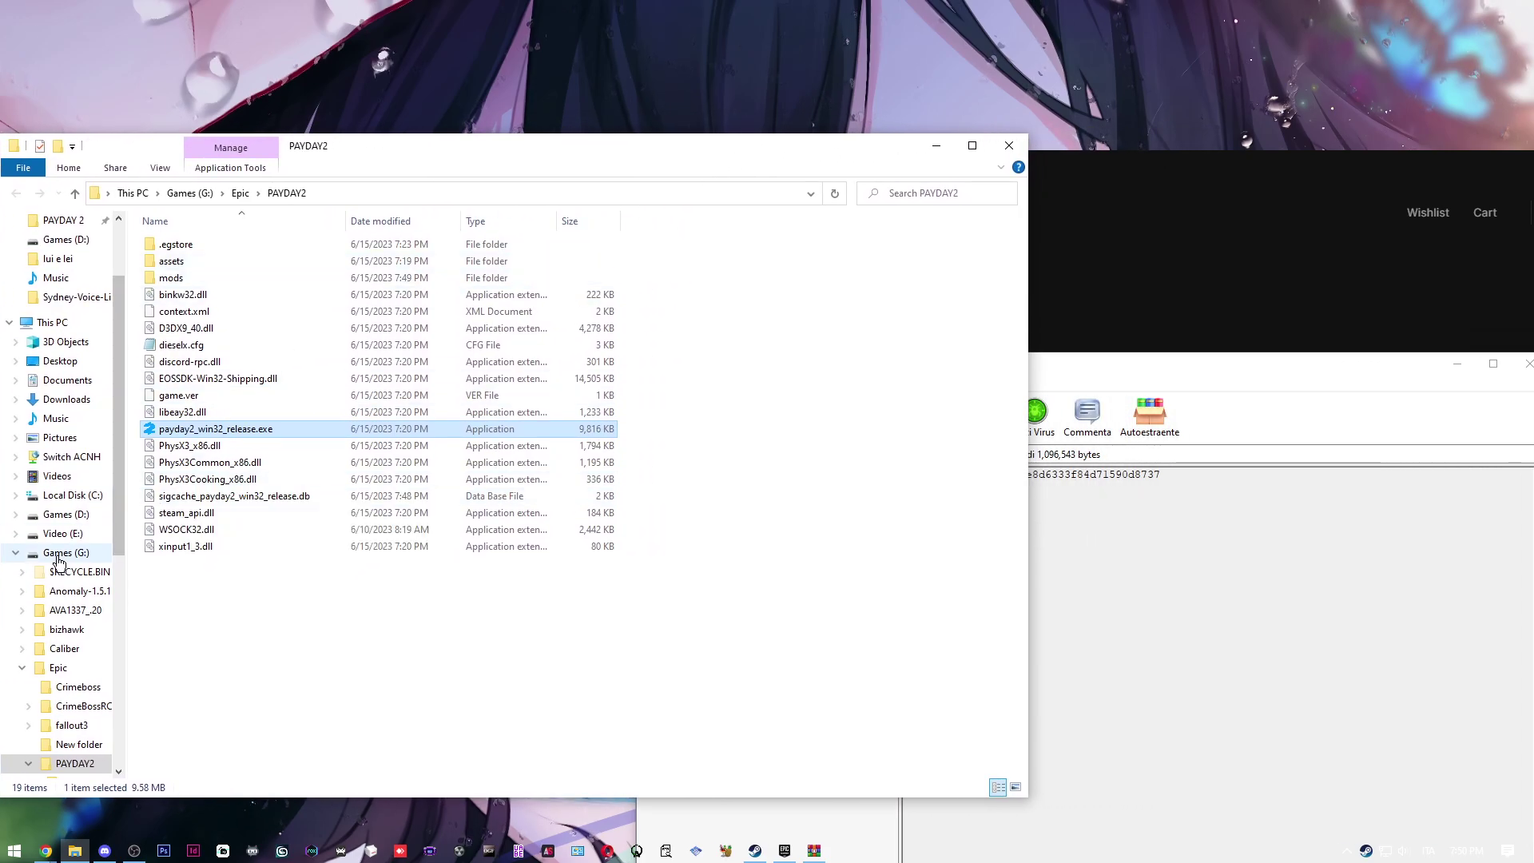
click(15, 552)
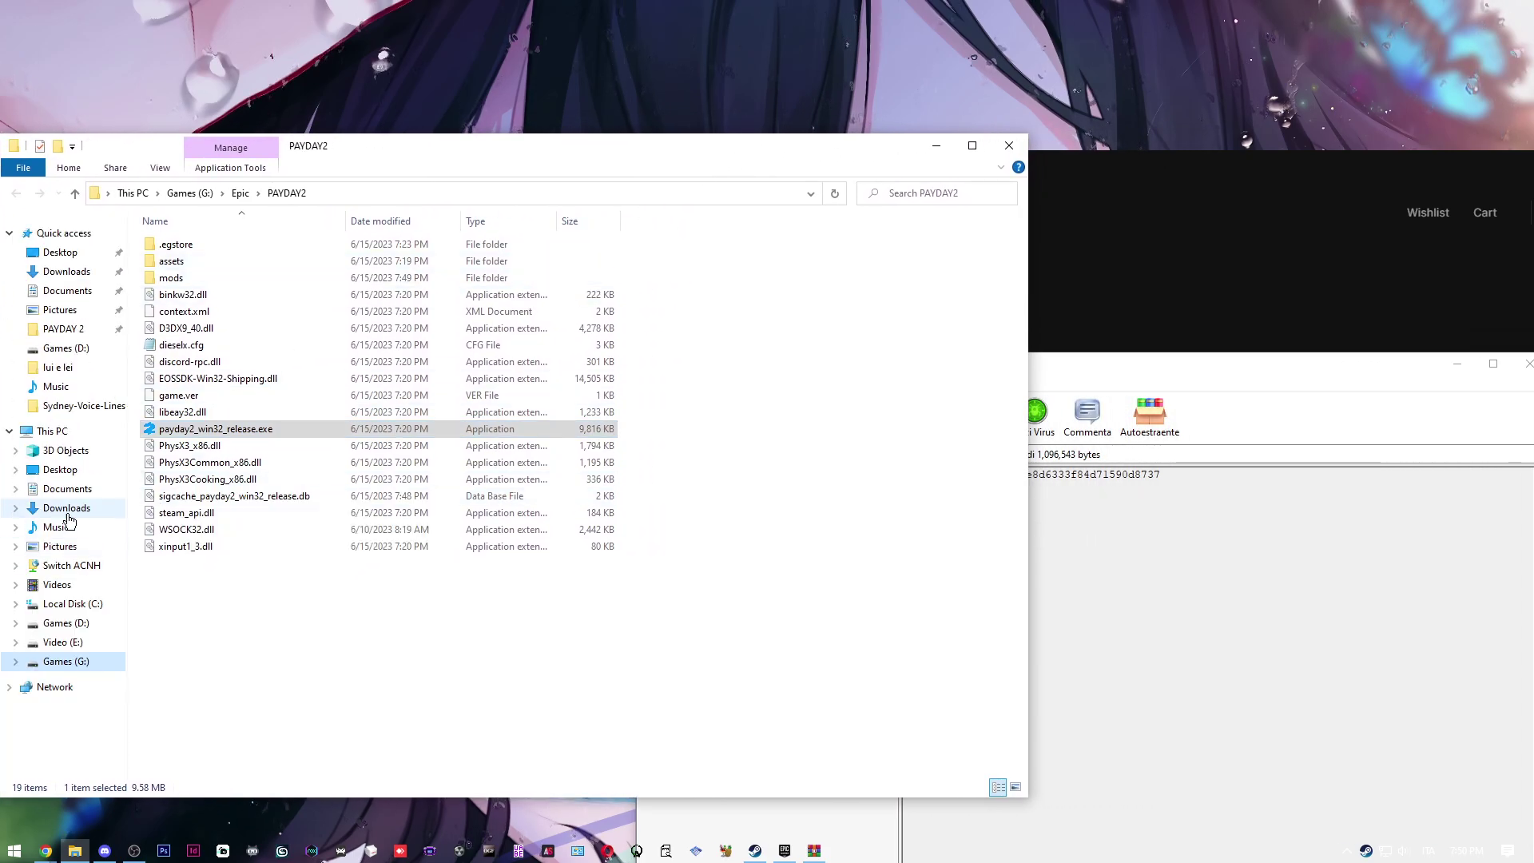
double_click(236, 278)
click(1070, 535)
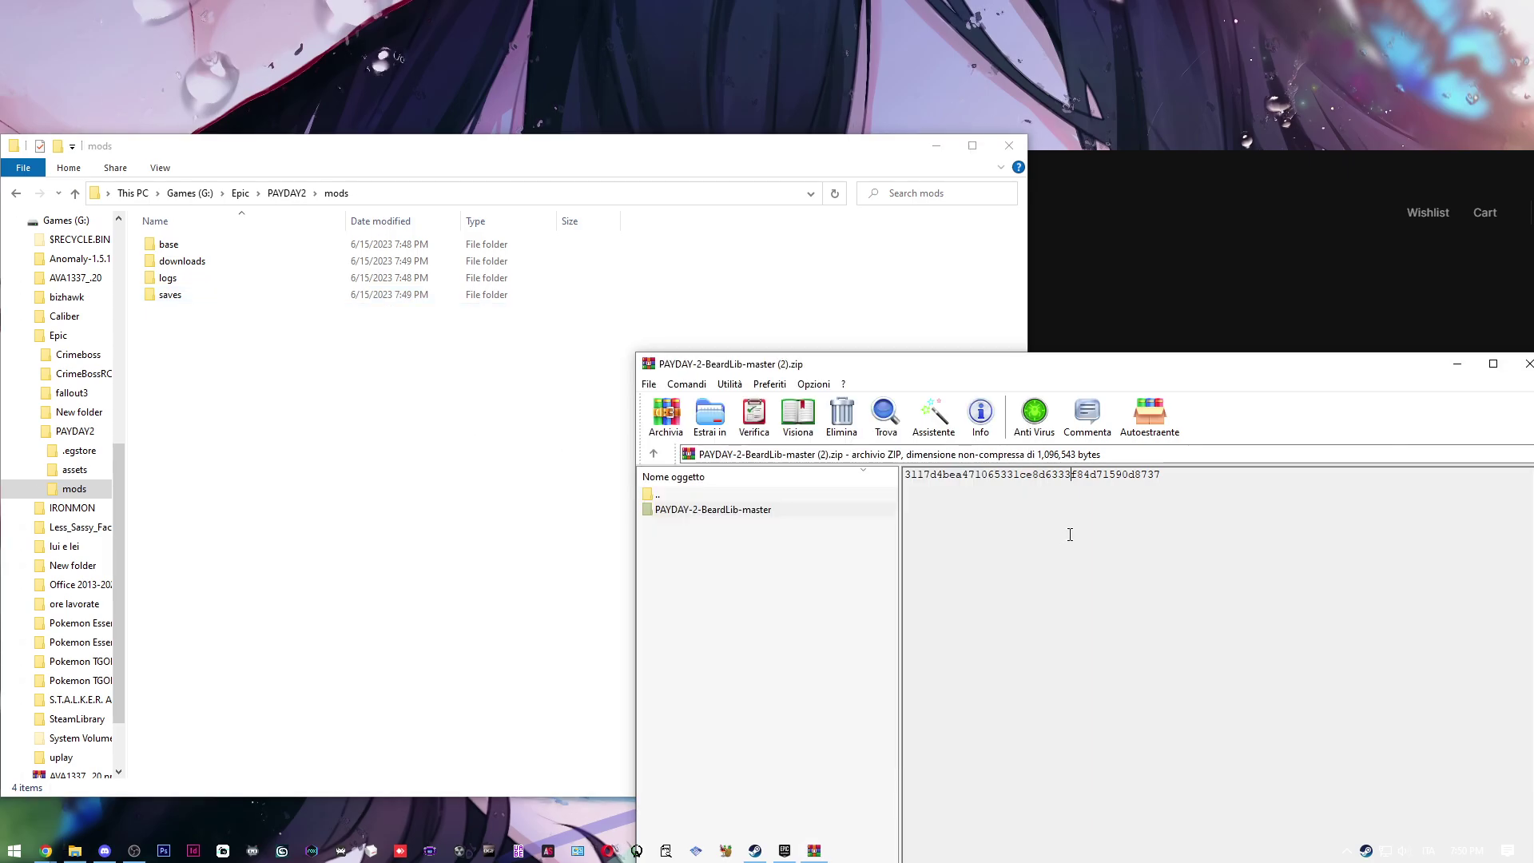
- Extract the PAYDAY-2-BeardLib-master folder from the archive into PAYDAY2's mods folder, and close the archive
click(707, 510)
drag(711, 512, 256, 404)
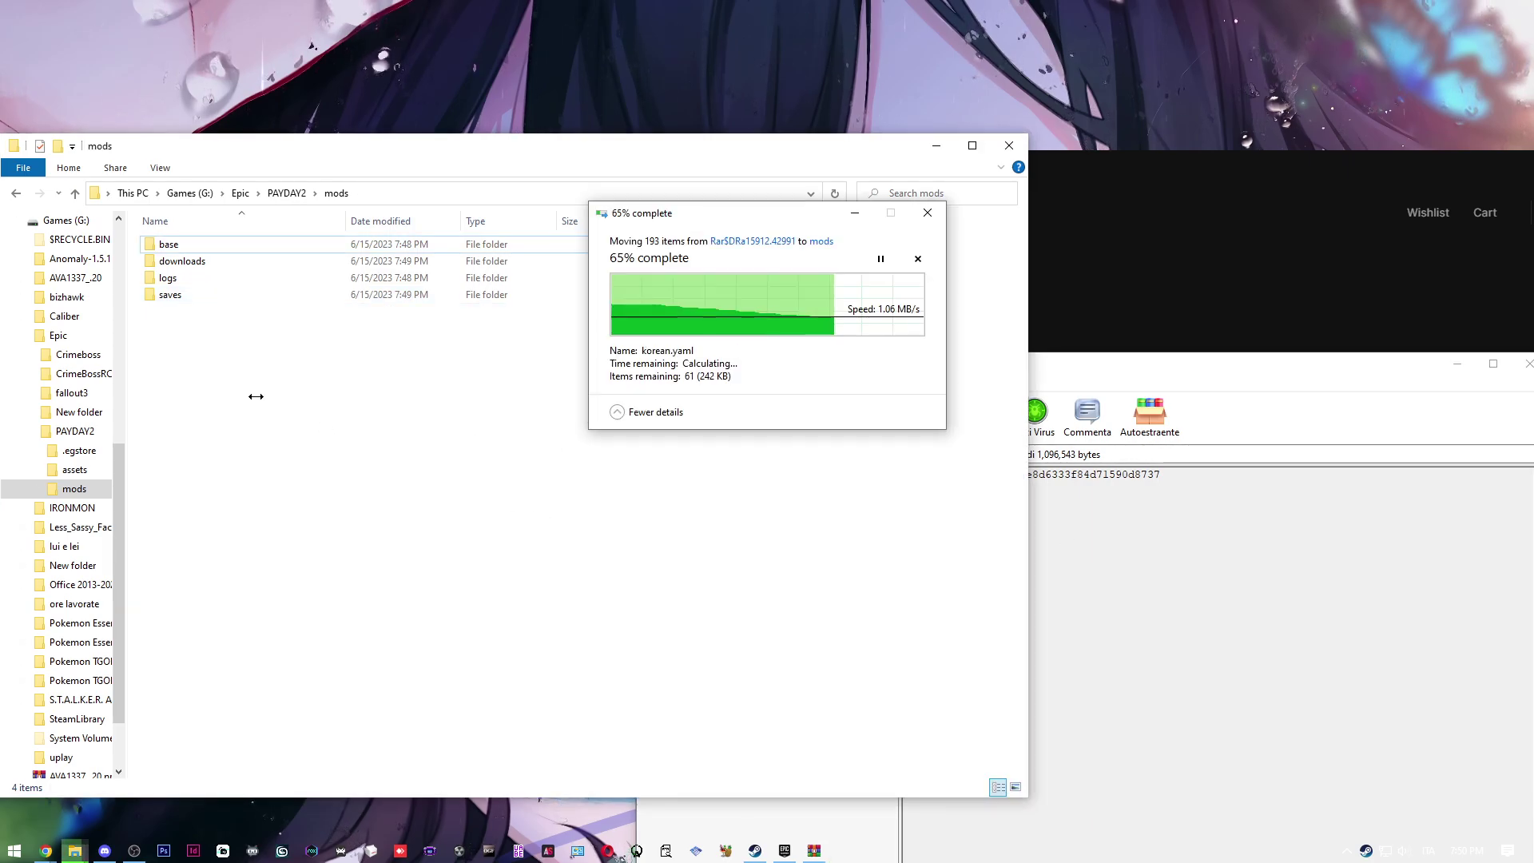
click(1456, 363)
click(814, 850)
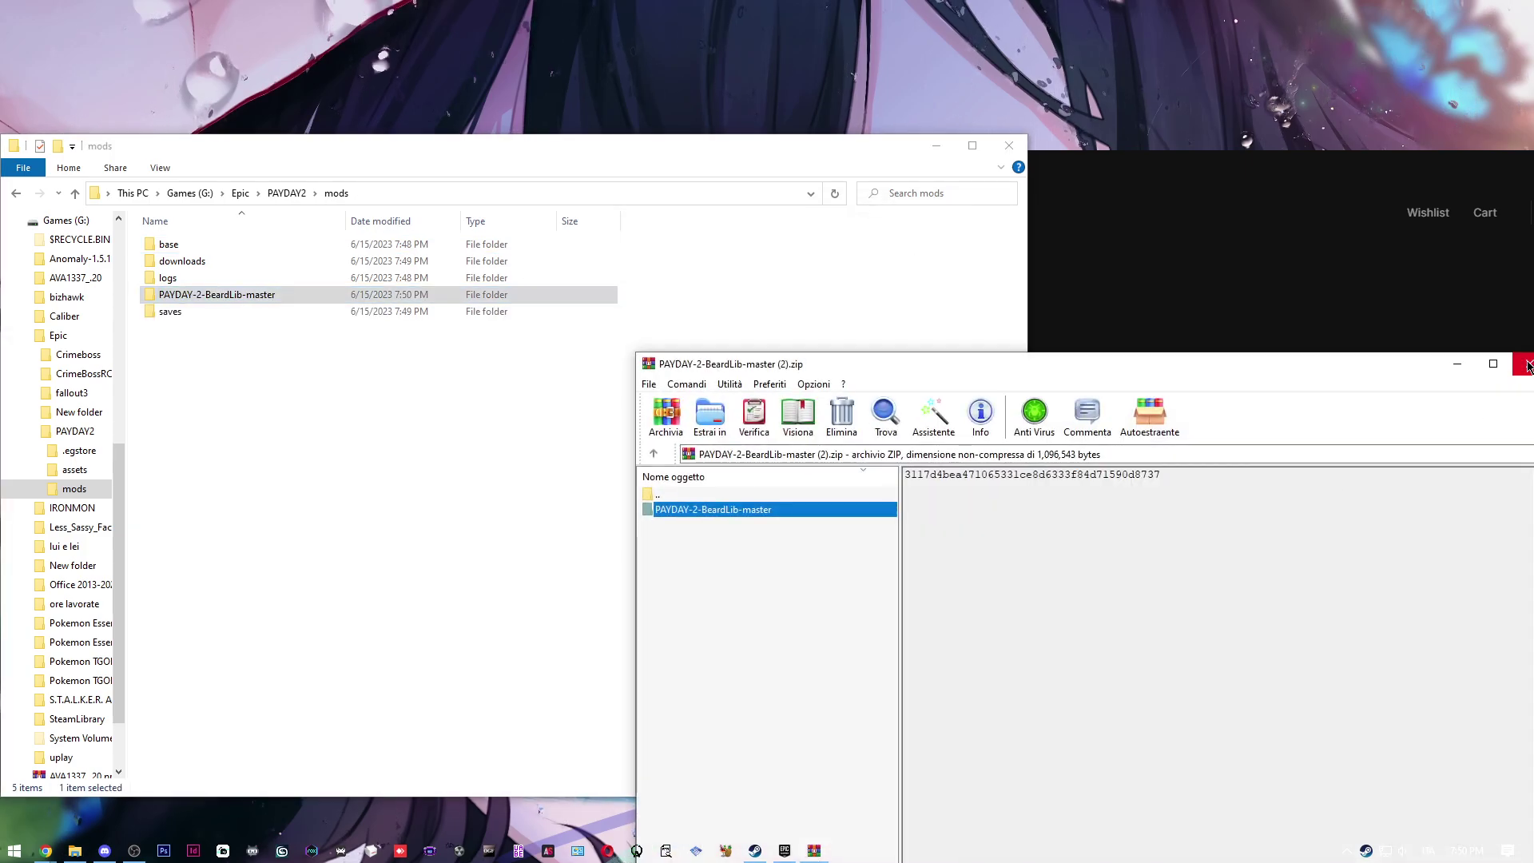
click(1526, 364)
click(738, 444)
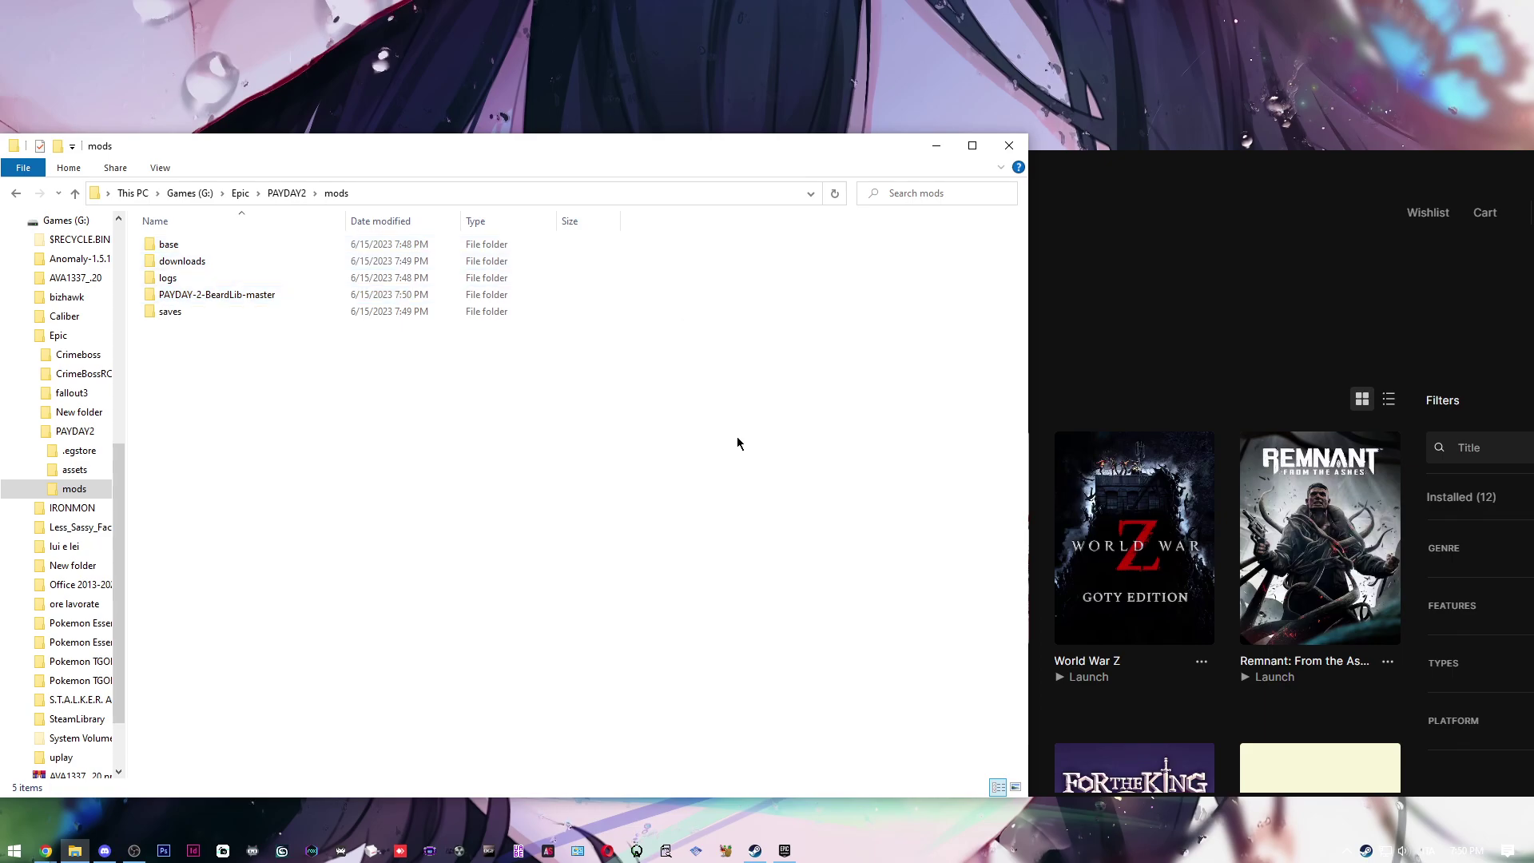
- Bring up the Epic library briefly, return to the file window, and go up from mods to the PAYDAY2 game folder
click(1203, 314)
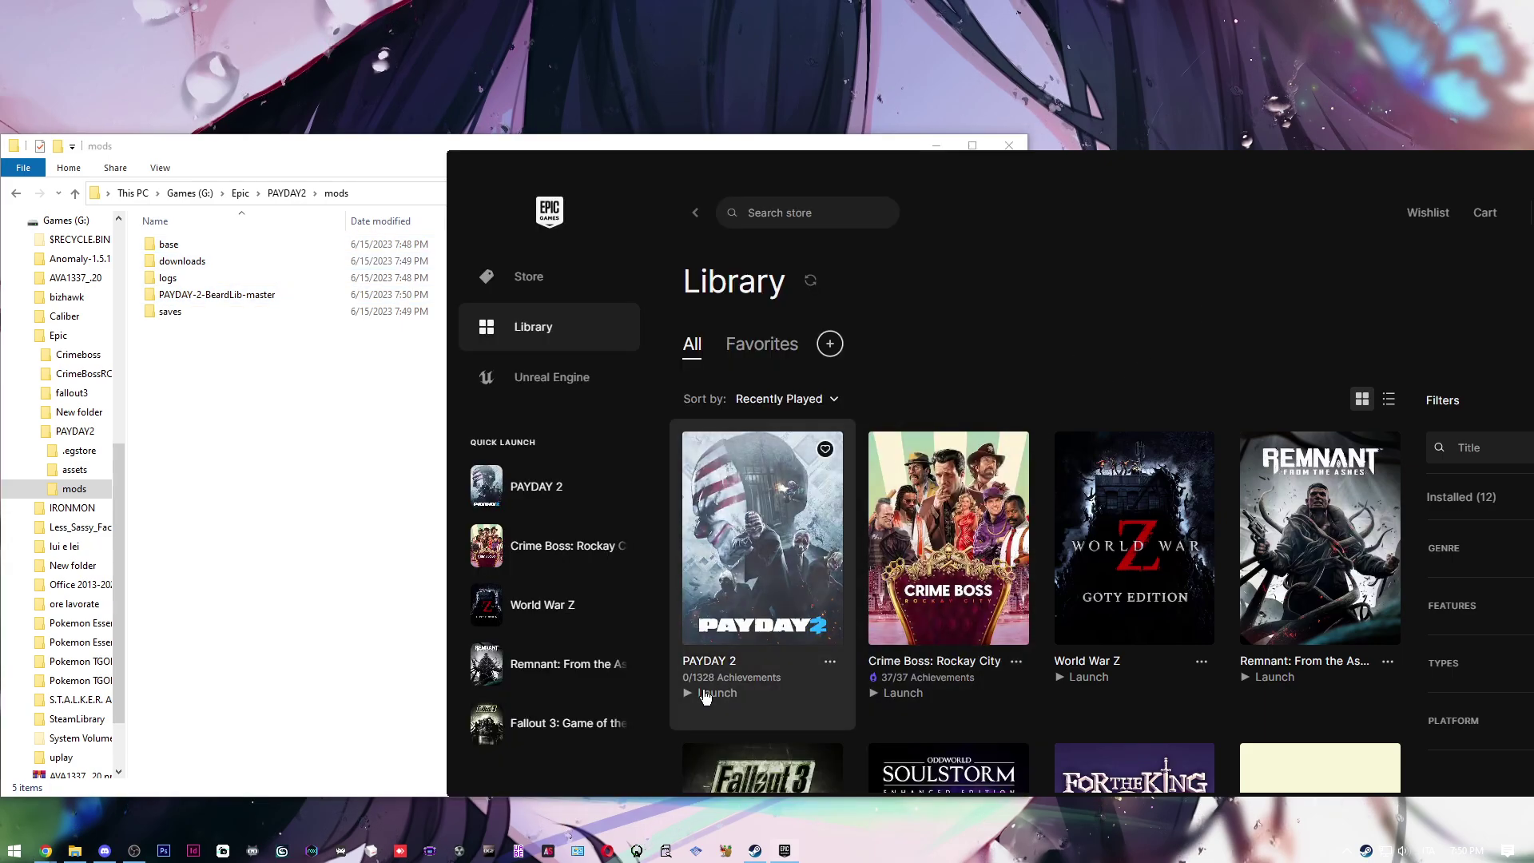
click(415, 511)
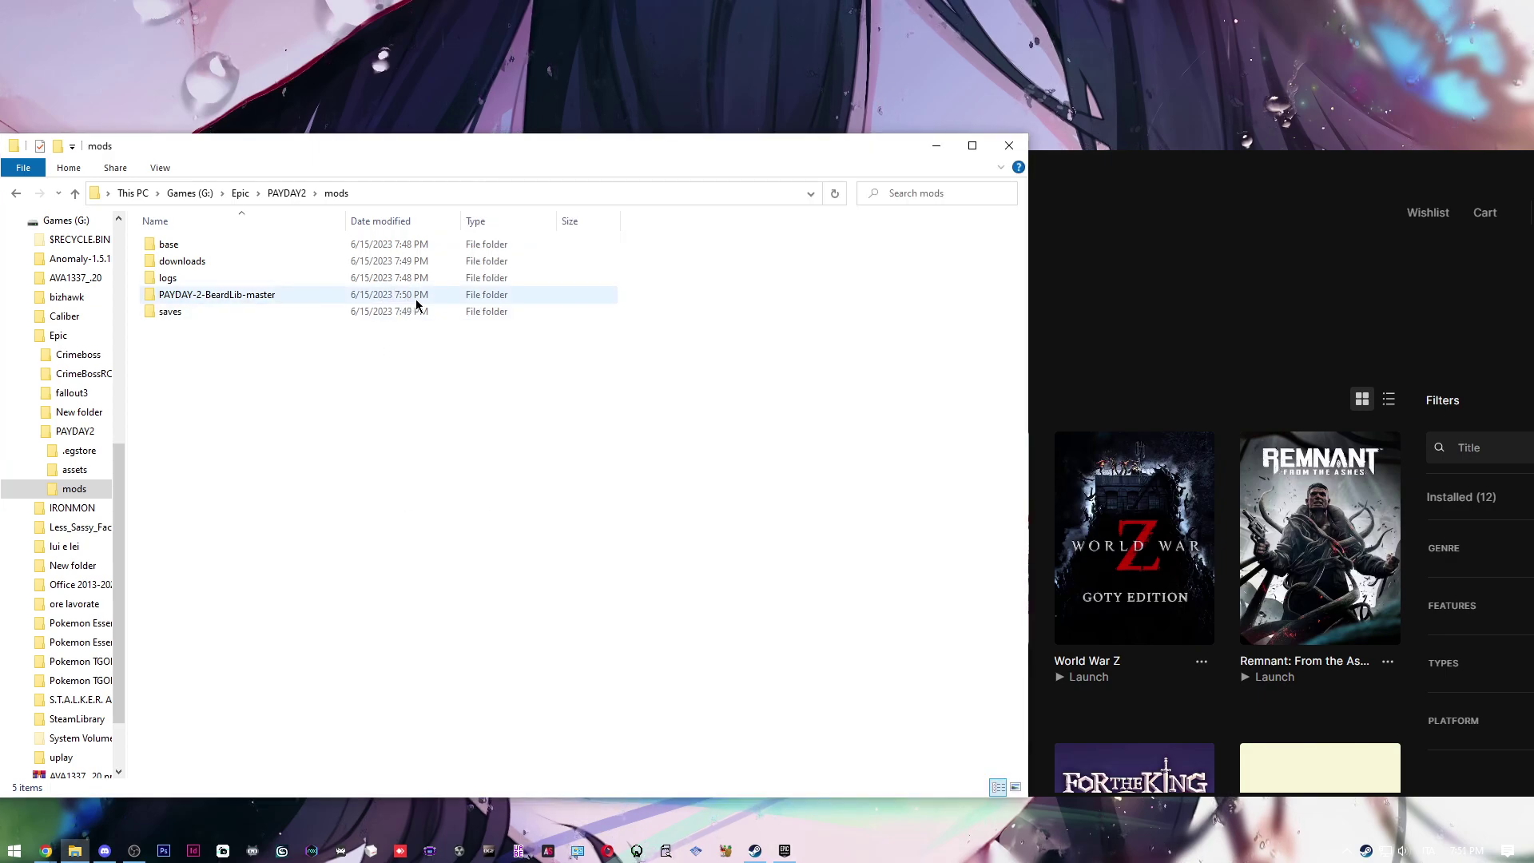
click(286, 192)
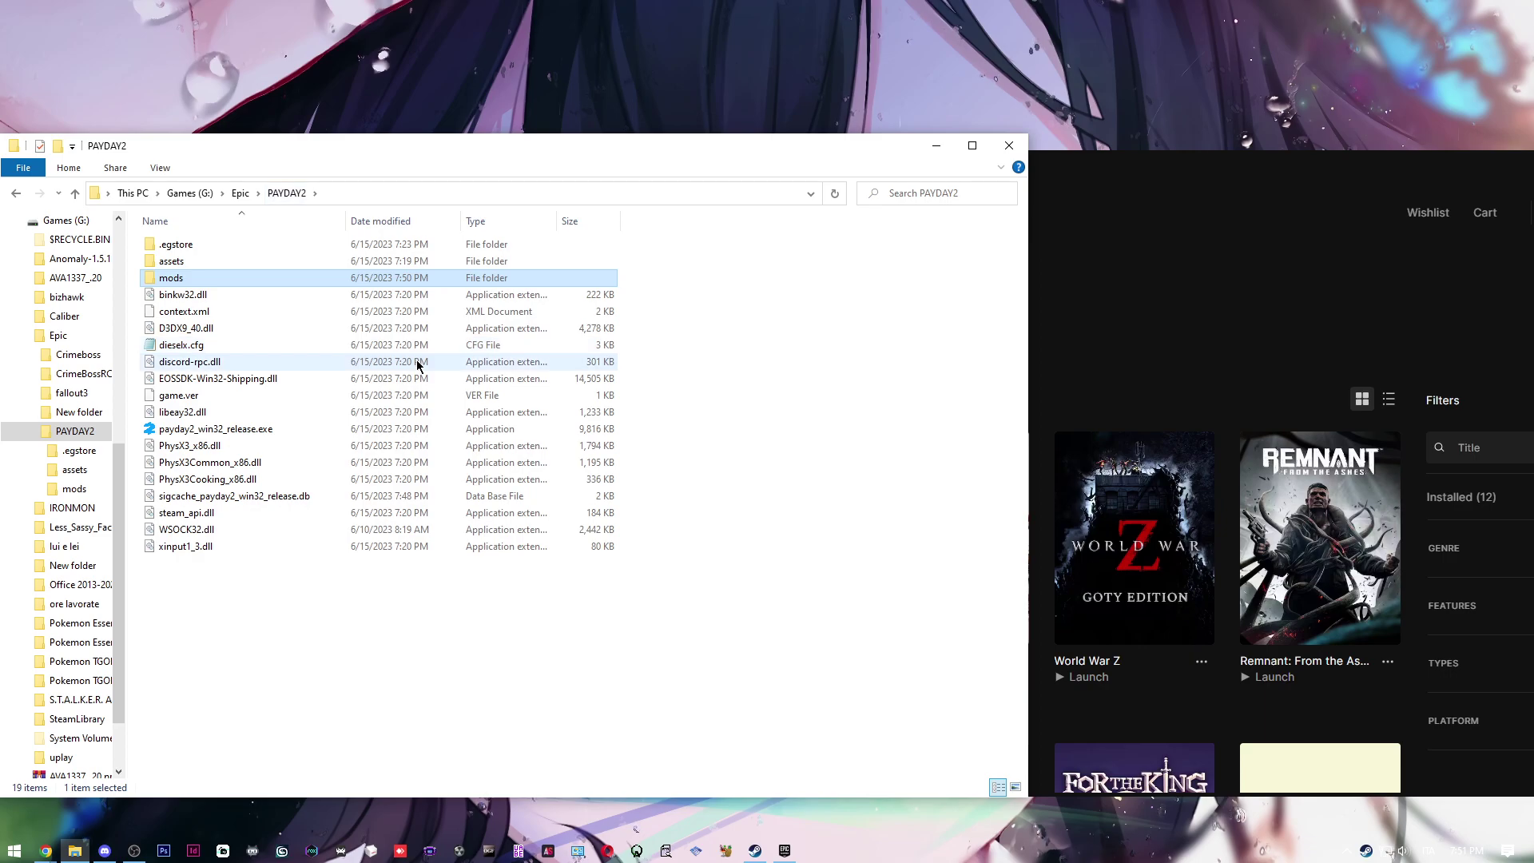
- Switch to Chrome and open the Payday 2 page on ModWorkshop at modworkshop.net/game/payday-2
mouse_move(46, 850)
click(258, 778)
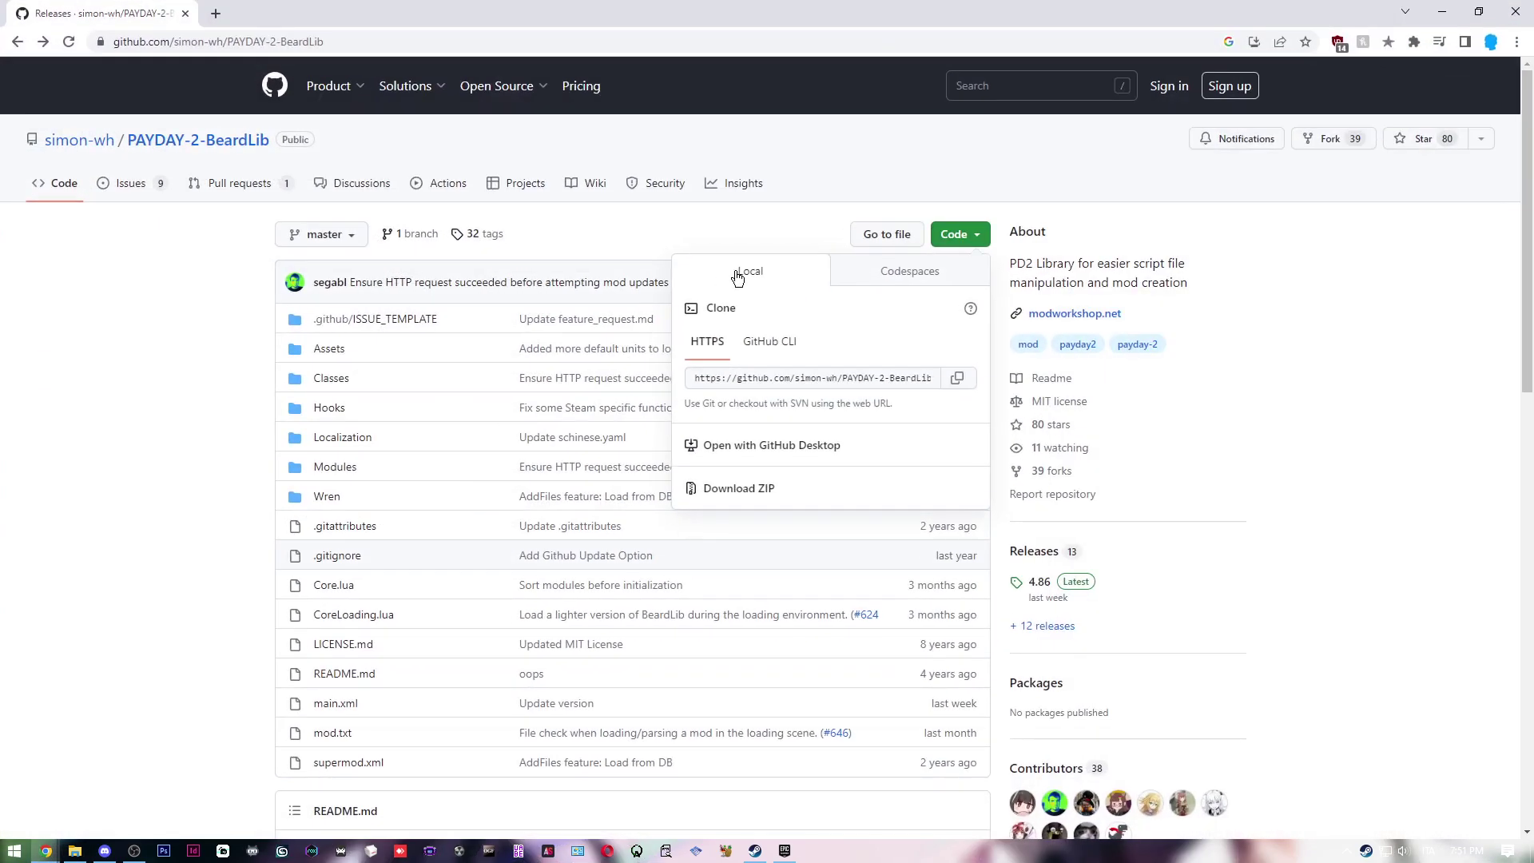
click(659, 39)
text(mo)
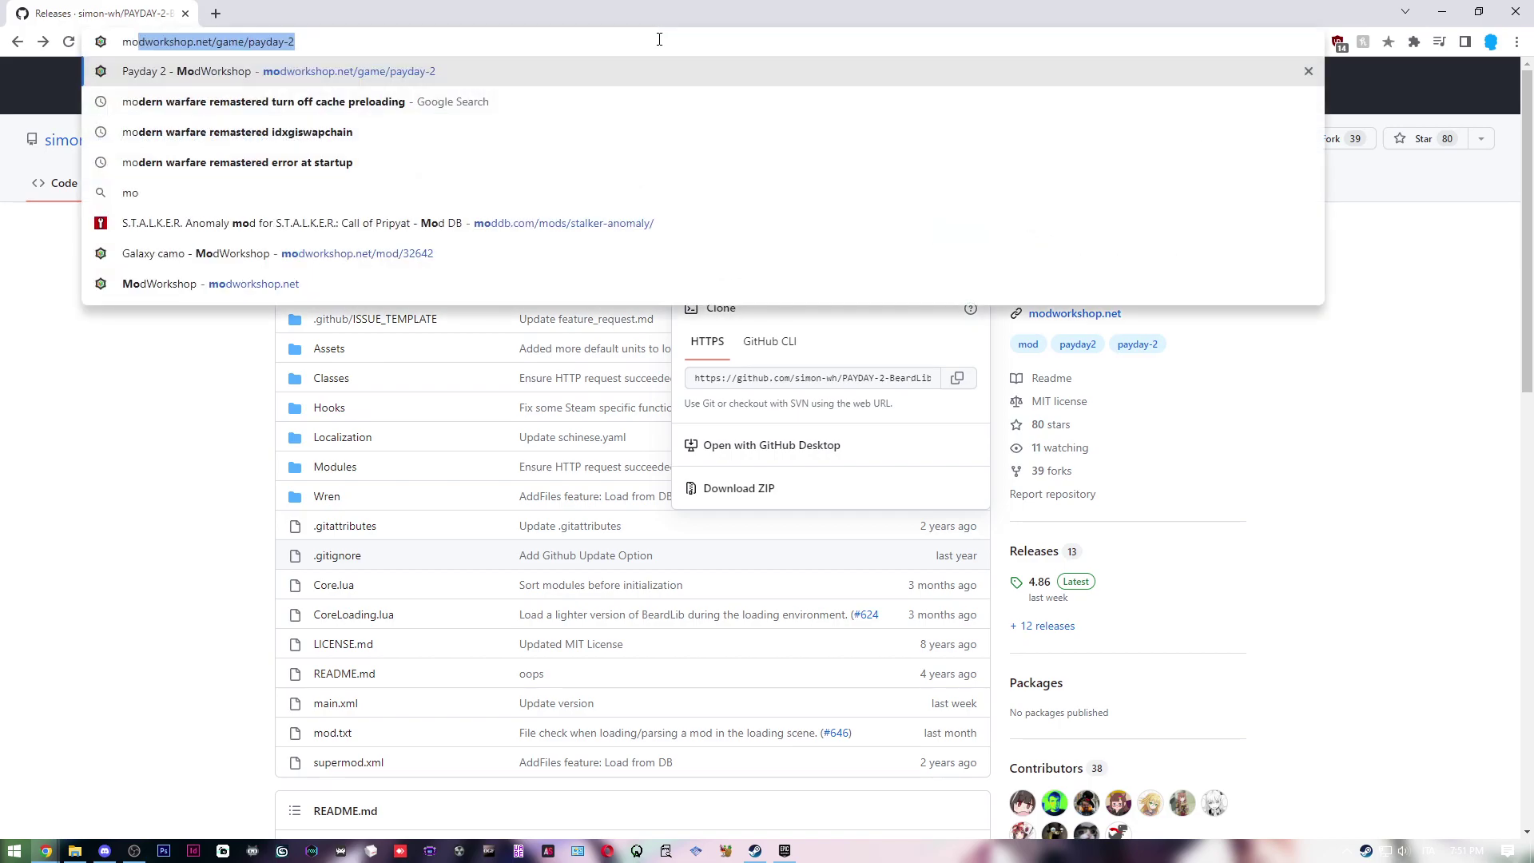
key(Return)
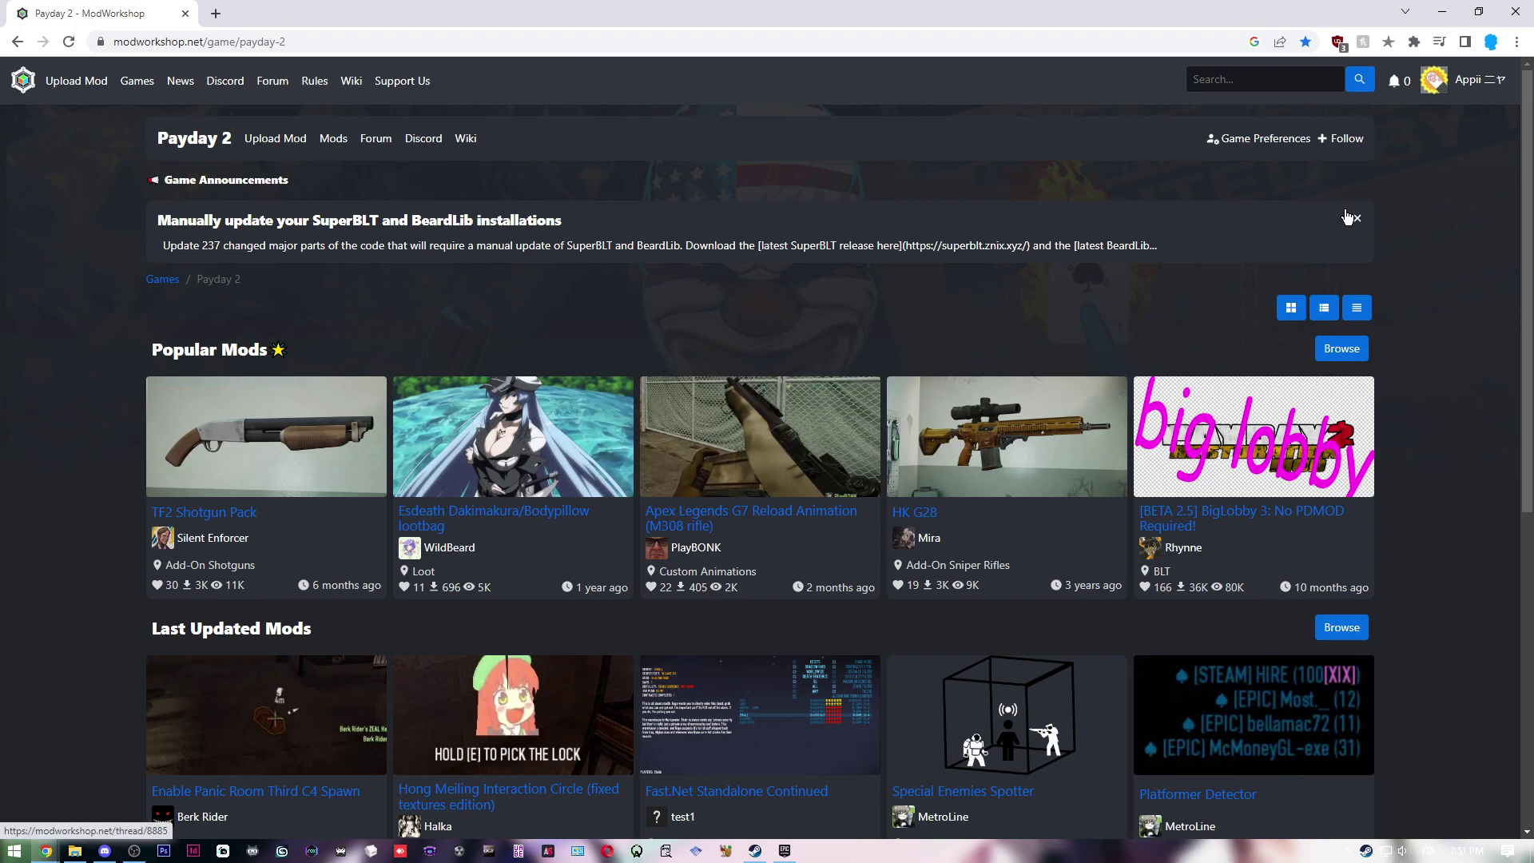
- Open the signed-in account's ModWorkshop profile and bring its list of personal mods into view
click(1477, 79)
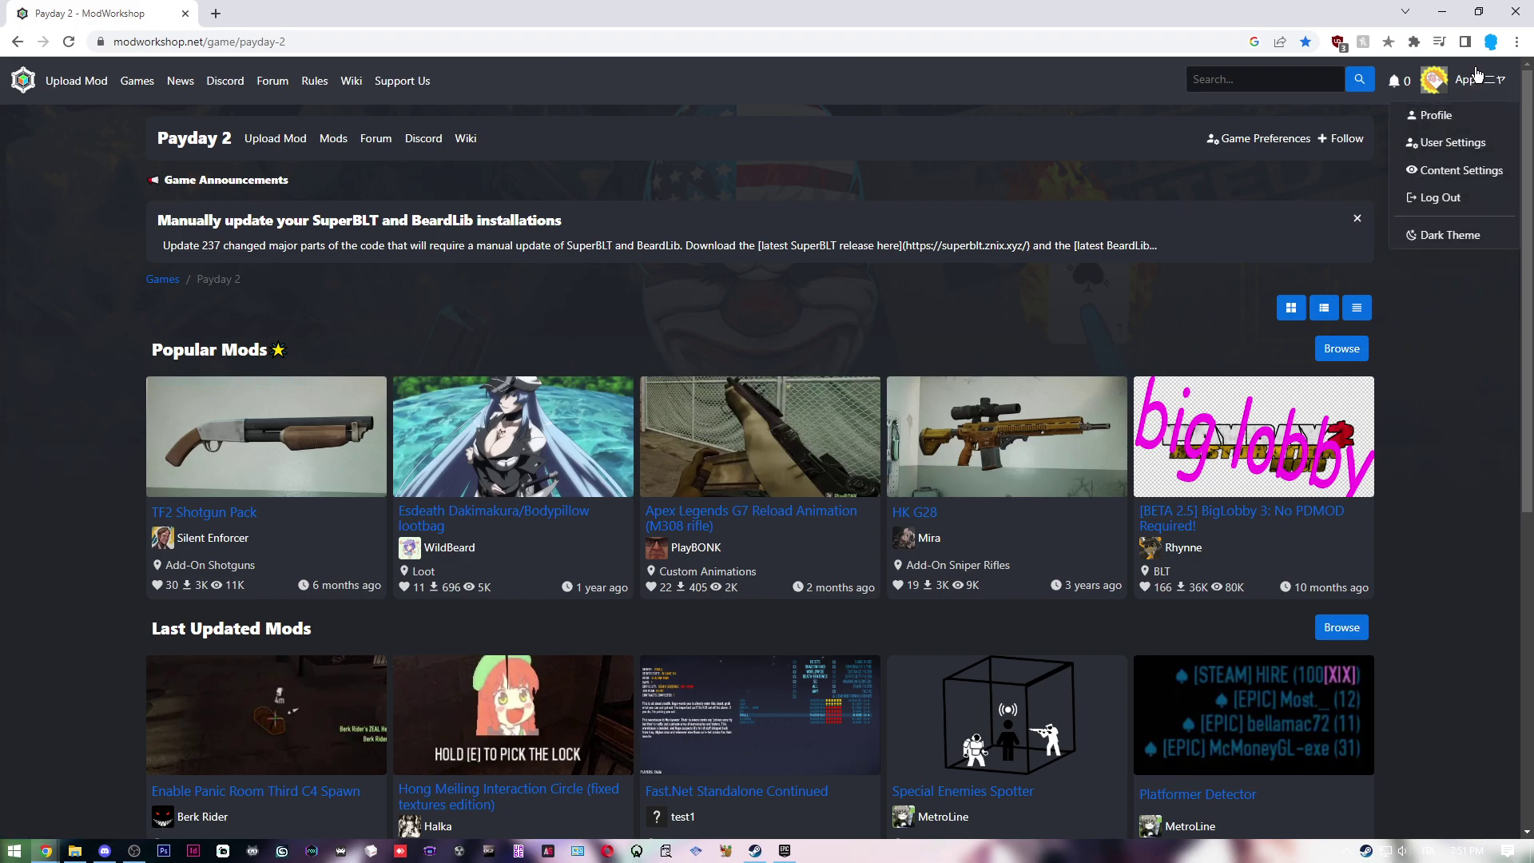
click(1463, 122)
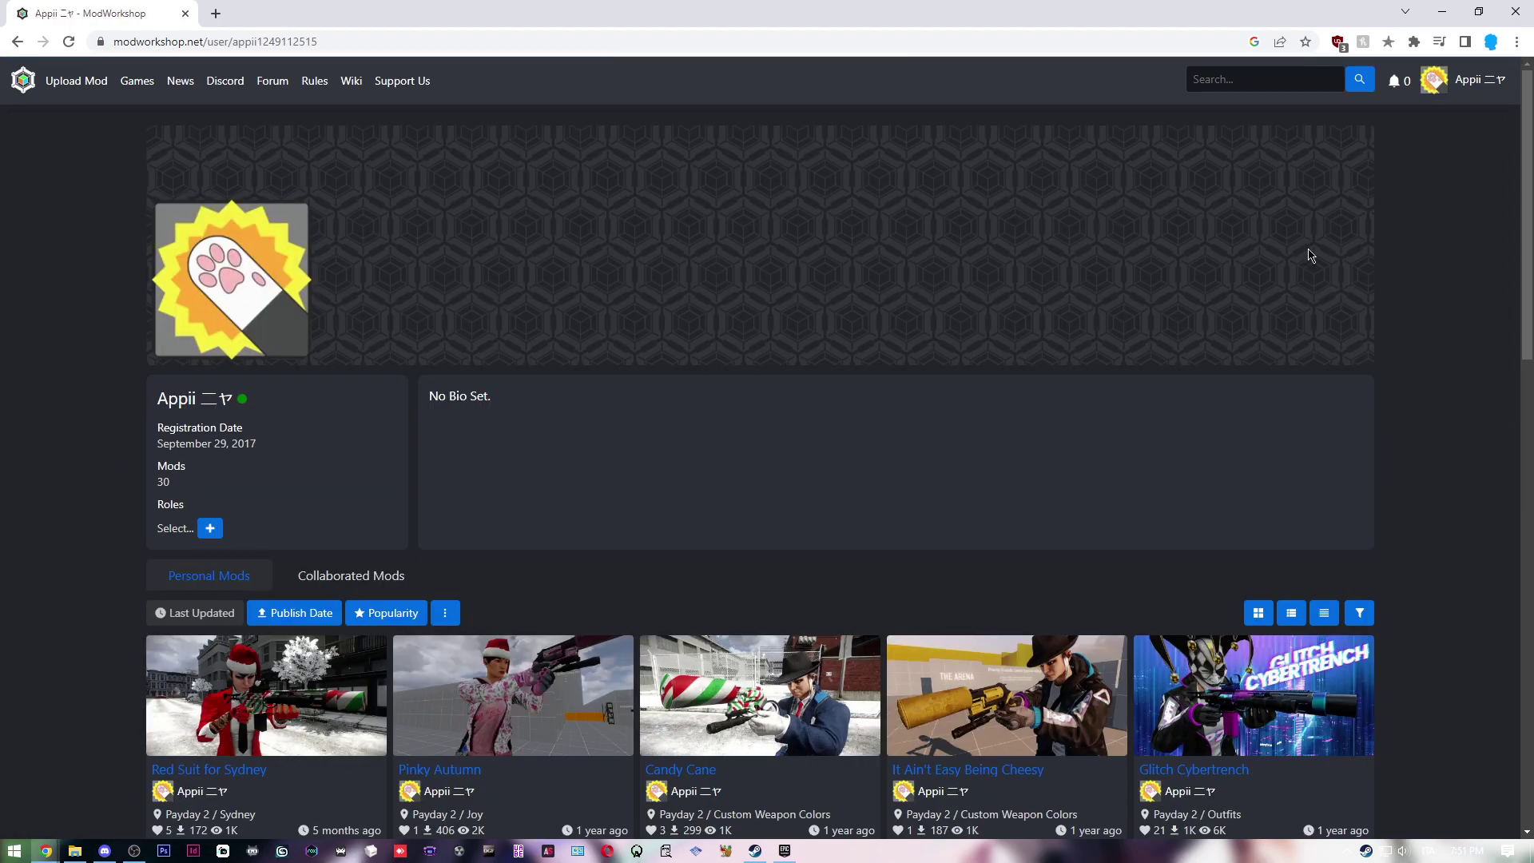
scroll(1328, 293, down, 4)
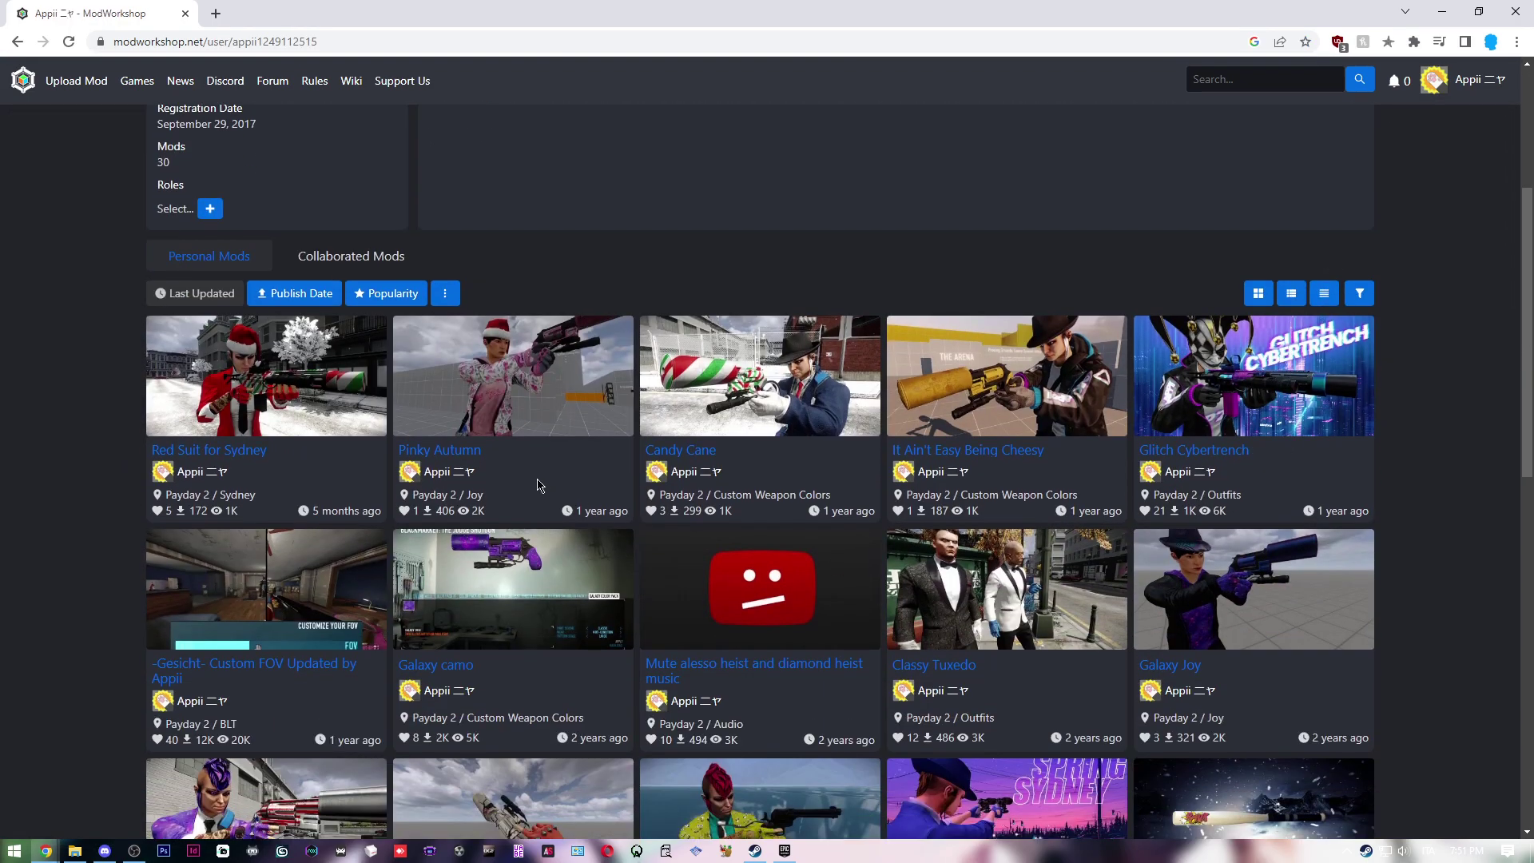
- Open the Pinky Autumn mod and download its archive to Downloads as "35532 - Pink joy (1).zip"
click(478, 452)
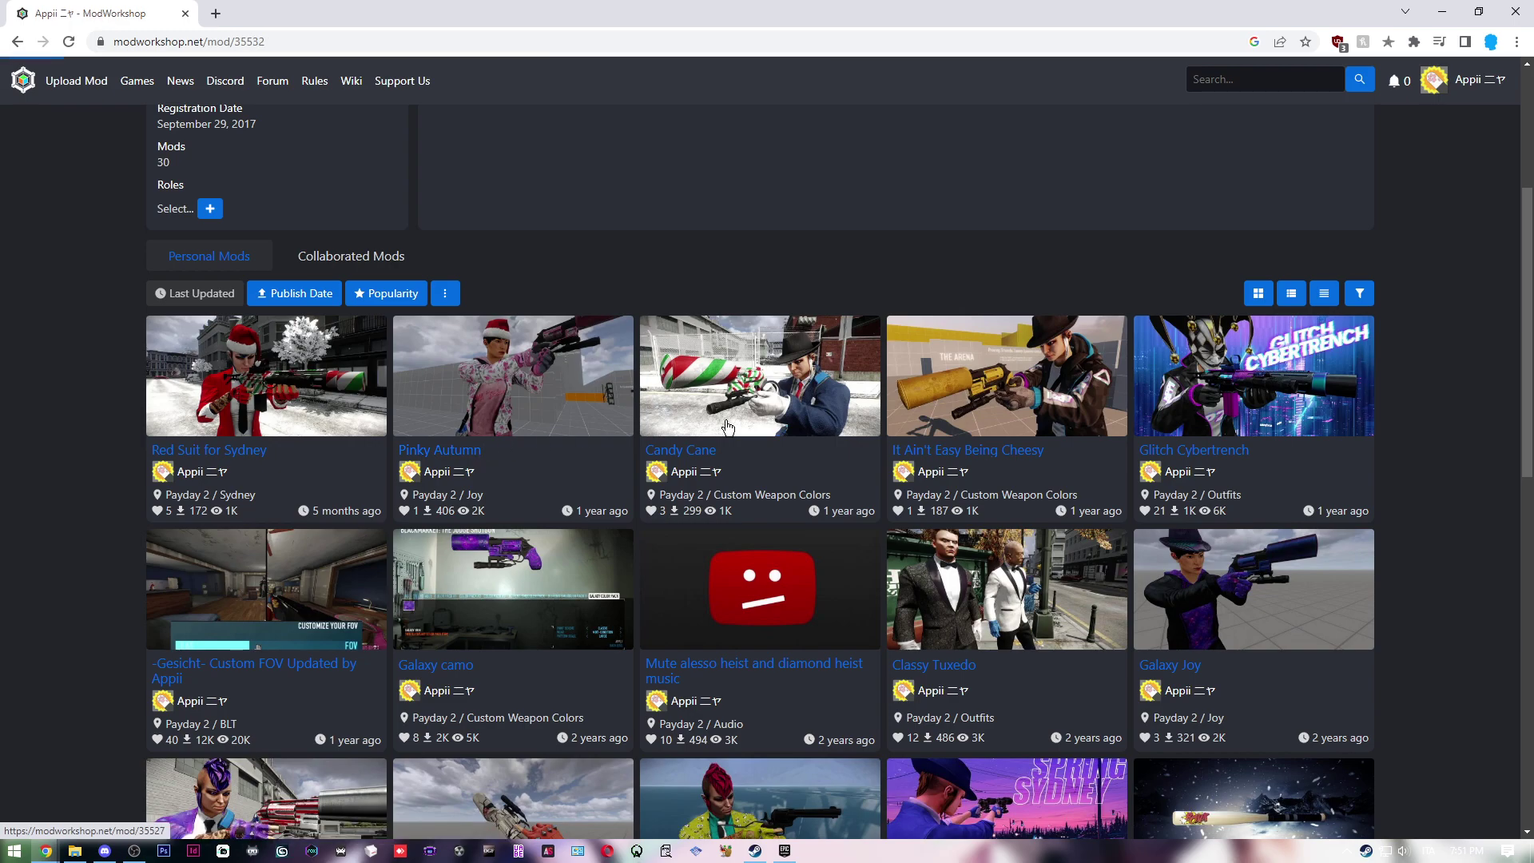
click(1182, 500)
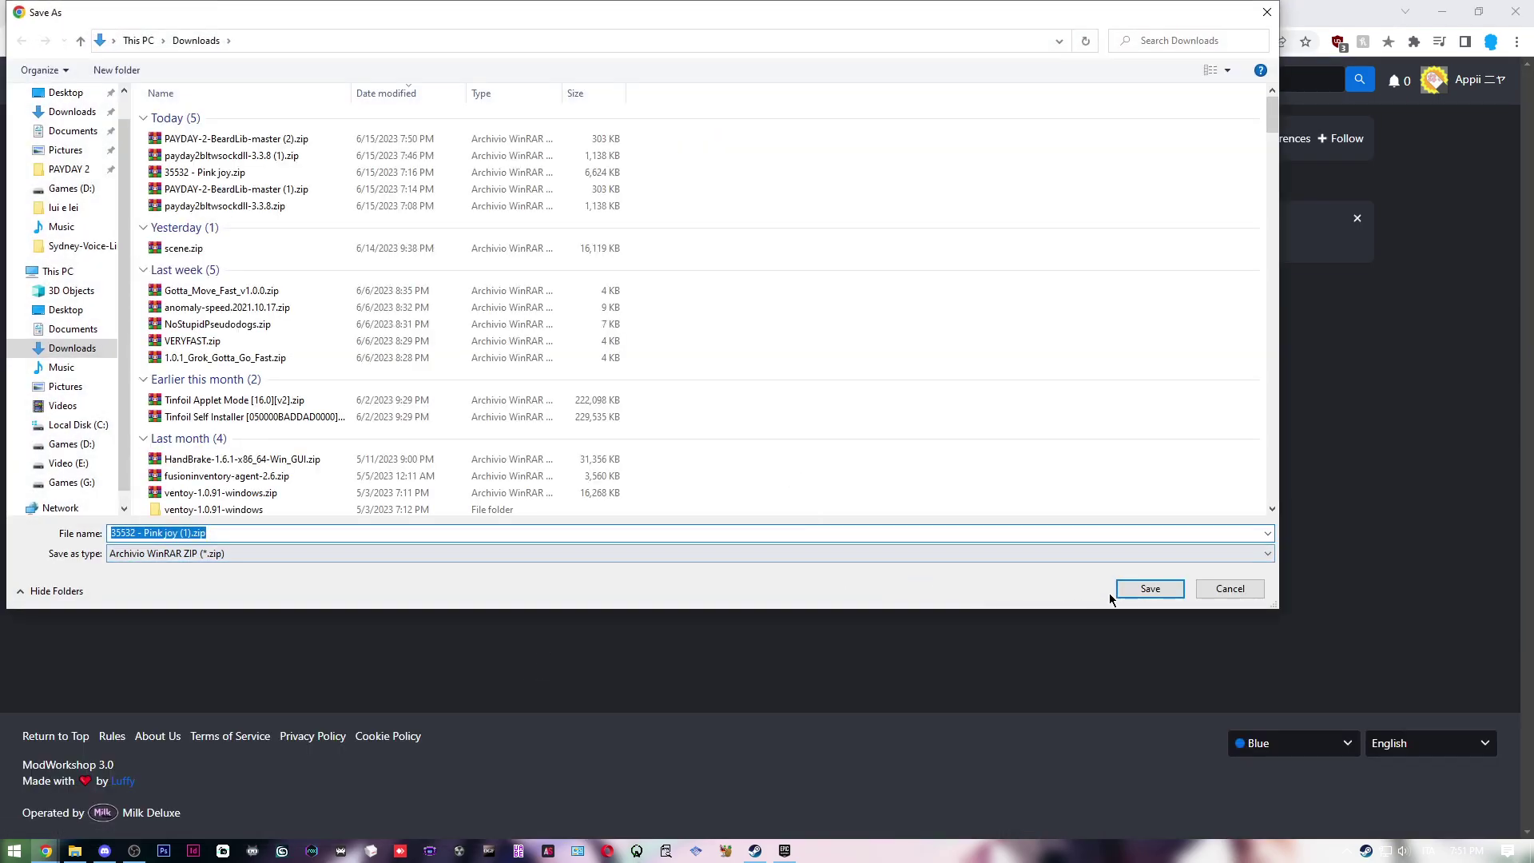
click(1148, 588)
- Return to the profile's mod list, open the Custom FOV mod, and highlight its installation instruction
key(alt+Left)
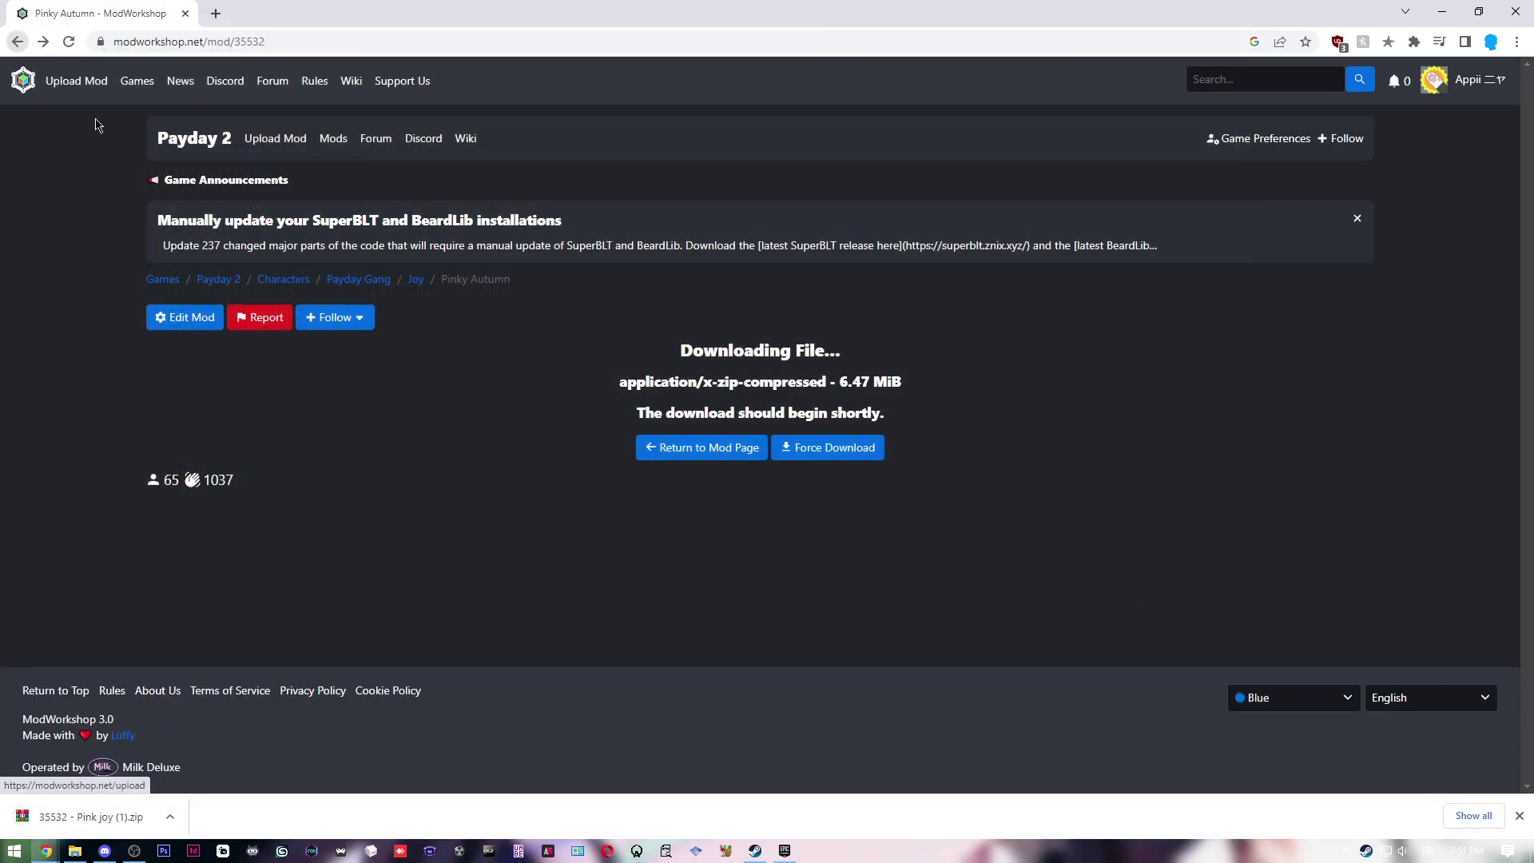
click(18, 41)
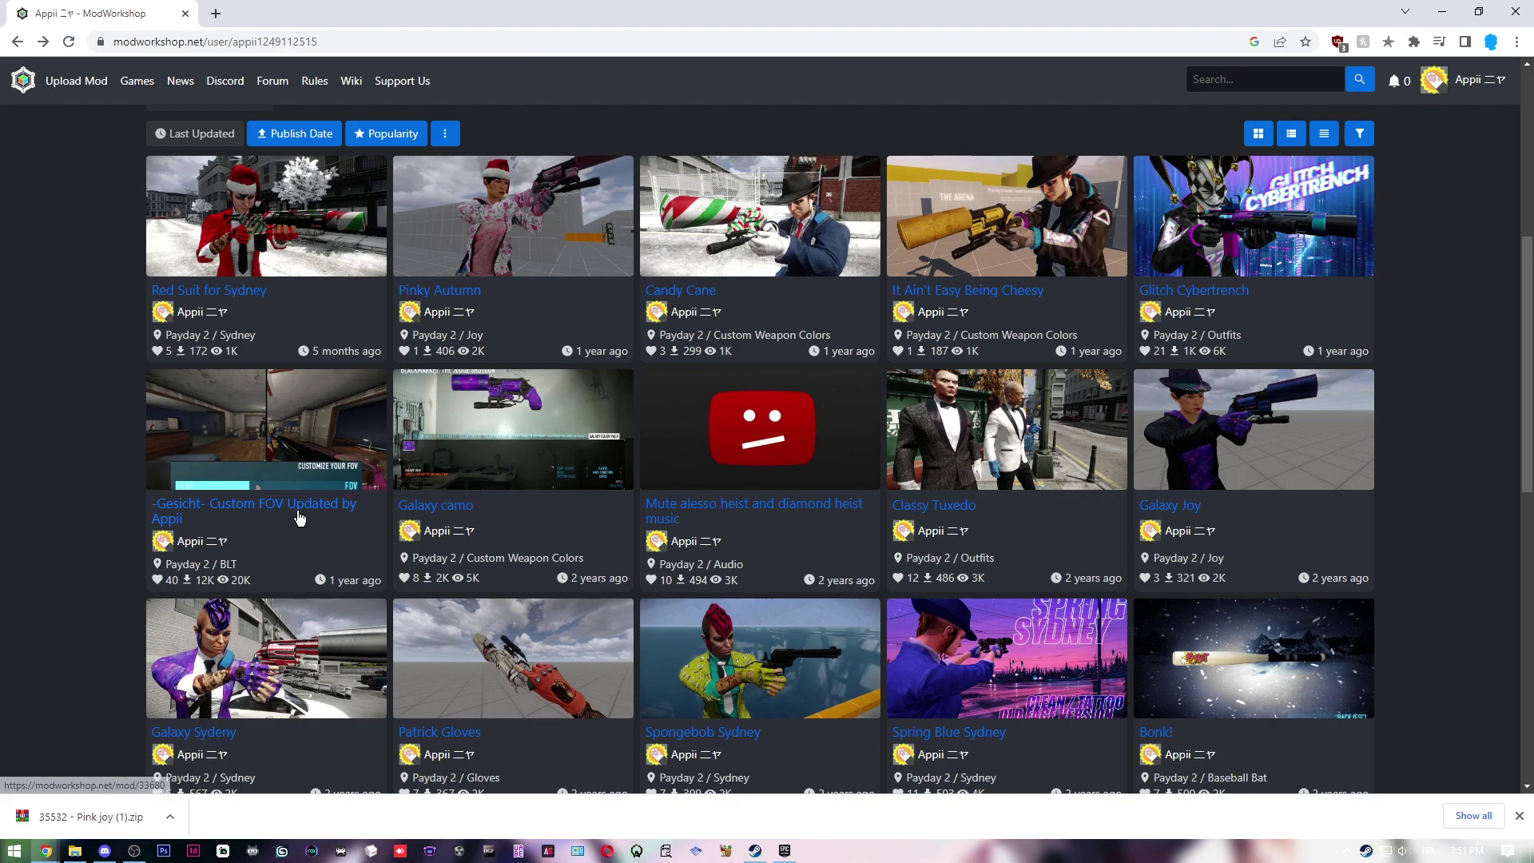
click(302, 515)
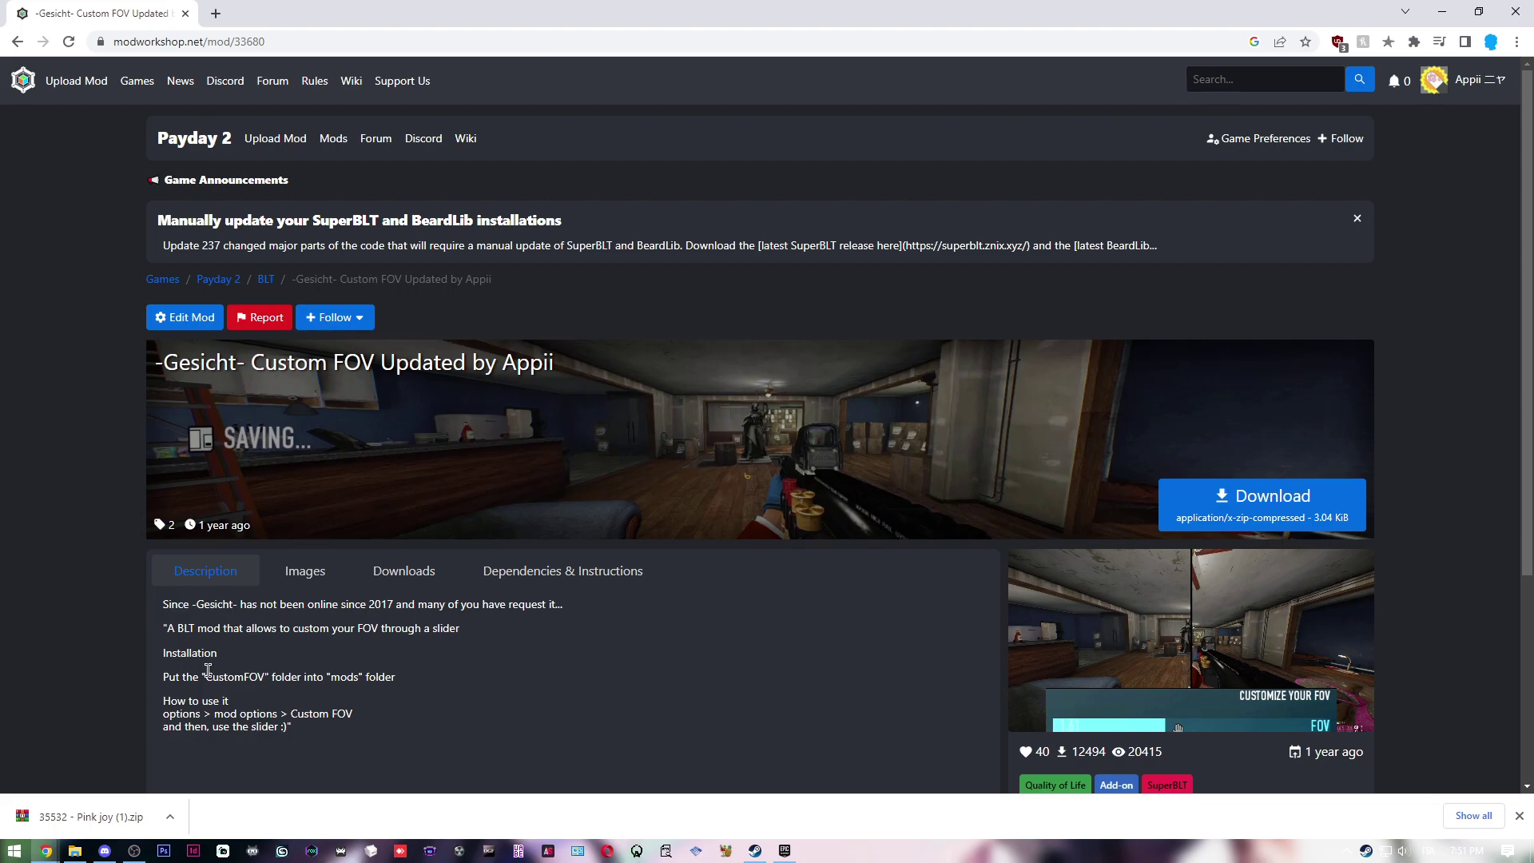
drag(148, 687, 408, 683)
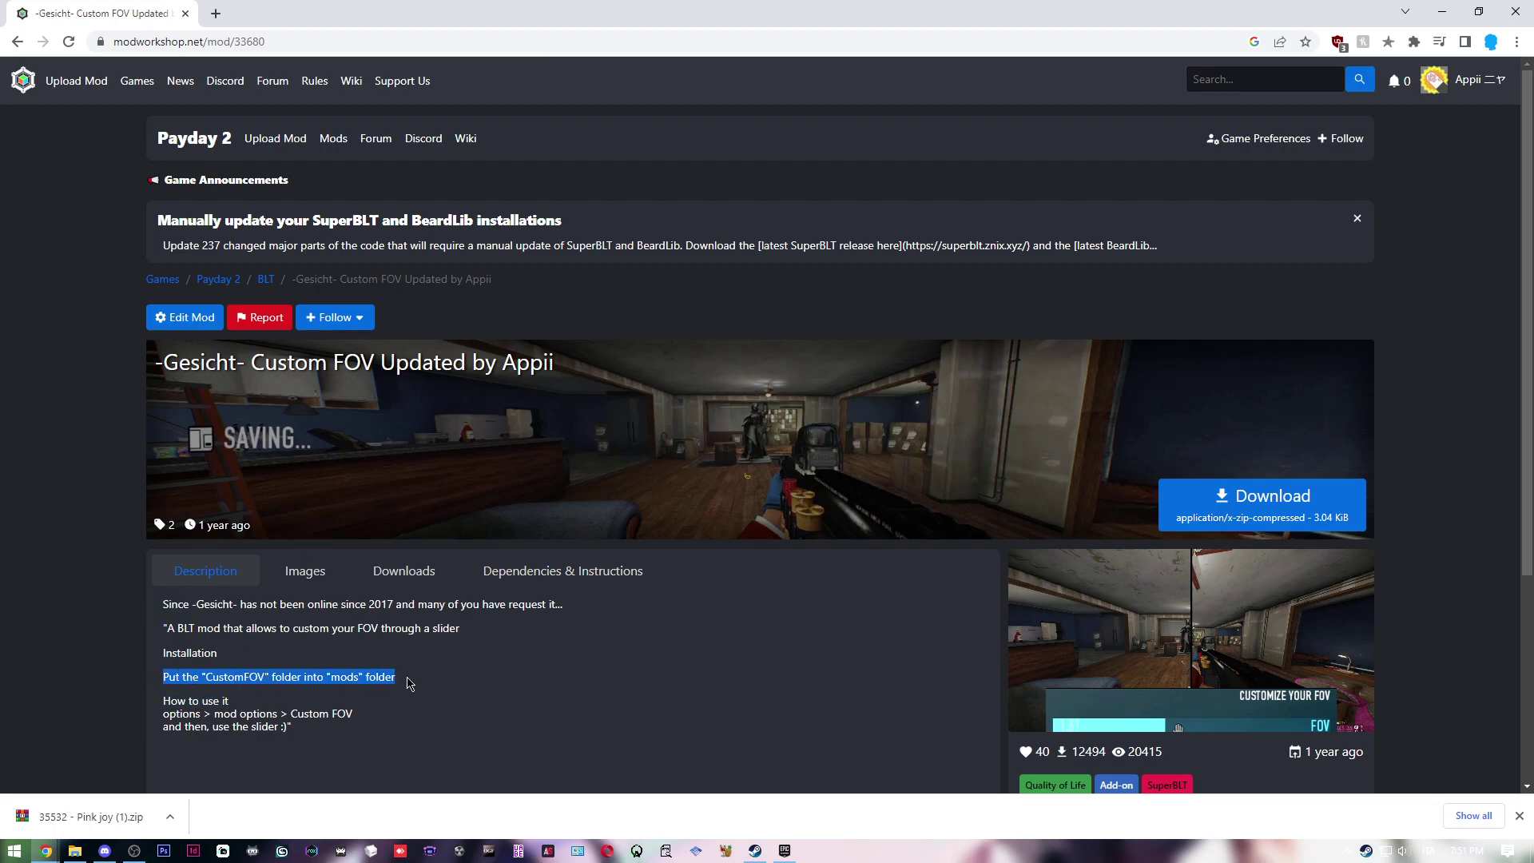
click(409, 683)
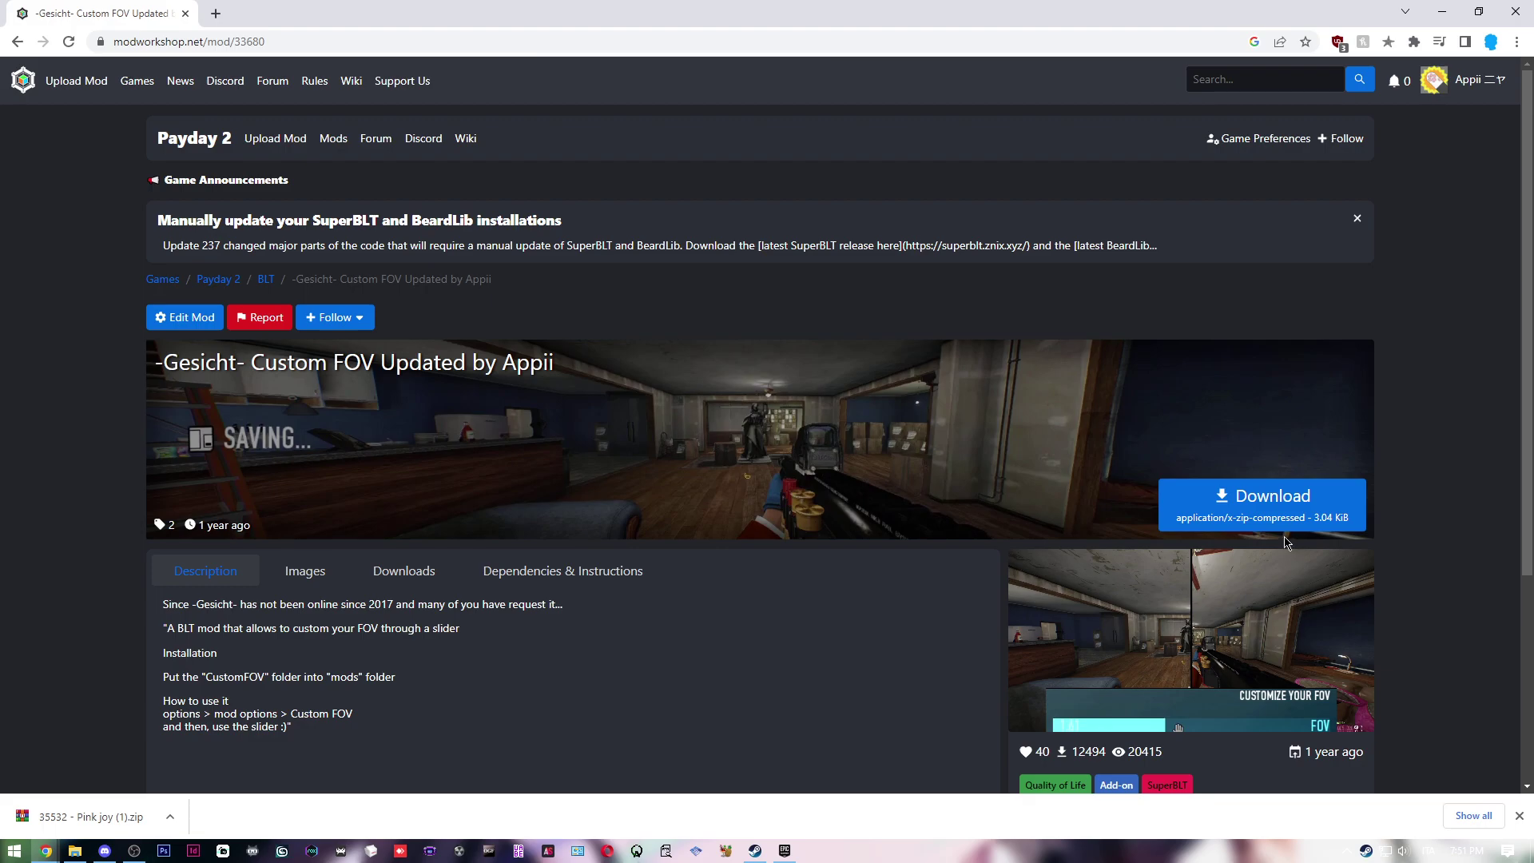
- Download the Custom FOV archive to the Downloads folder, and return to the mod's page to view its comments
scroll(1286, 511, down, 1)
click(1286, 435)
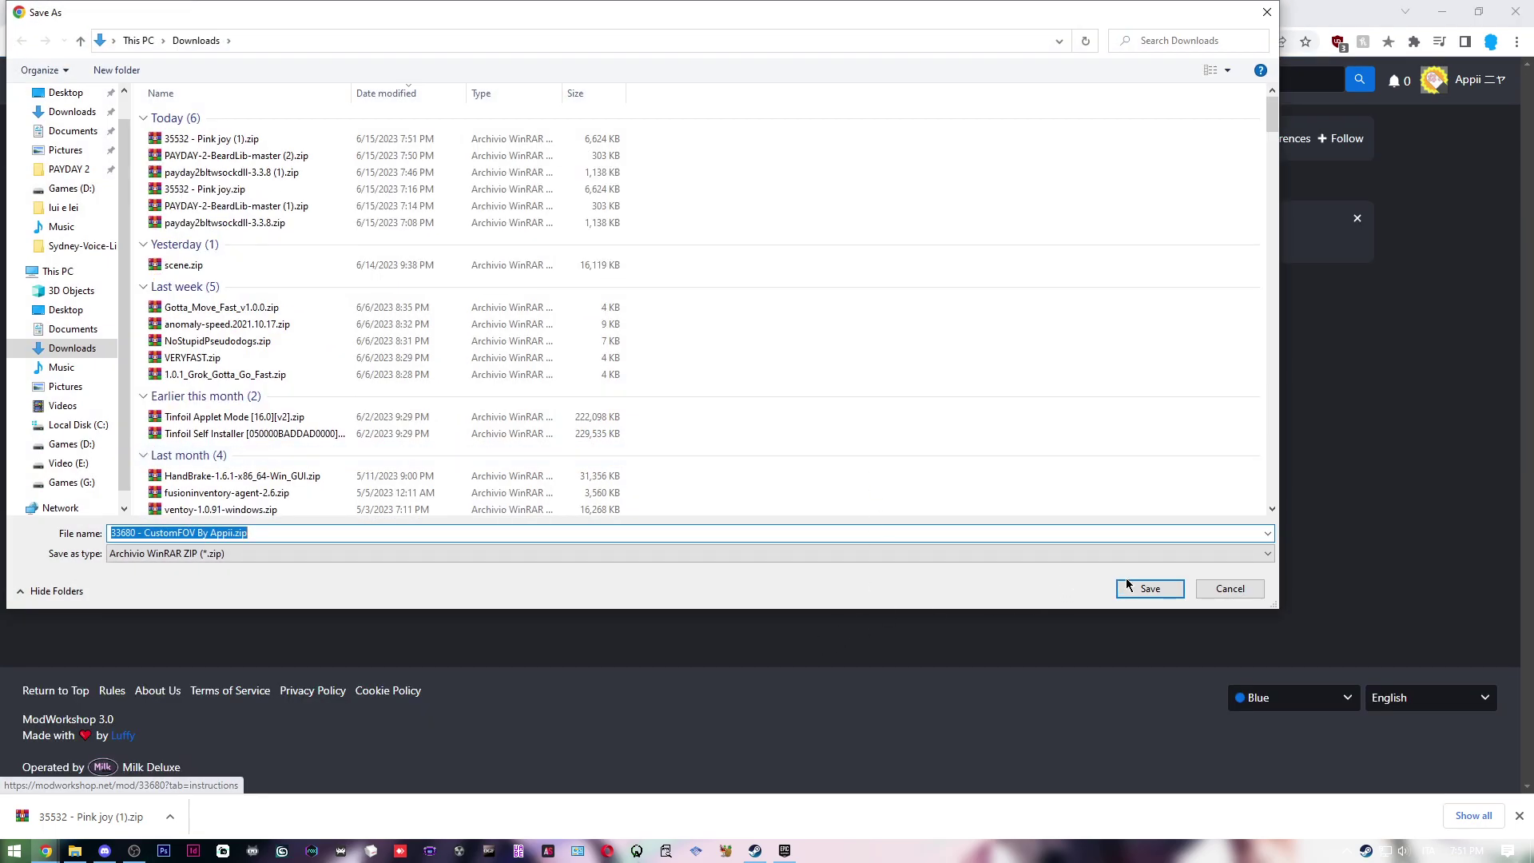
click(1148, 588)
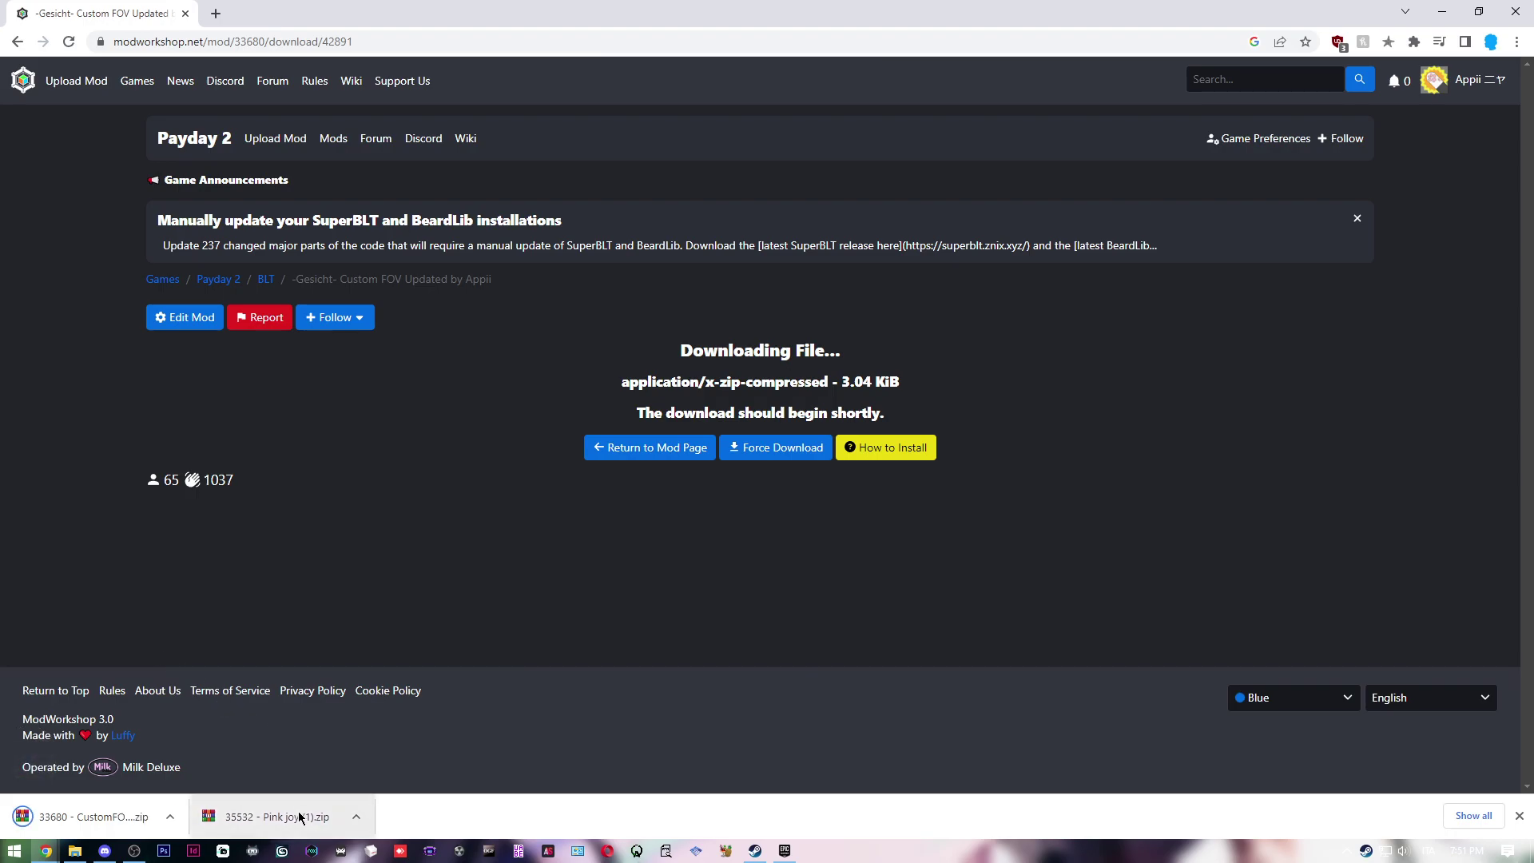
key(alt+Left)
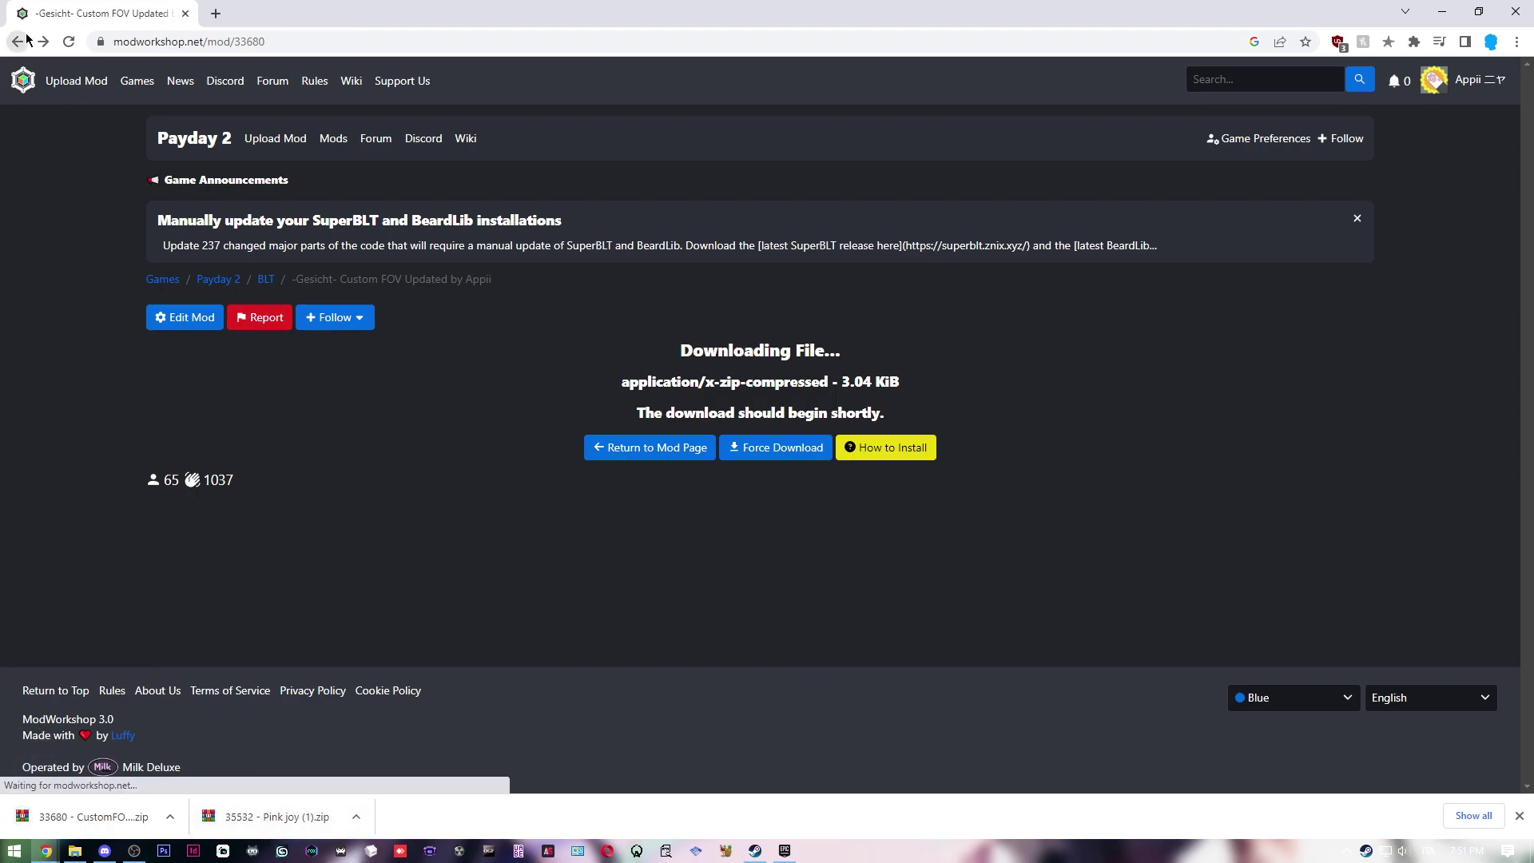
scroll(318, 445, down, 10)
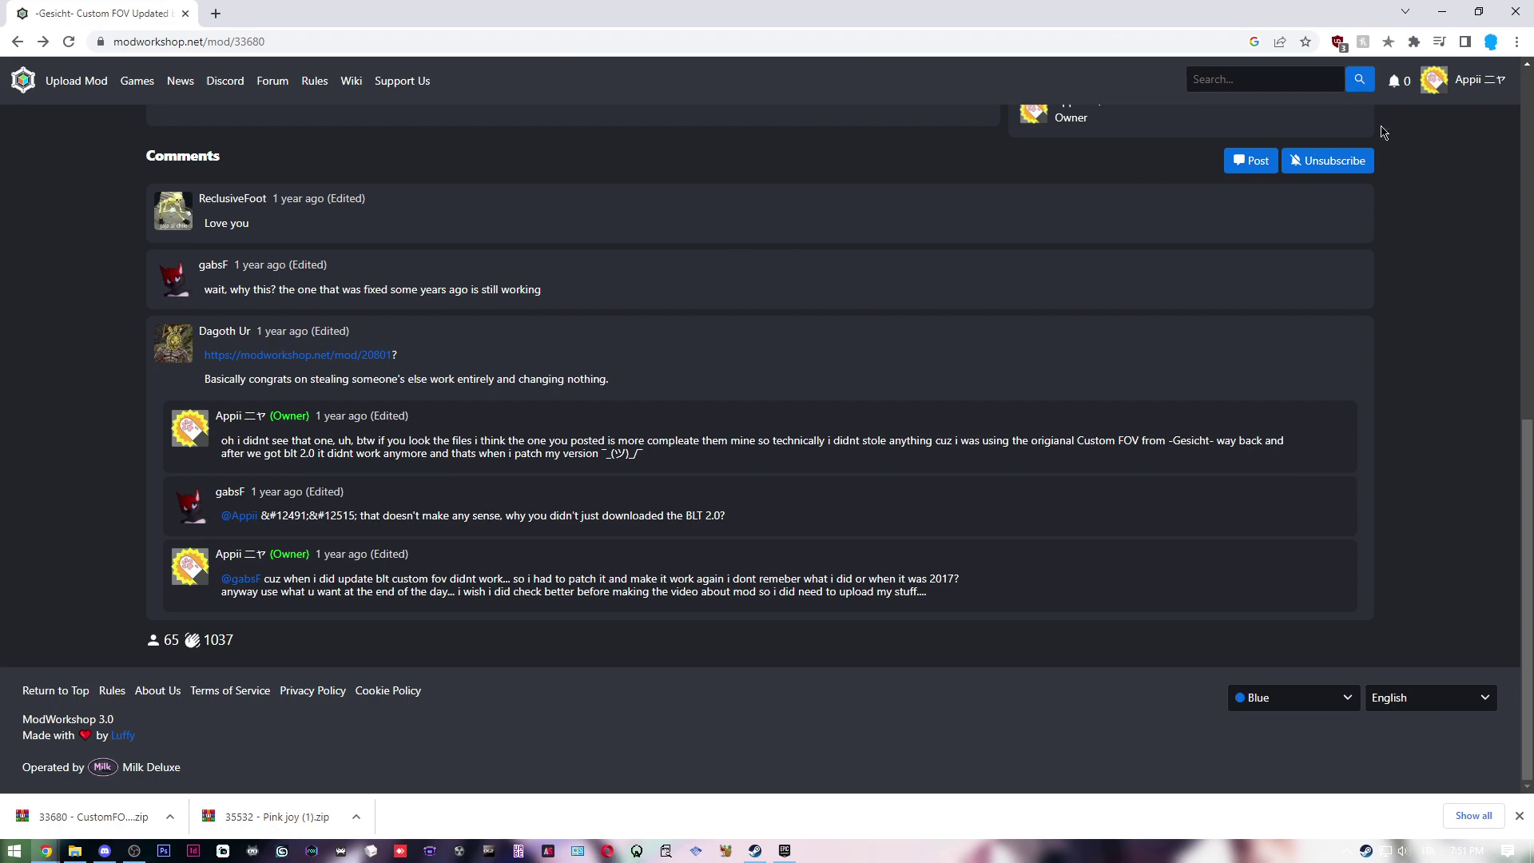
- Open both downloaded mod archives, extract the CustomFOV folder into PAYDAY2's mods folder, and close the browser and the CustomFOV archive
click(252, 812)
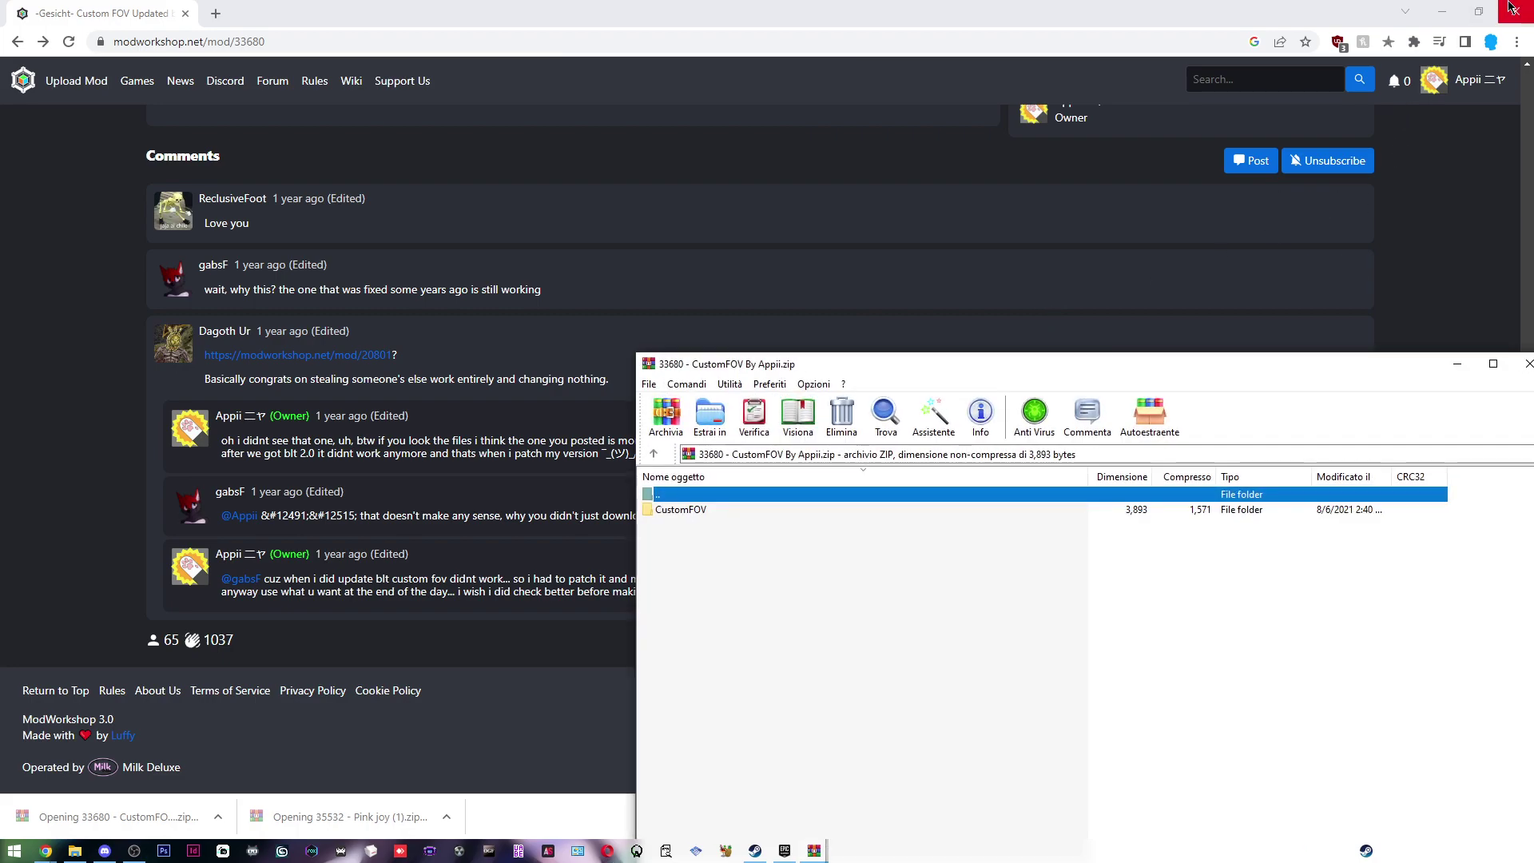
click(1516, 11)
click(747, 511)
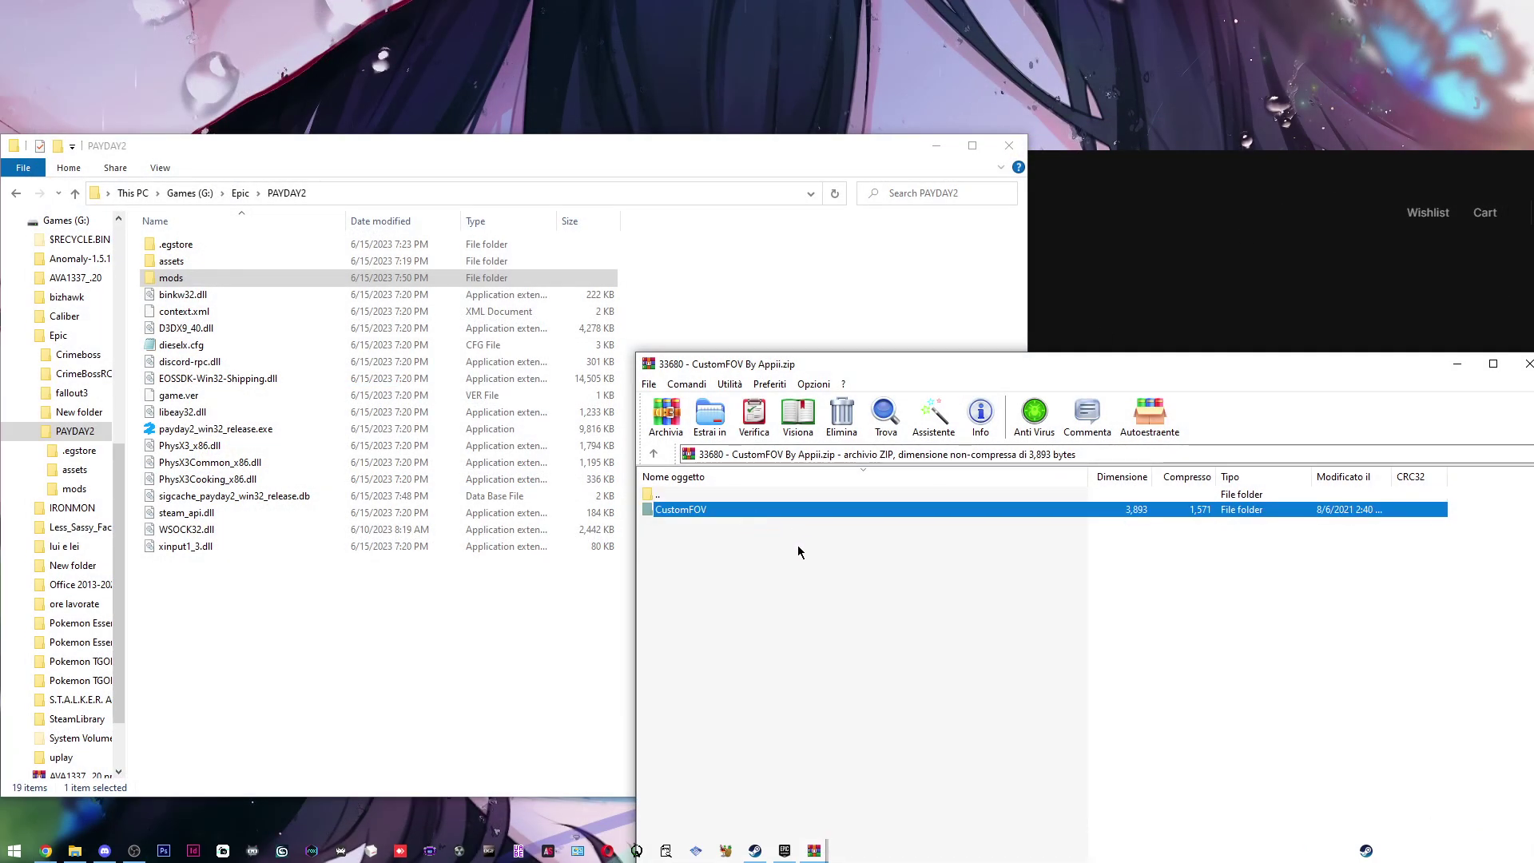
drag(424, 454, 224, 281)
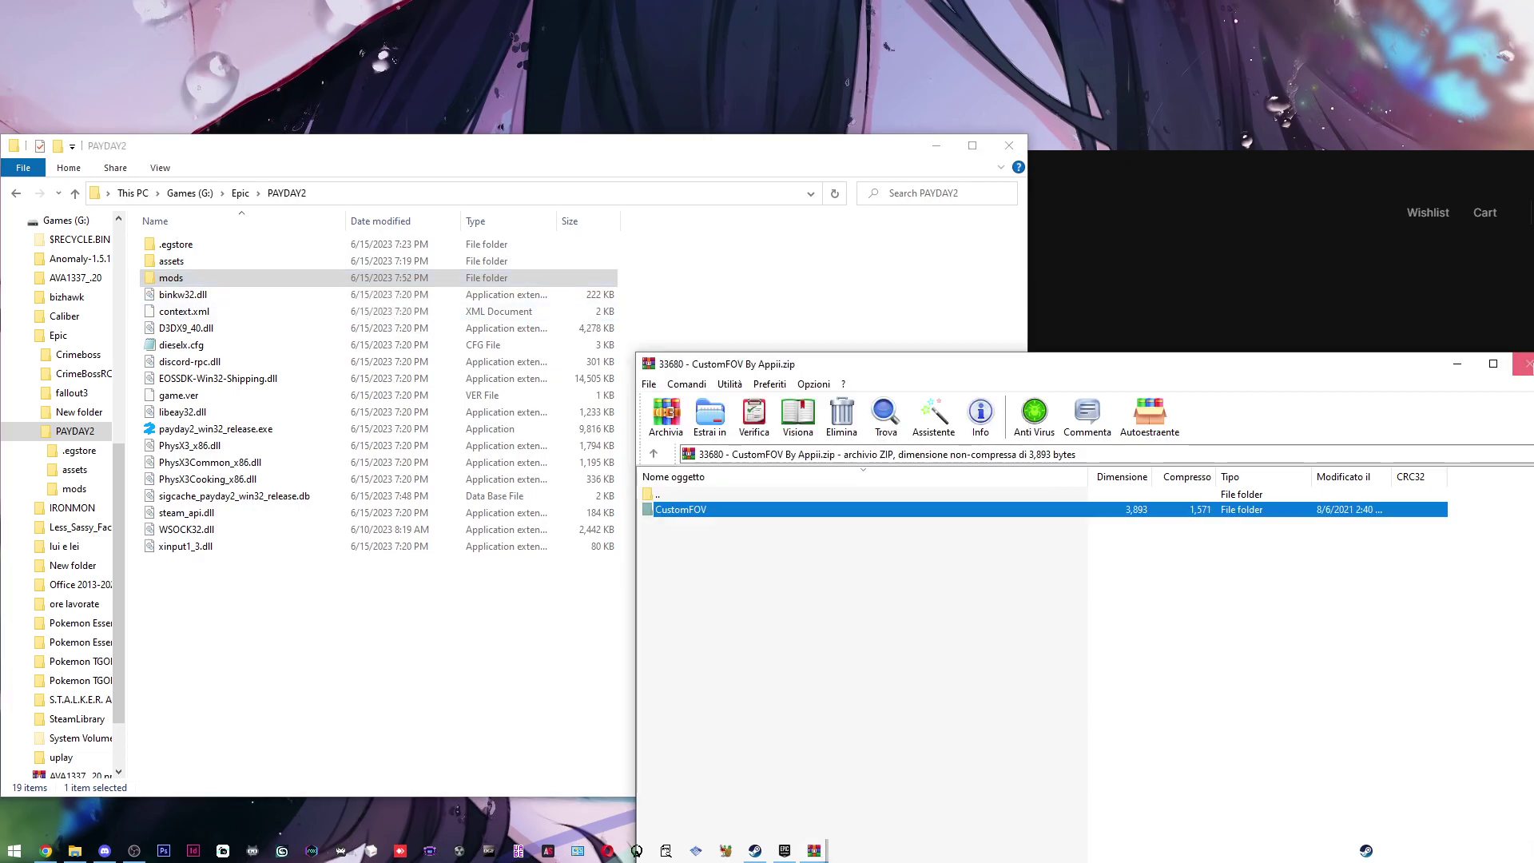
click(1287, 582)
- Select the Pink joy folder in its archive, and create a folder named mod_overrides inside PAYDAY2's assets folder
click(822, 511)
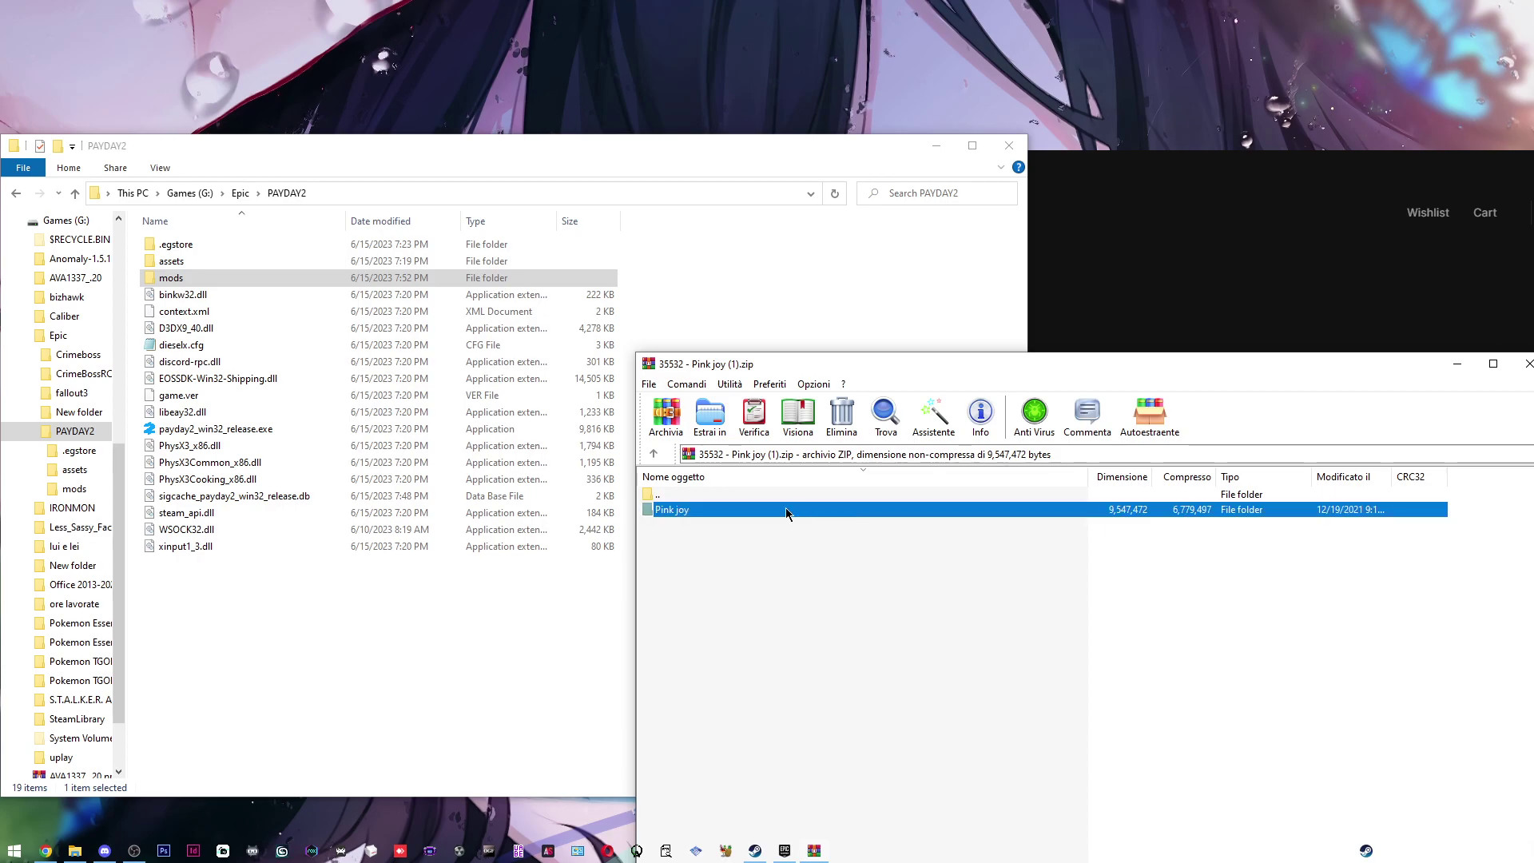
double_click(340, 266)
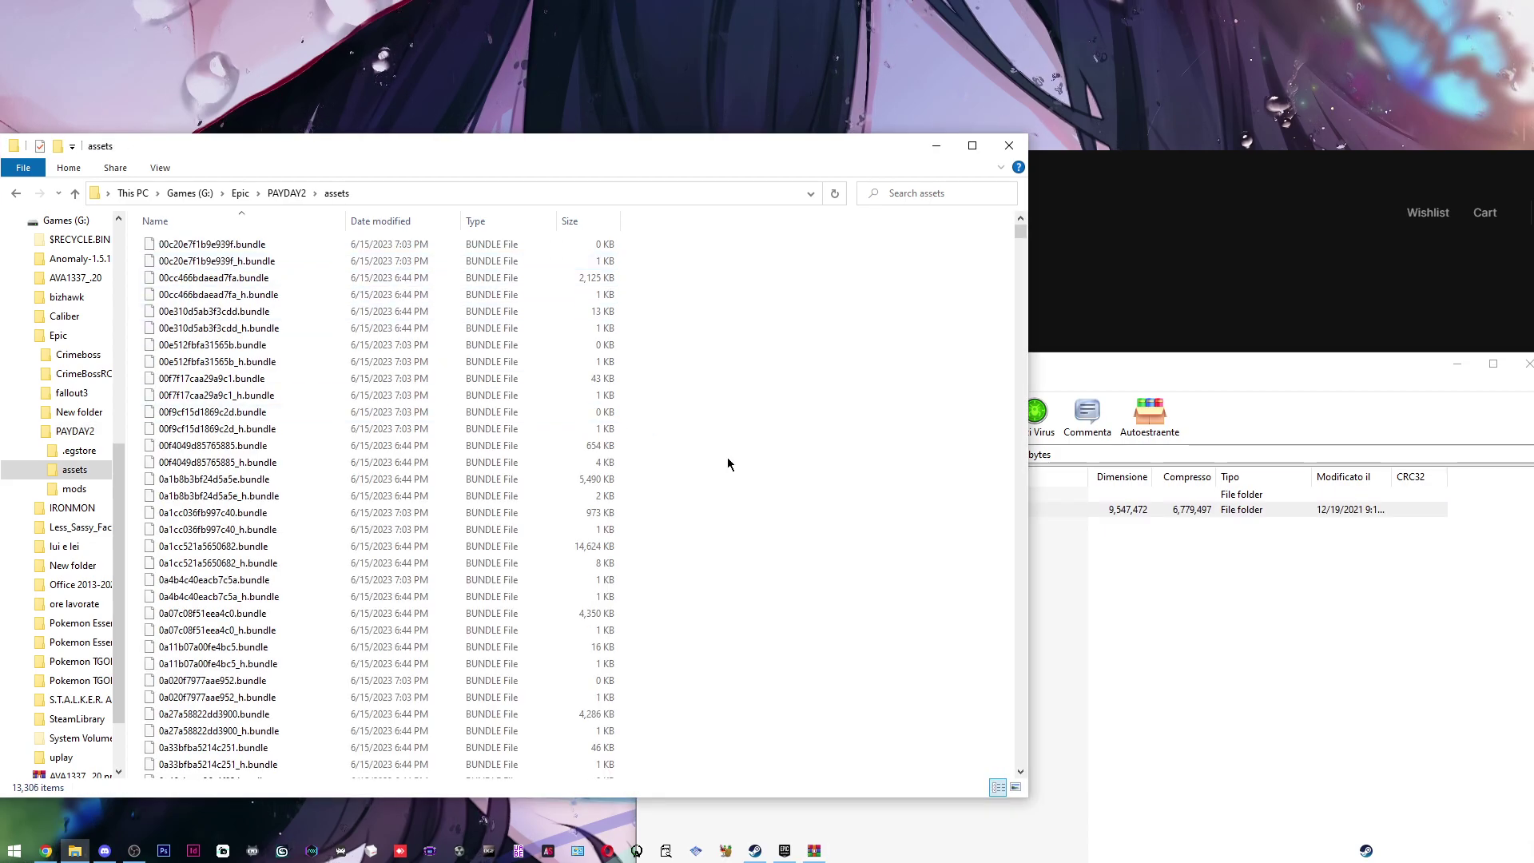
key(ctrl+shift+n)
text(EOSSDK)
key(BackSpace)
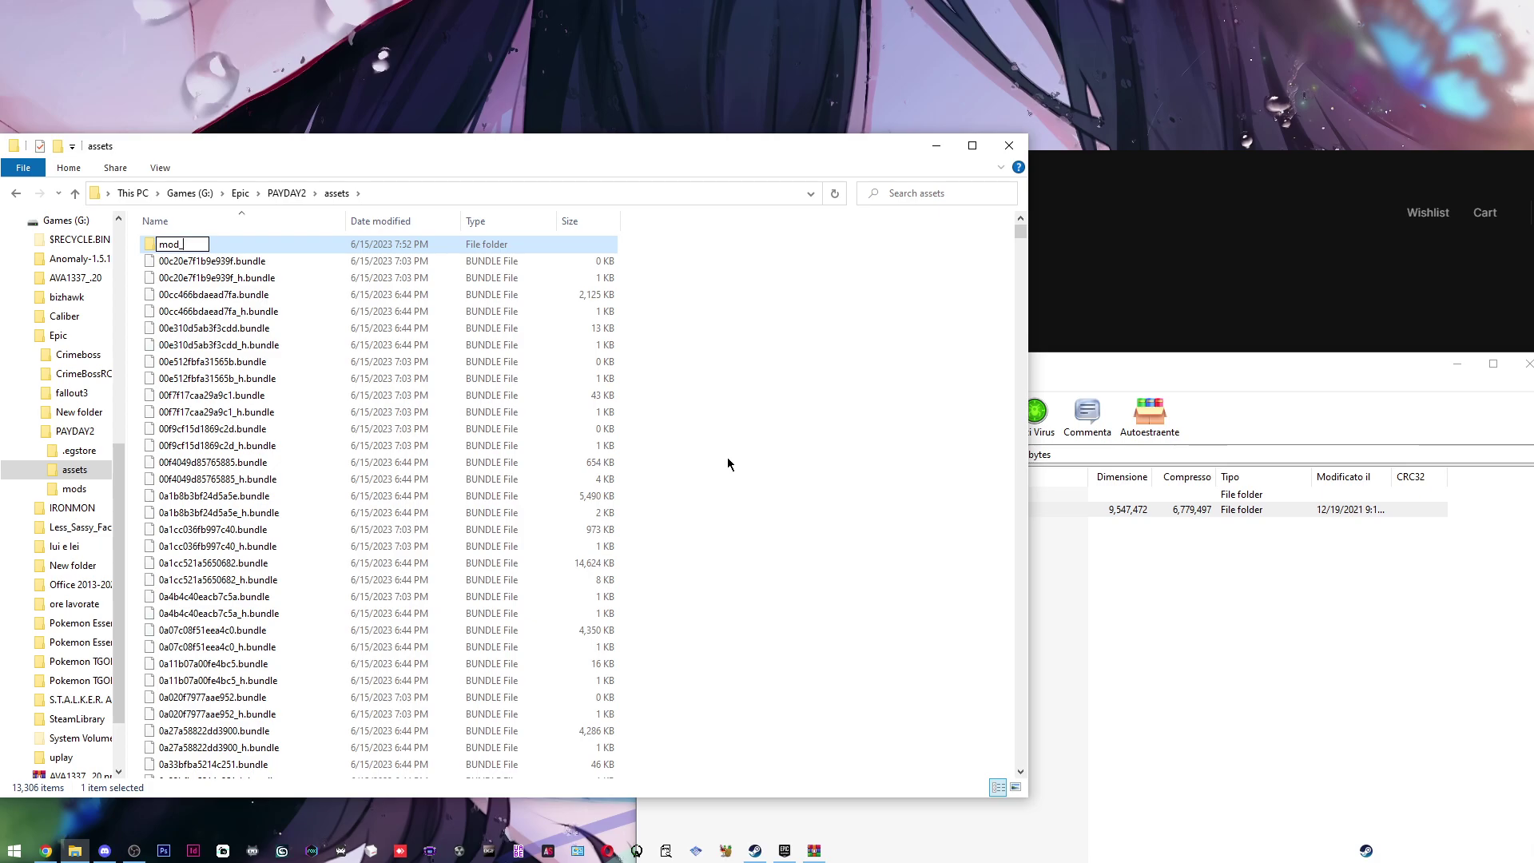
text(mod_overrides)
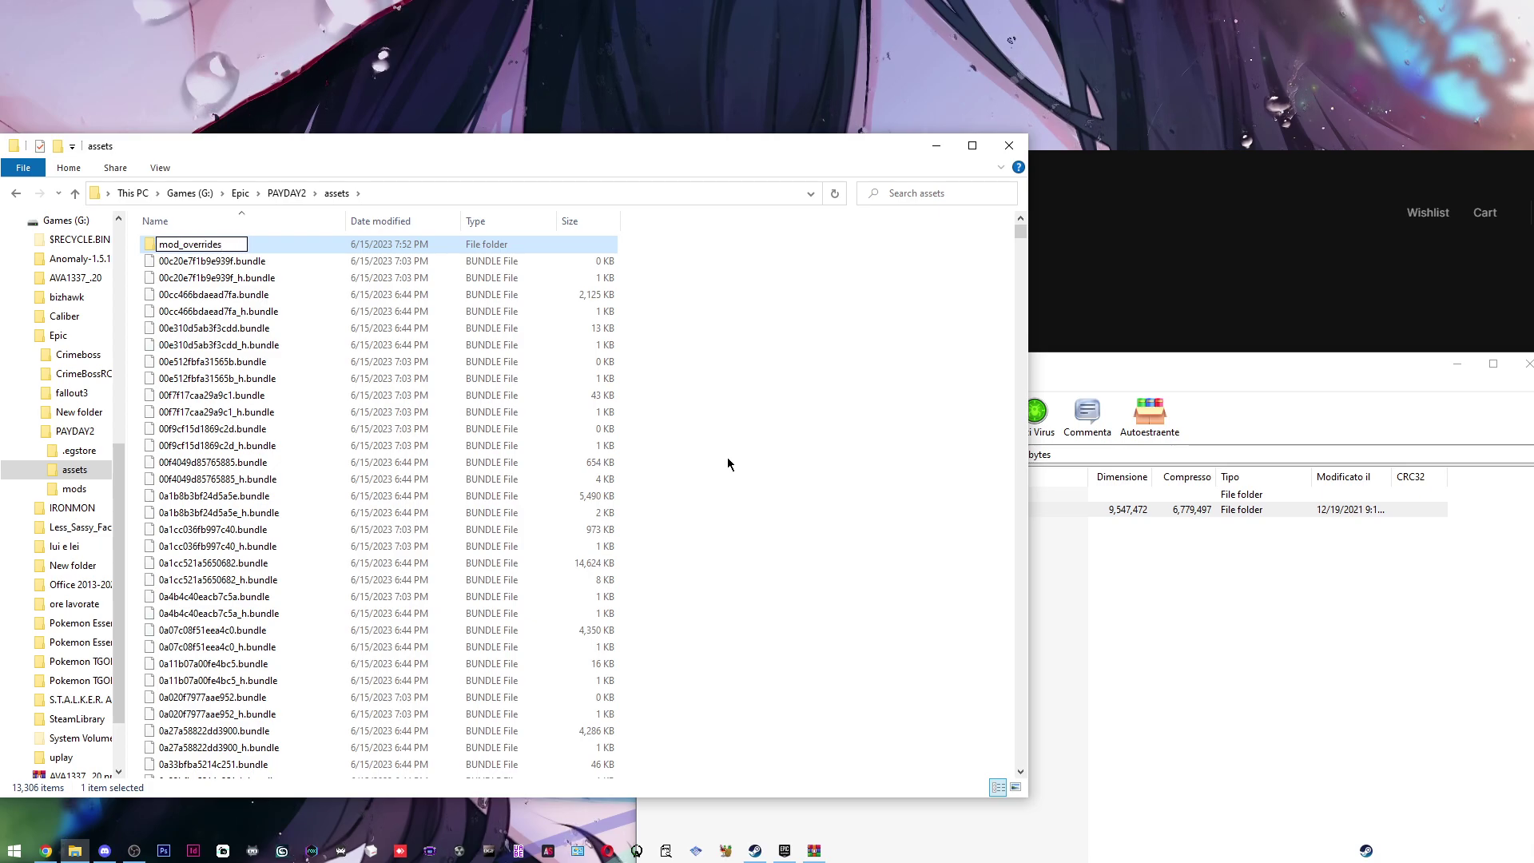
key(Return)
- Extract the Pink joy folder into mod_overrides, open mod_overrides to check it, and close the archive
drag(1124, 512, 358, 244)
double_click(356, 243)
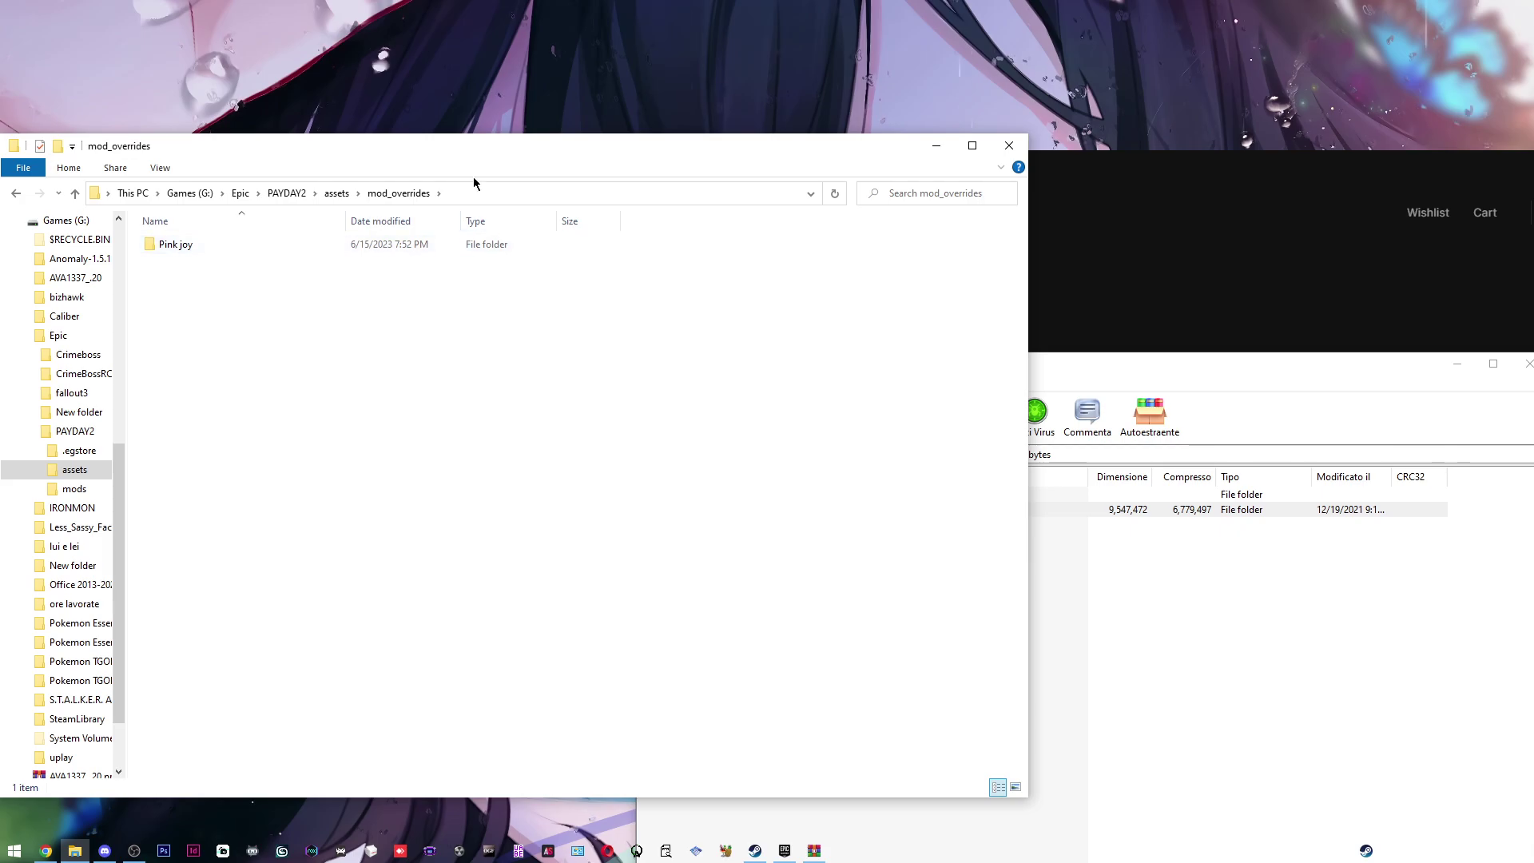
click(1350, 388)
click(1529, 363)
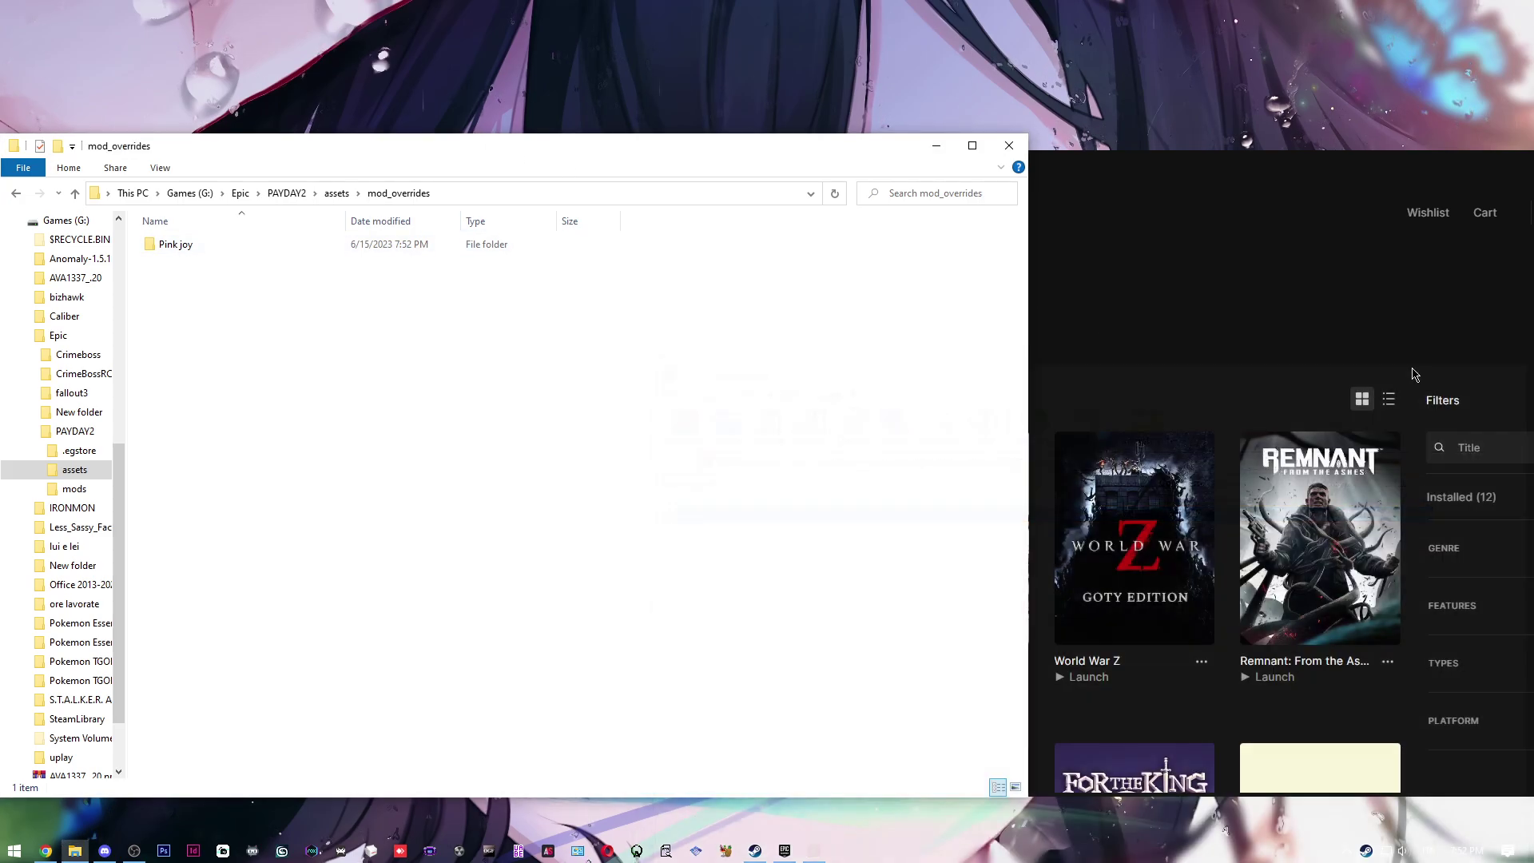
- Move the folder window toward the middle, go back to PAYDAY2, and view its mods folder before returning
drag(588, 156, 749, 121)
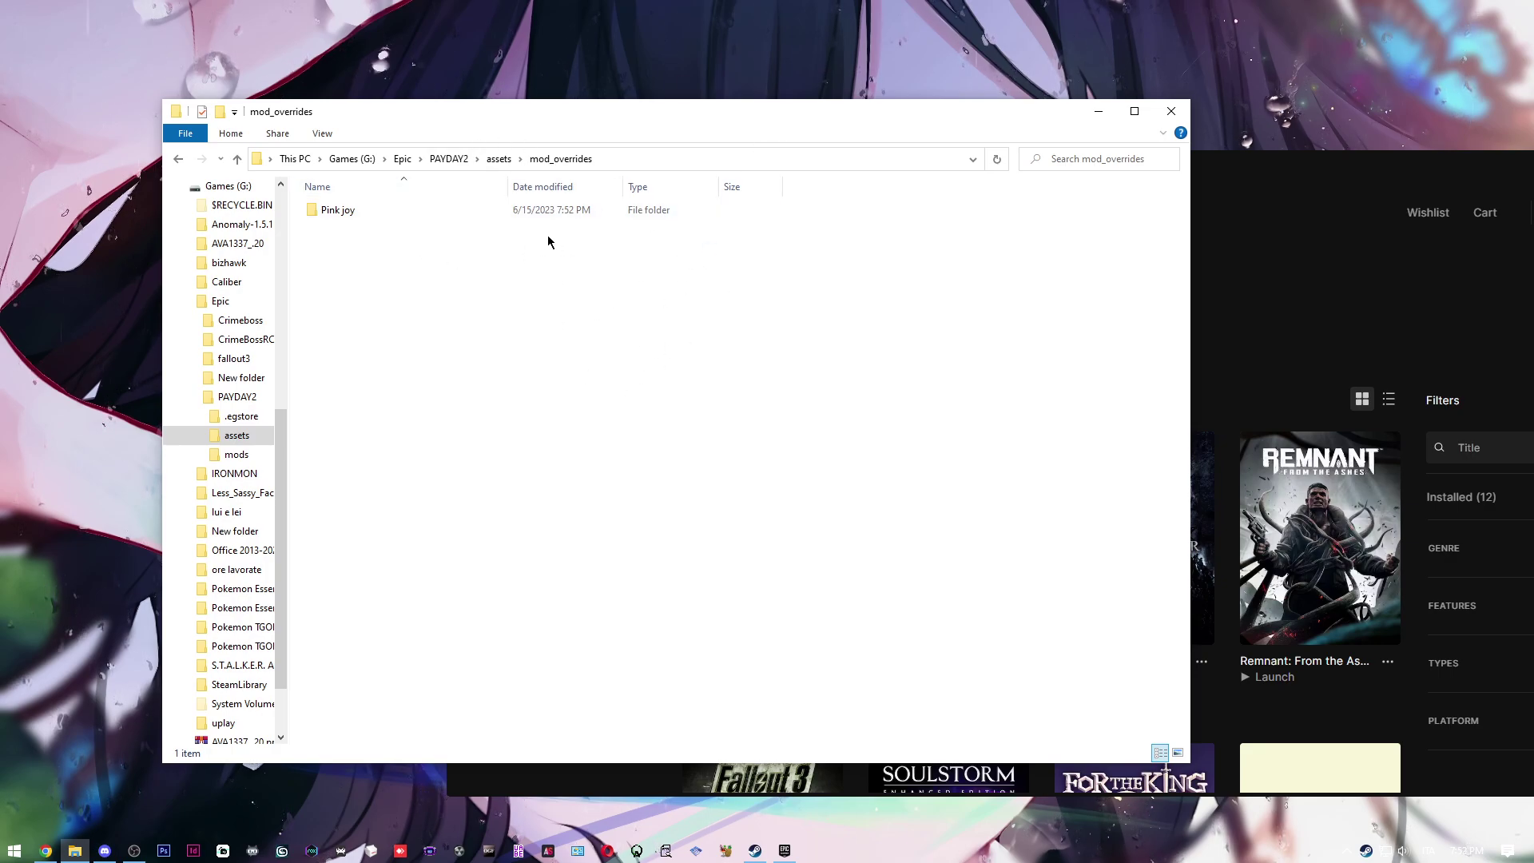
click(450, 162)
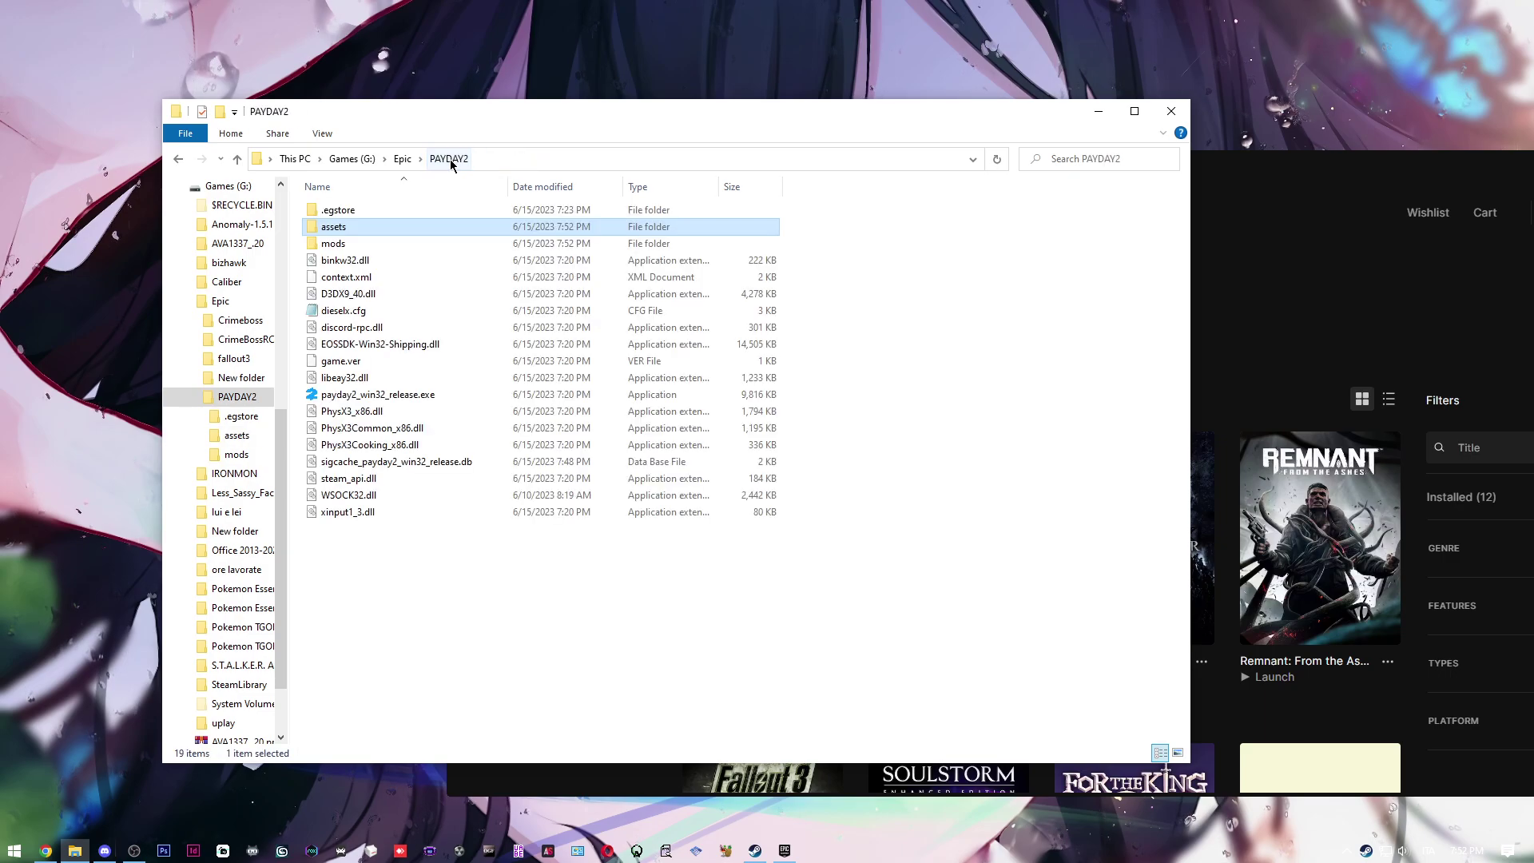
click(470, 247)
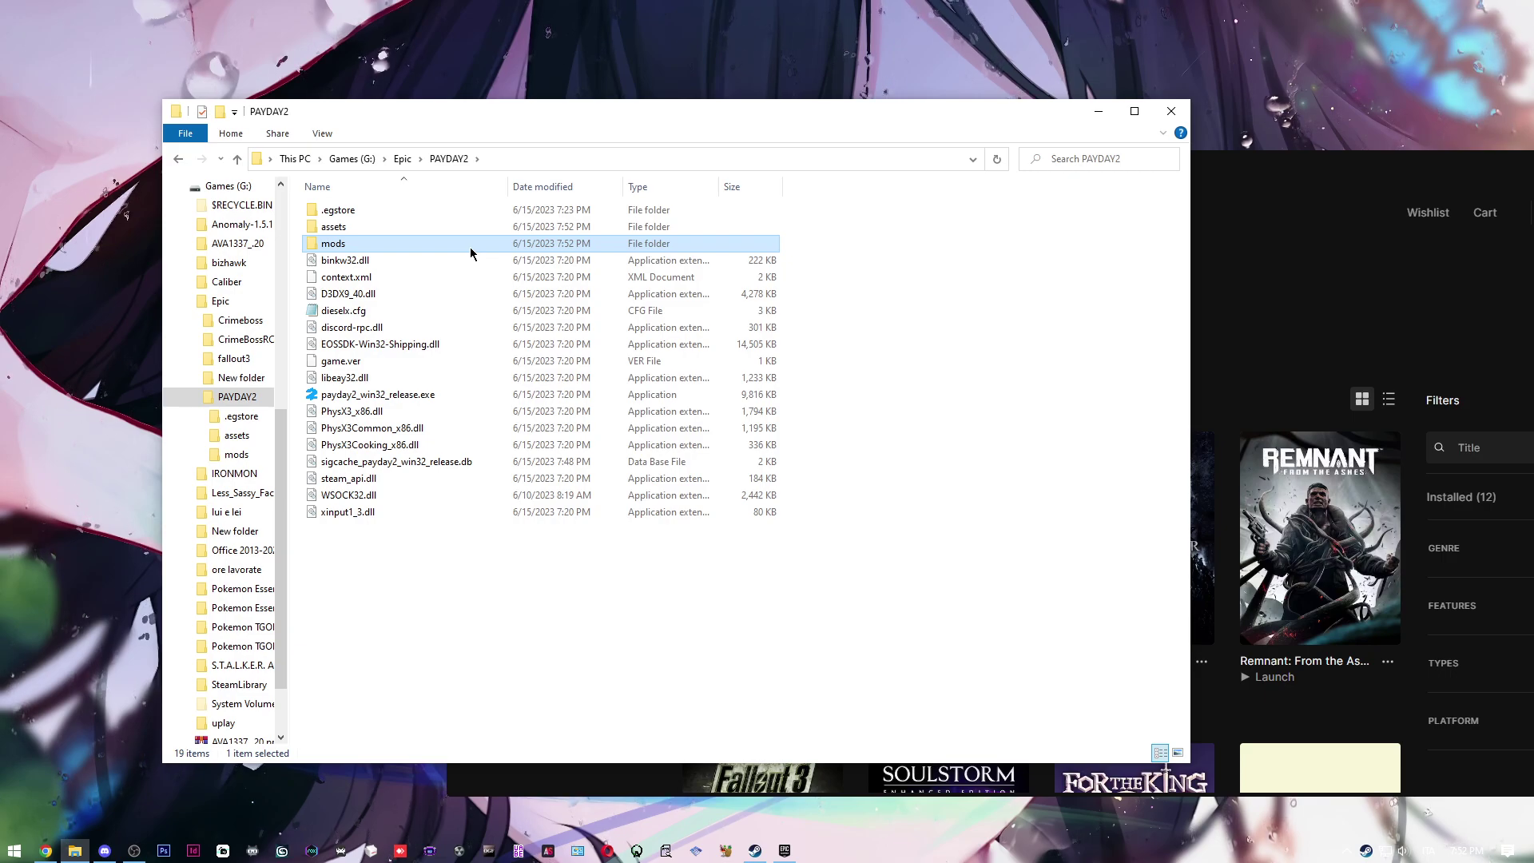
double_click(470, 247)
click(450, 161)
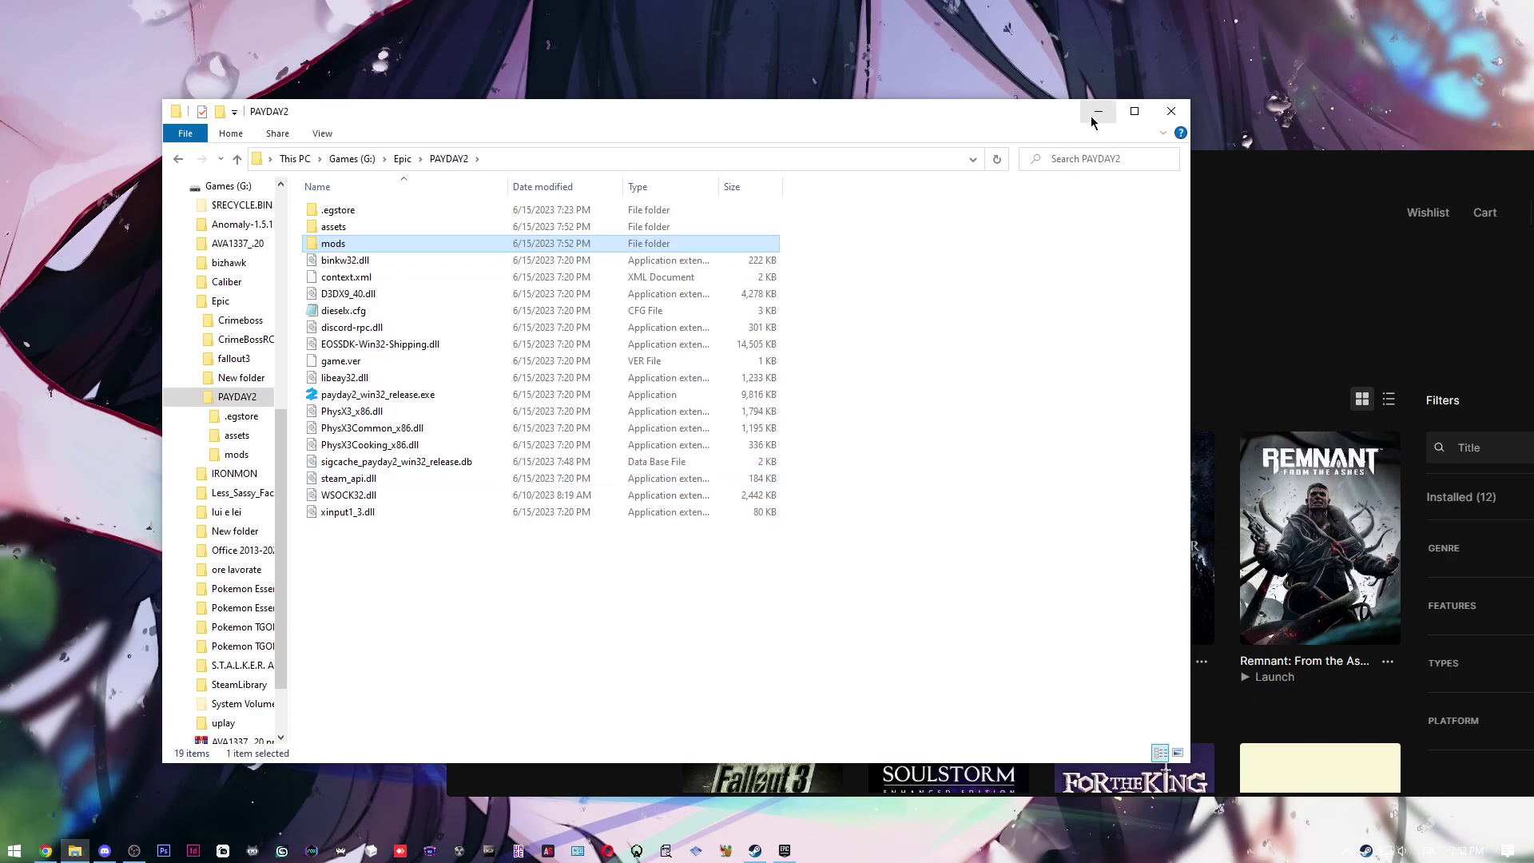
- Switch to PAYDAY 2, enter the main menu, check CustomFOV's details in the installed mods list, and return to the main menu
key(alt+Tab)
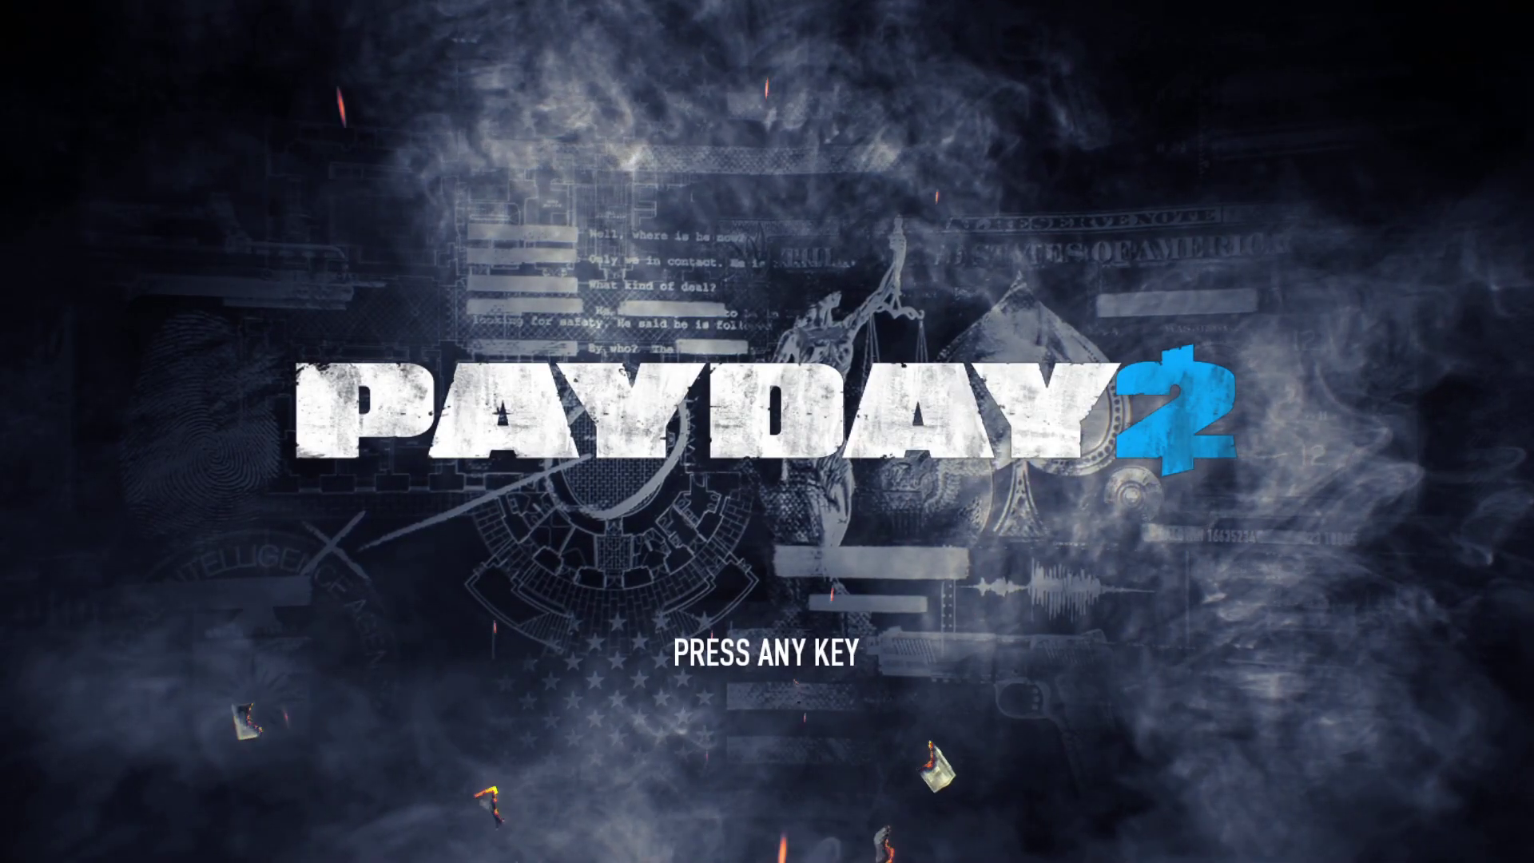
key(Return)
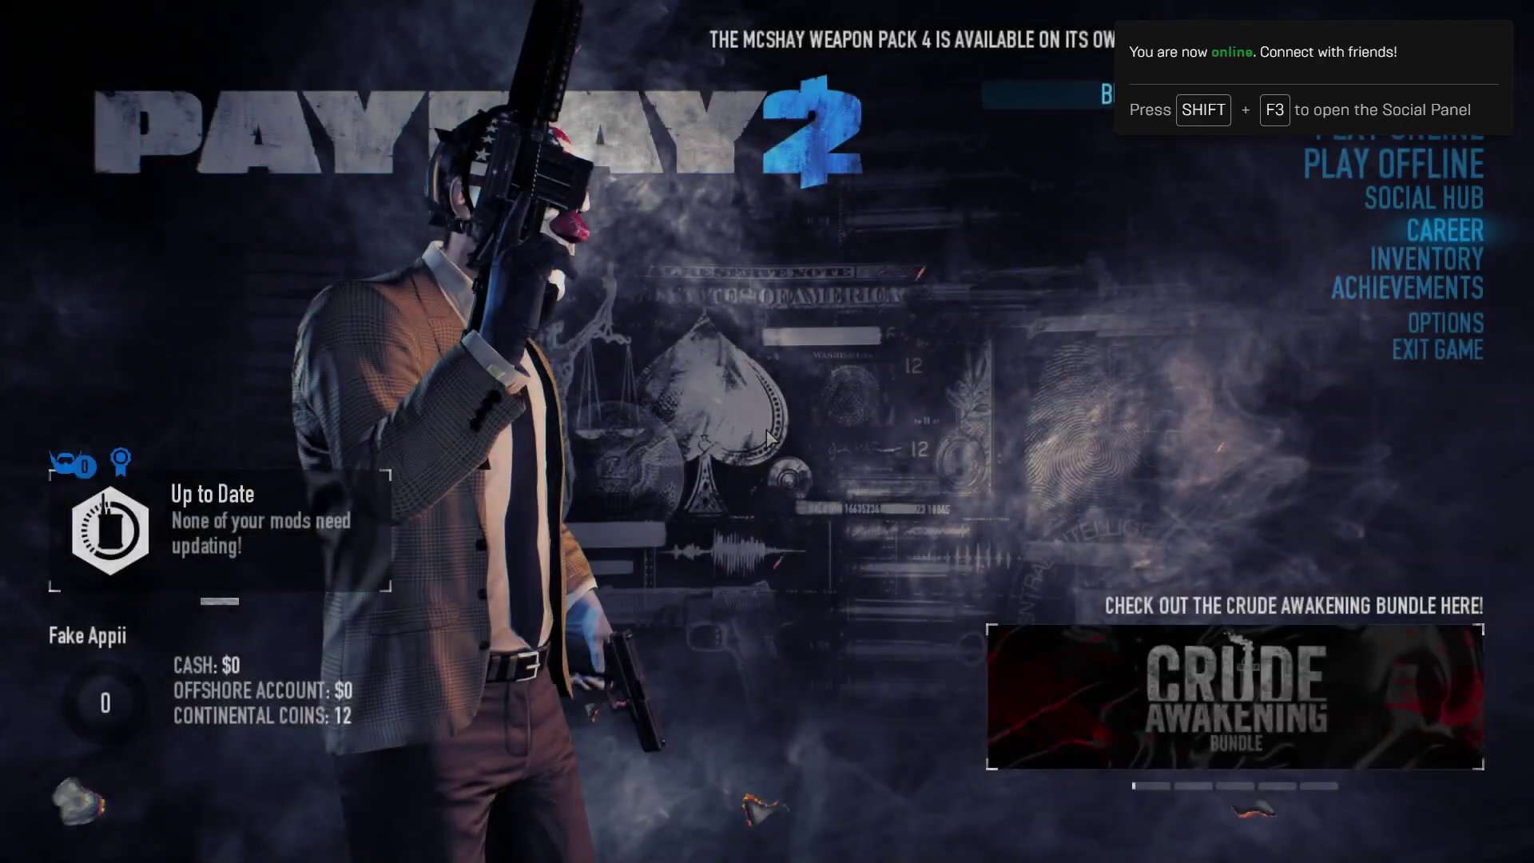
click(185, 499)
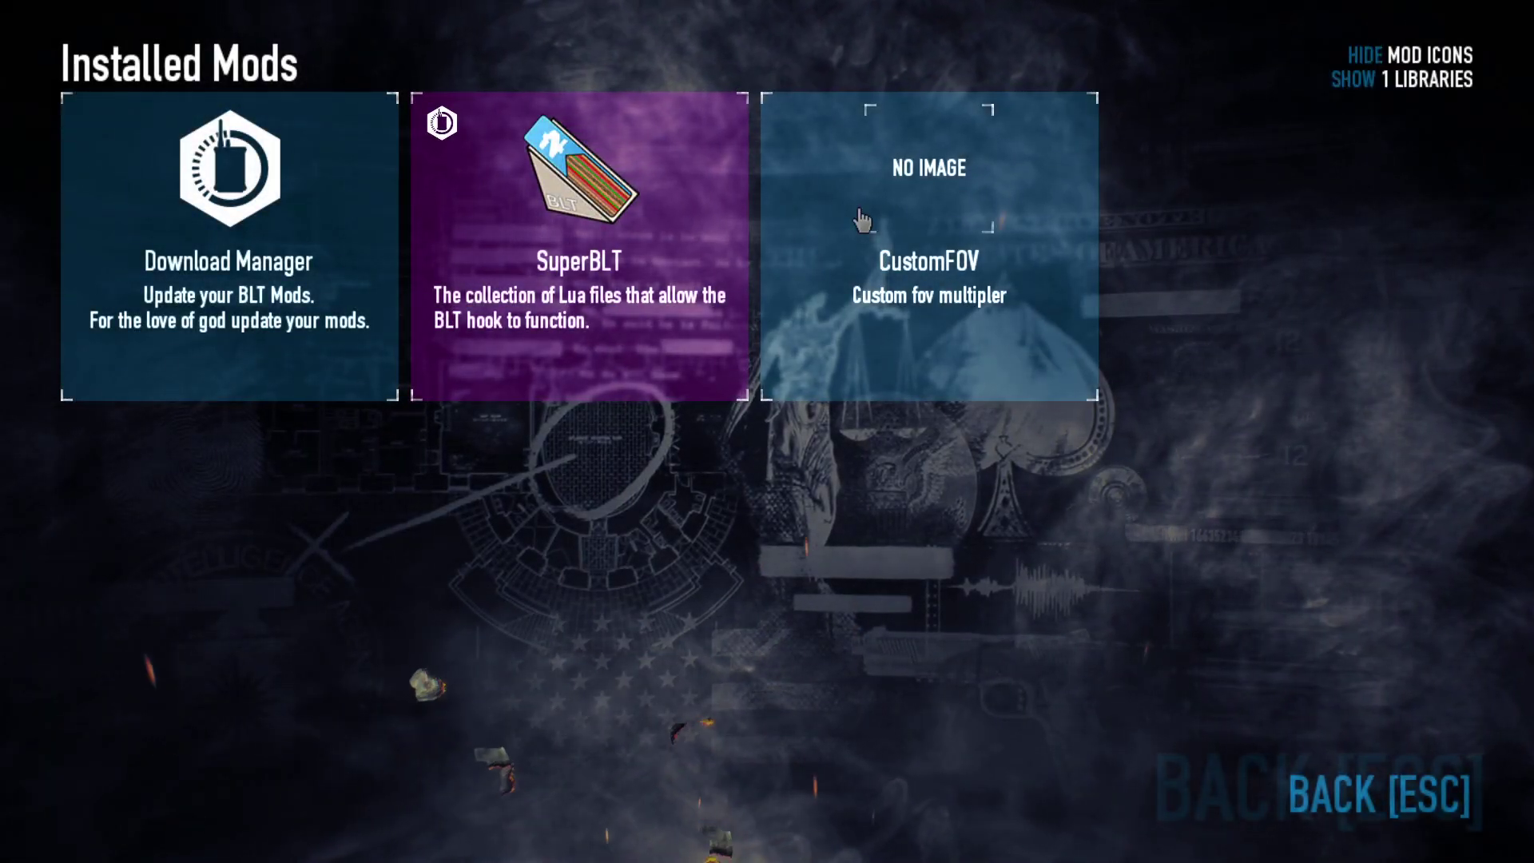
click(945, 312)
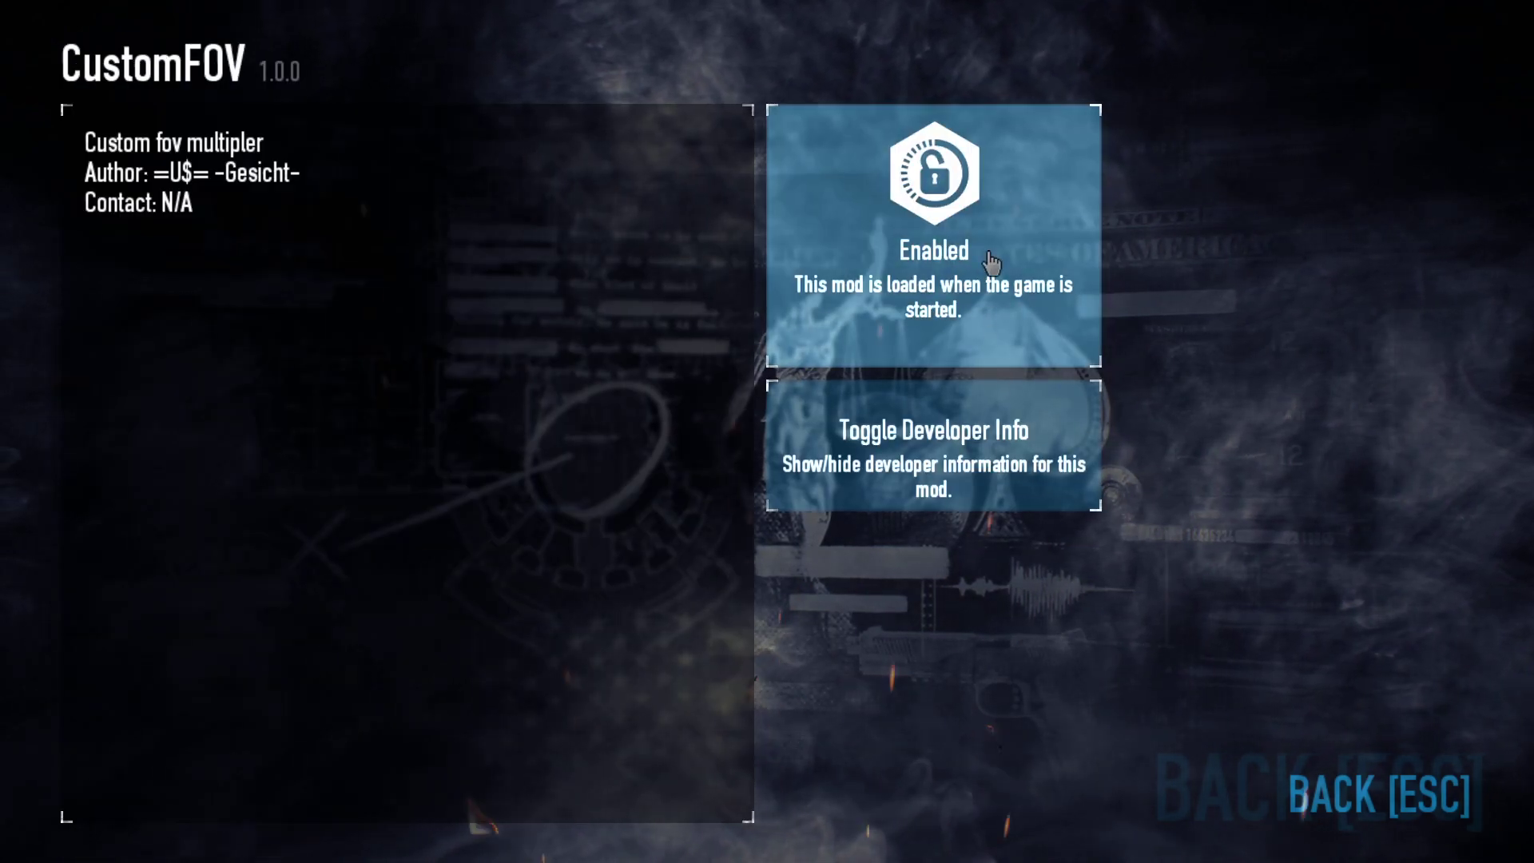
key(Escape)
key(Escape)
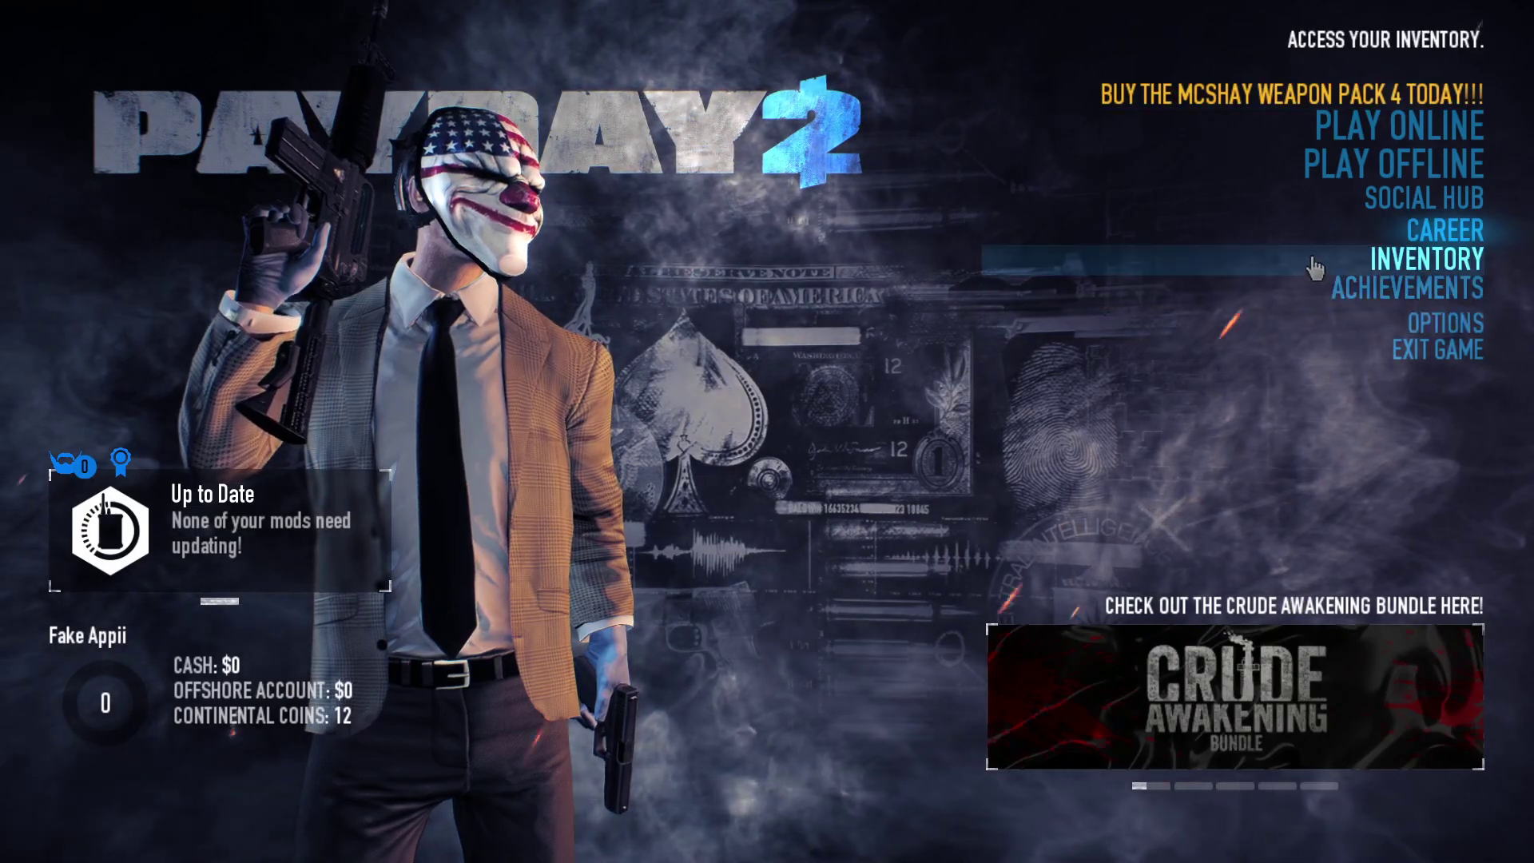
- Choose Joy as the first preferred character in the inventory's character selection
click(1230, 258)
click(888, 228)
click(858, 701)
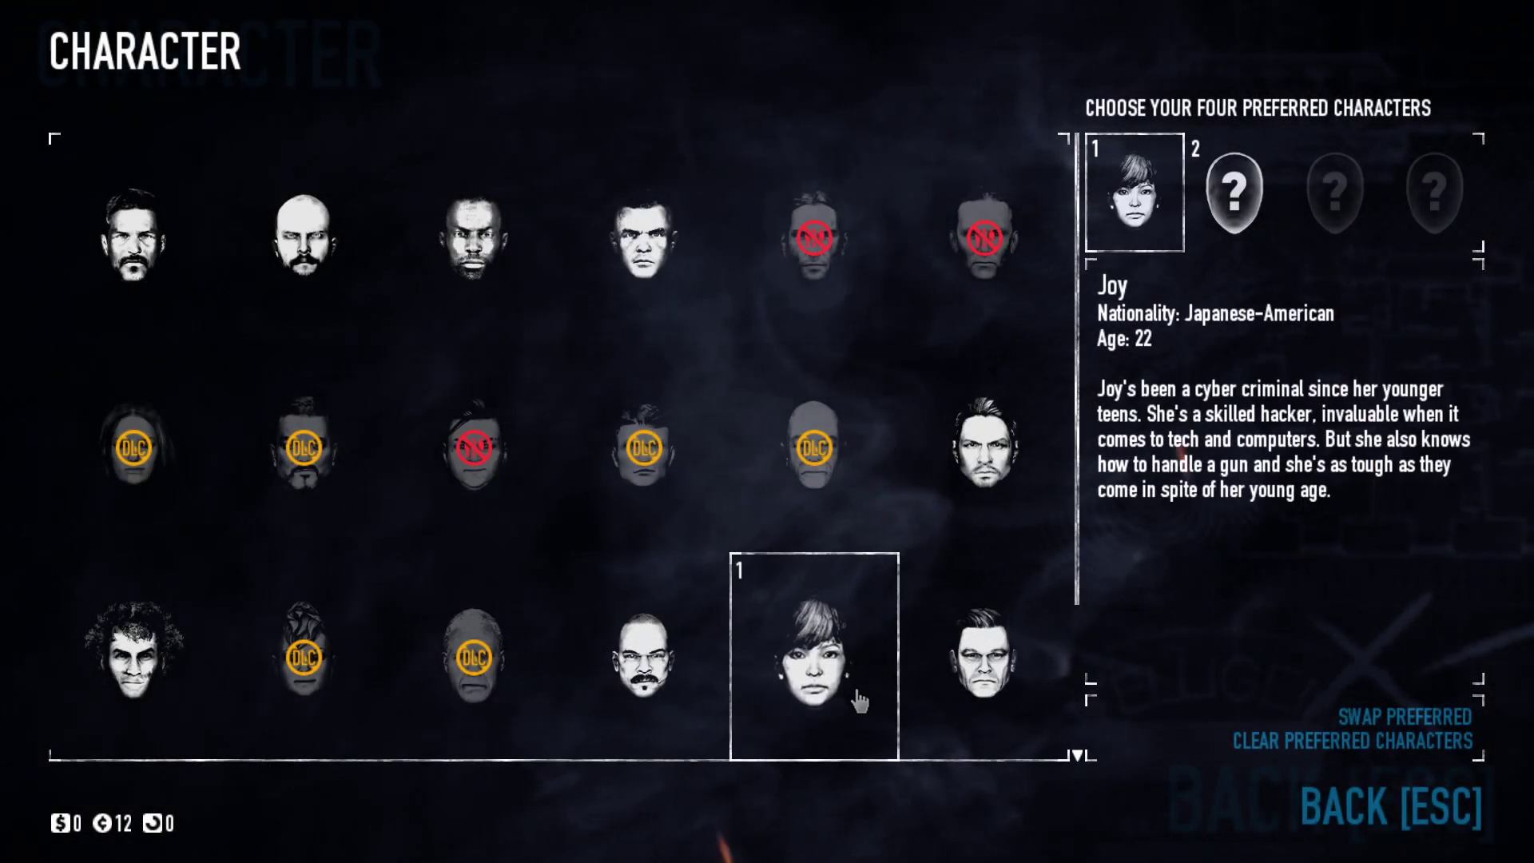
click(858, 701)
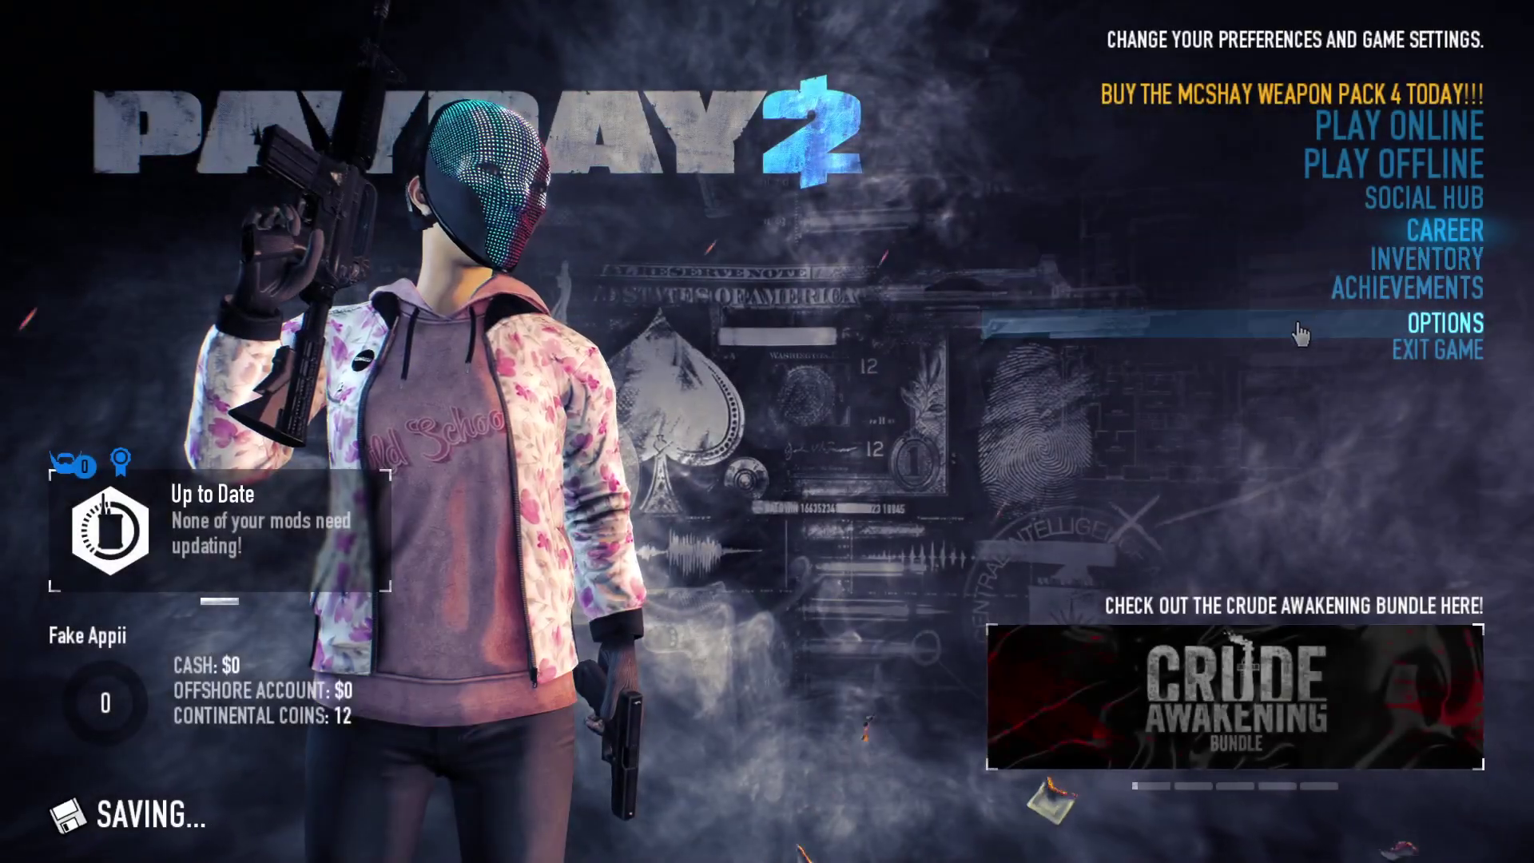
- View the Custom FOV settings among the mod options, and return to the main menu
click(1443, 323)
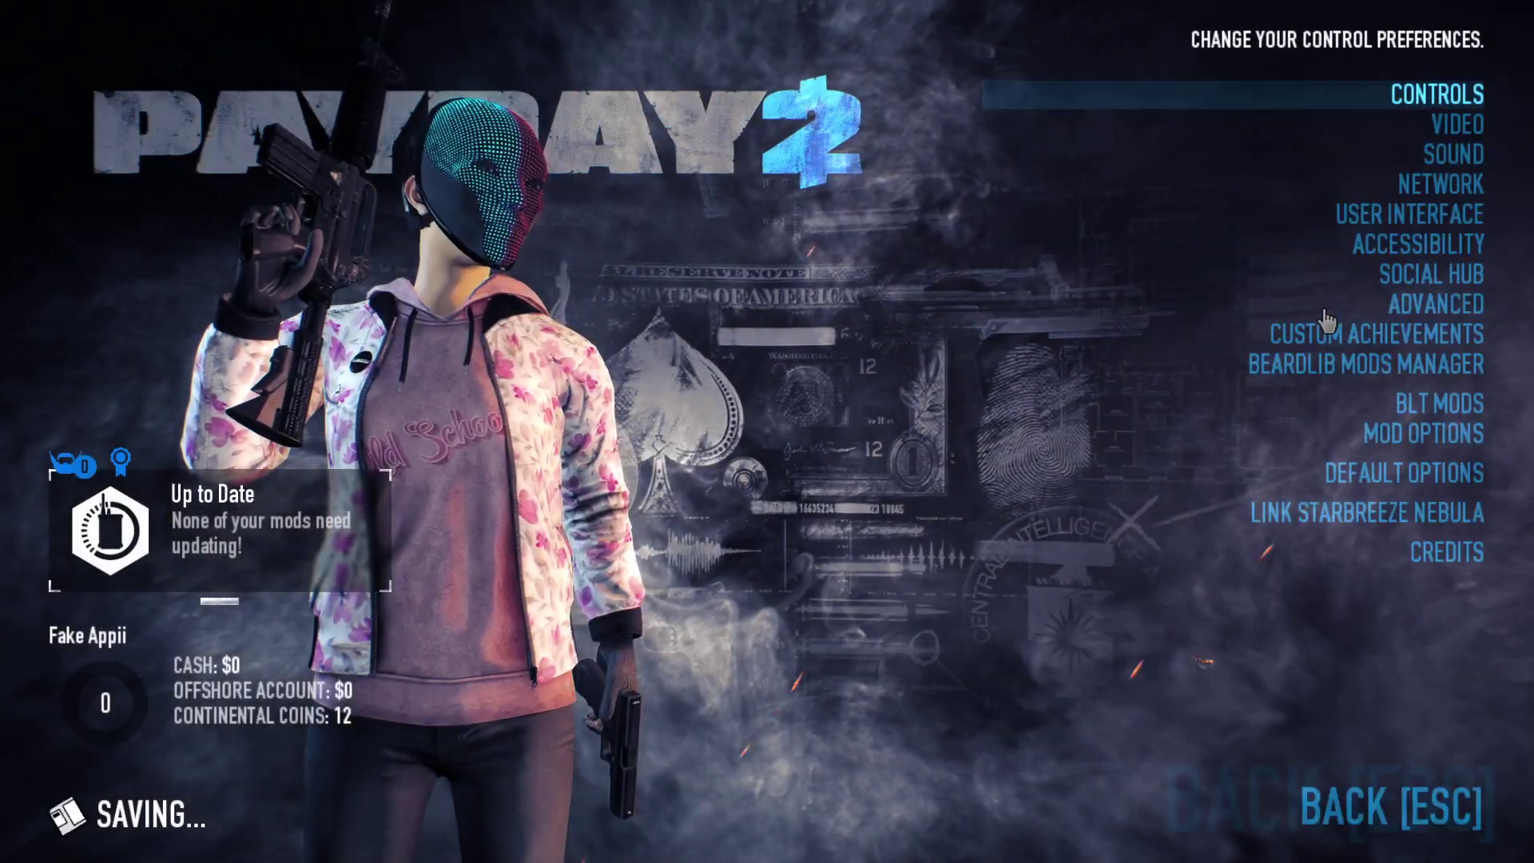
click(1334, 435)
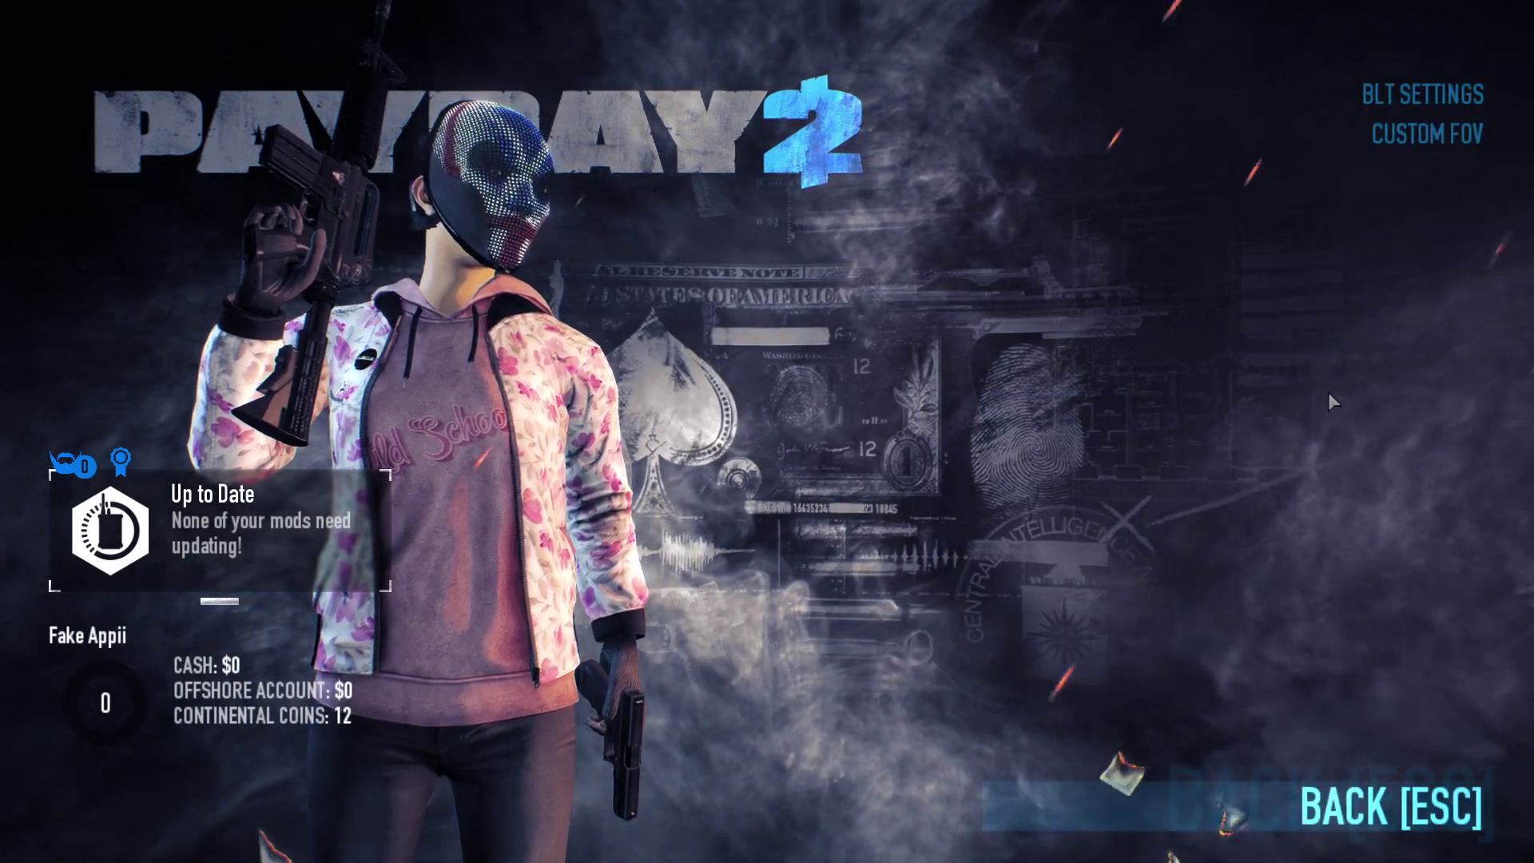
click(1312, 136)
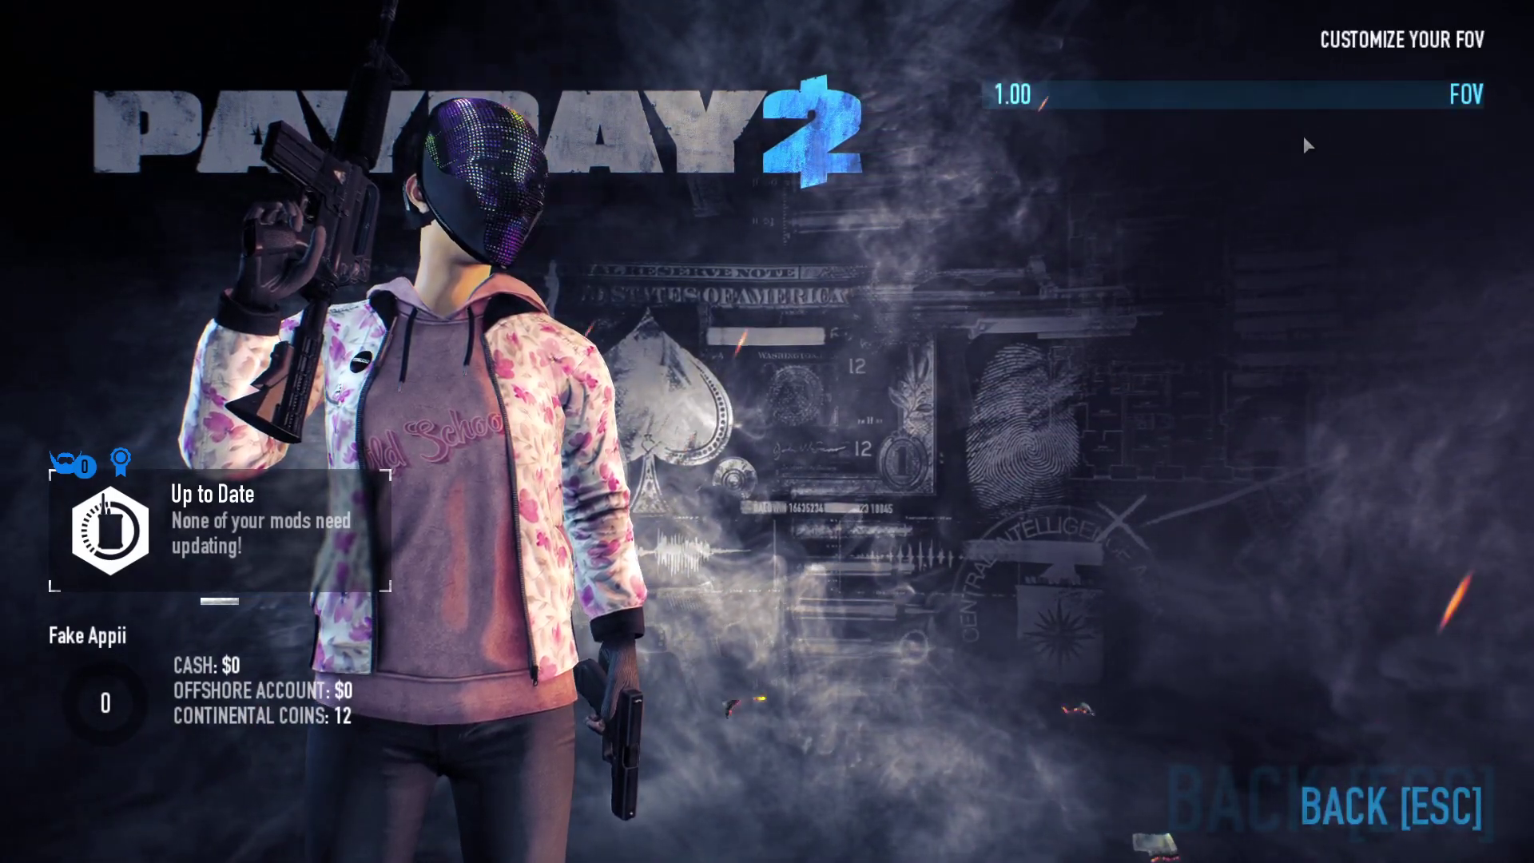
key(Escape)
key(Escape)
key(Escape)
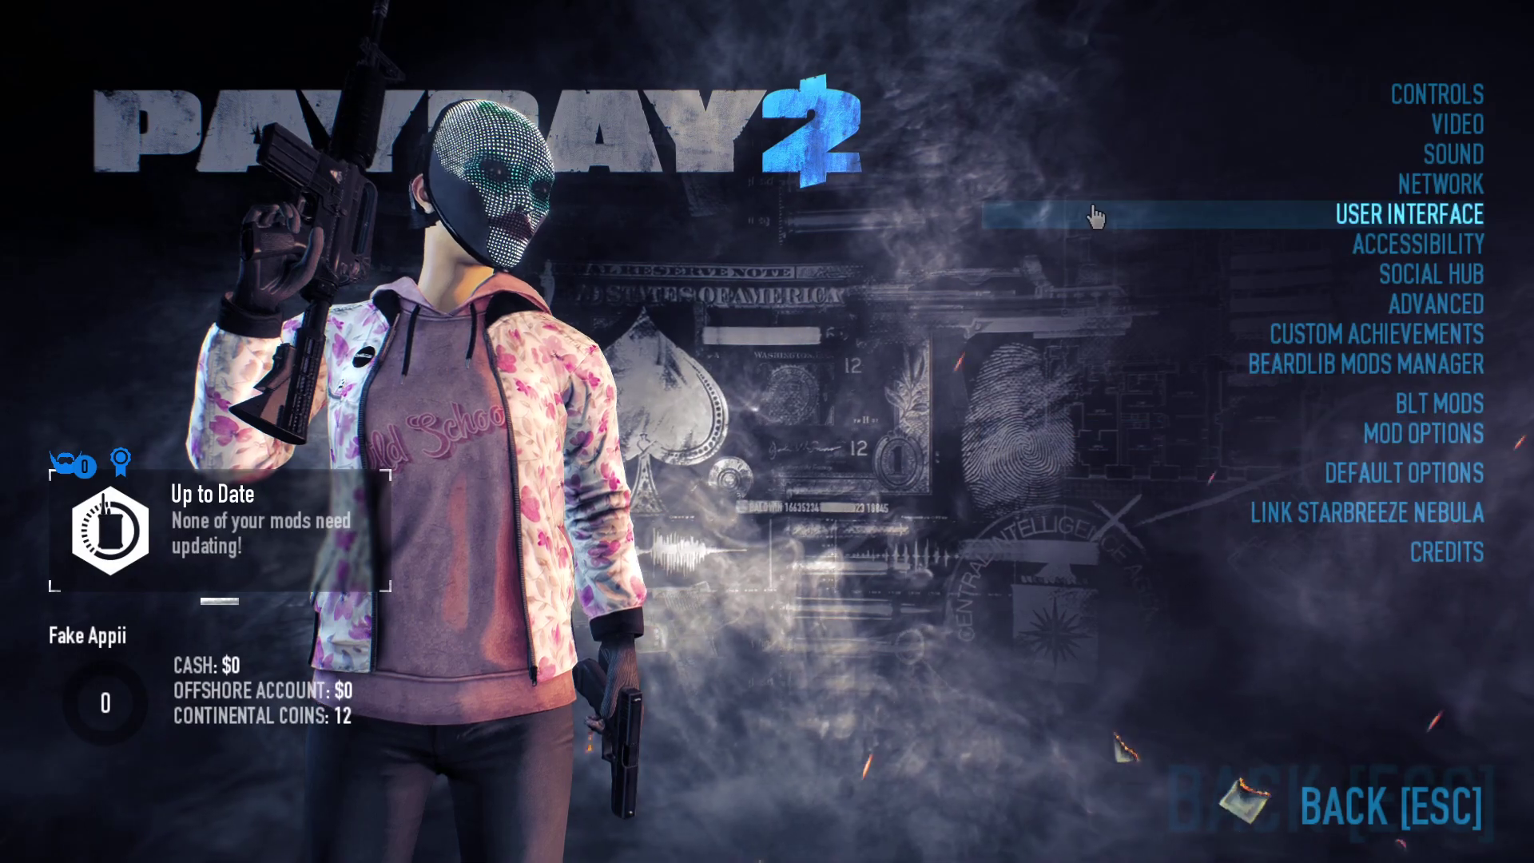
- Start offline play, dismiss the welcome message and the Starbreeze Nebula offer, and accept the Diamond Heist contract with Team AI on
click(1112, 189)
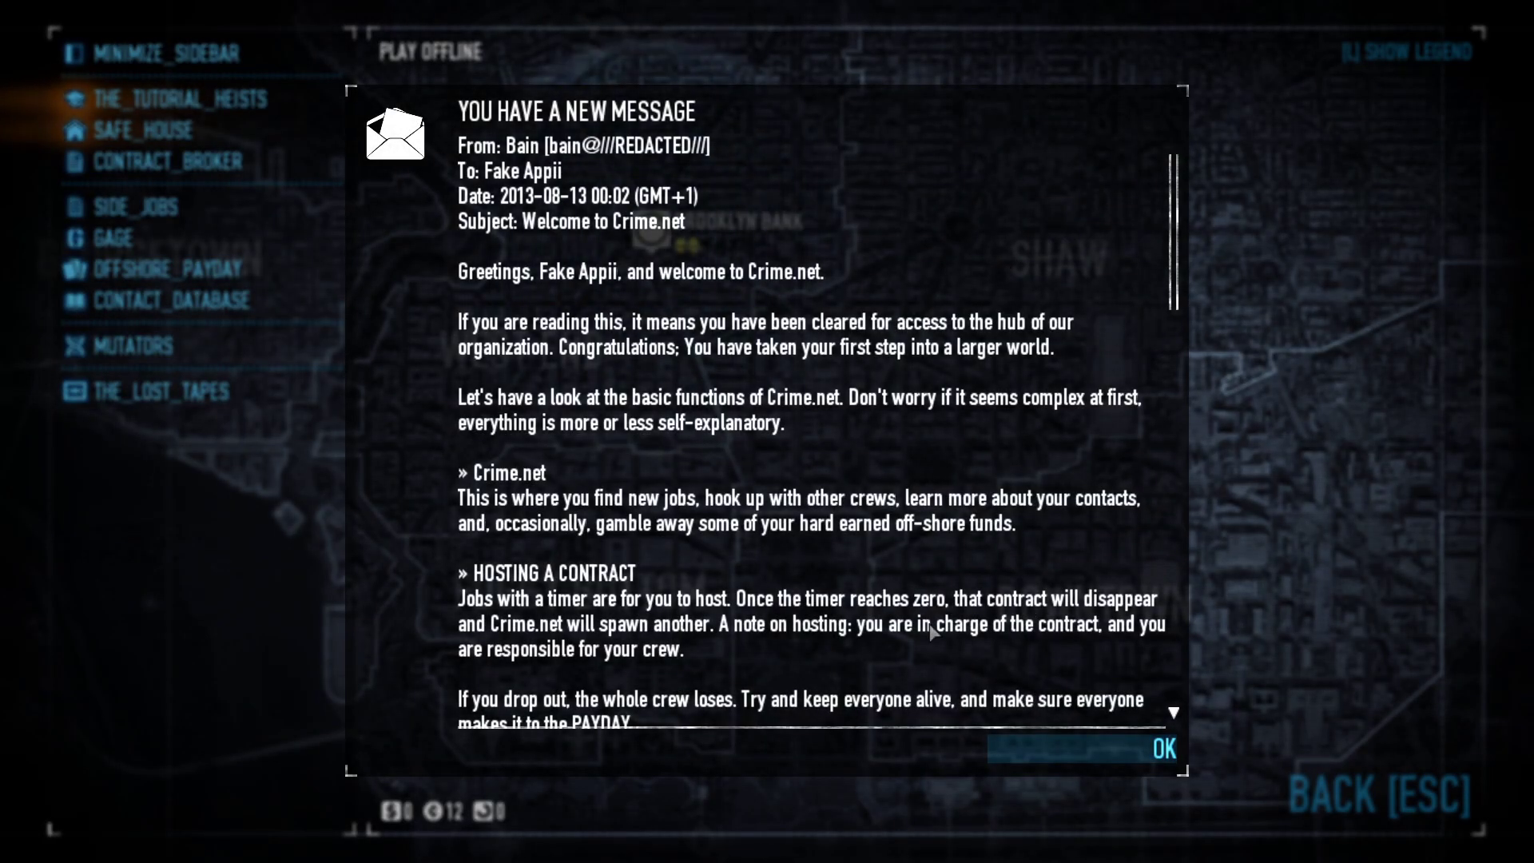
click(1131, 748)
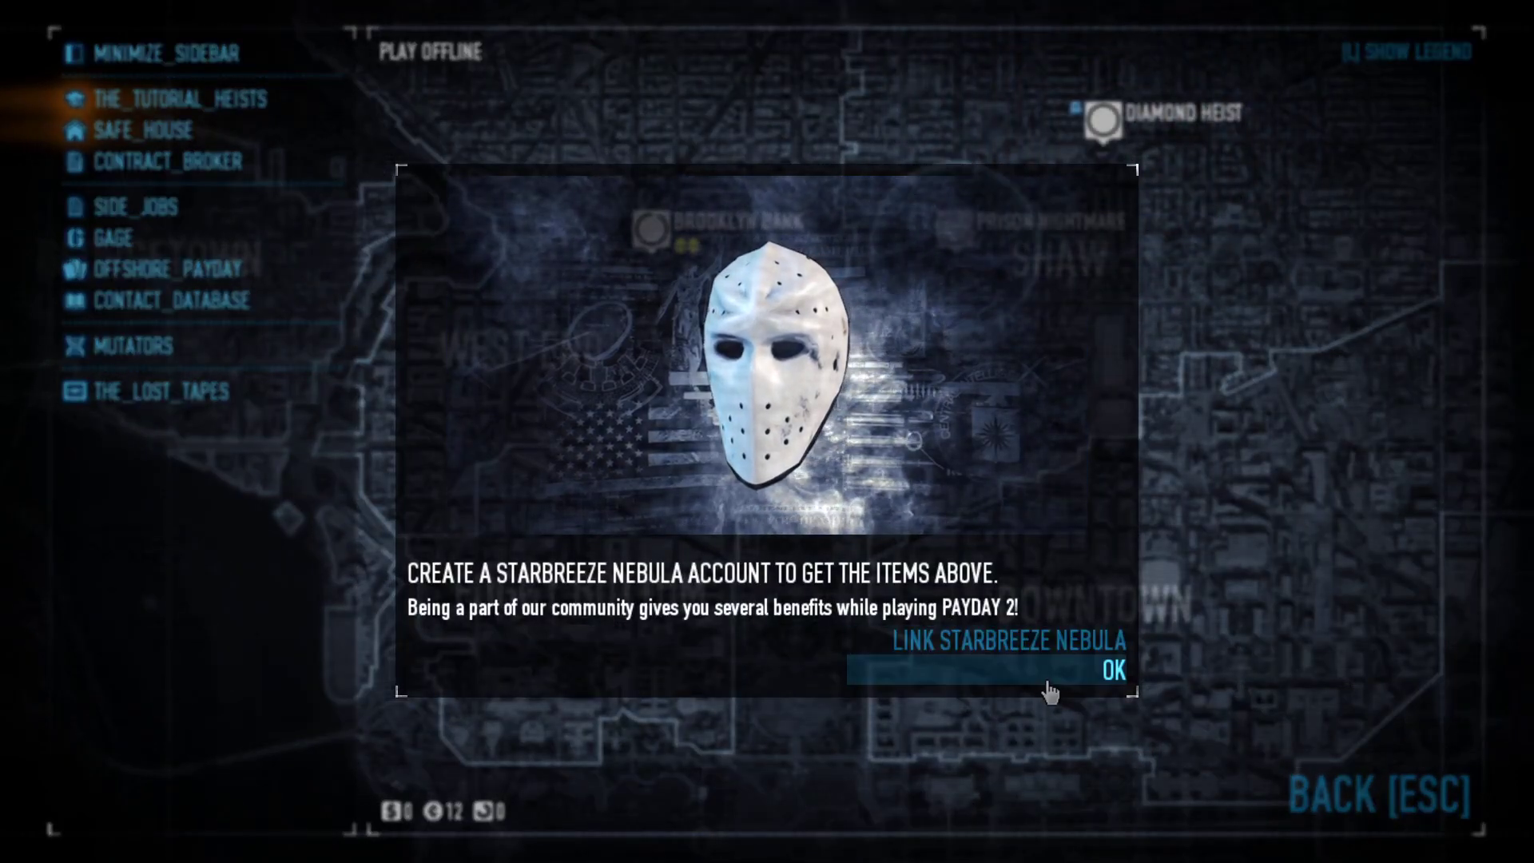
click(1048, 684)
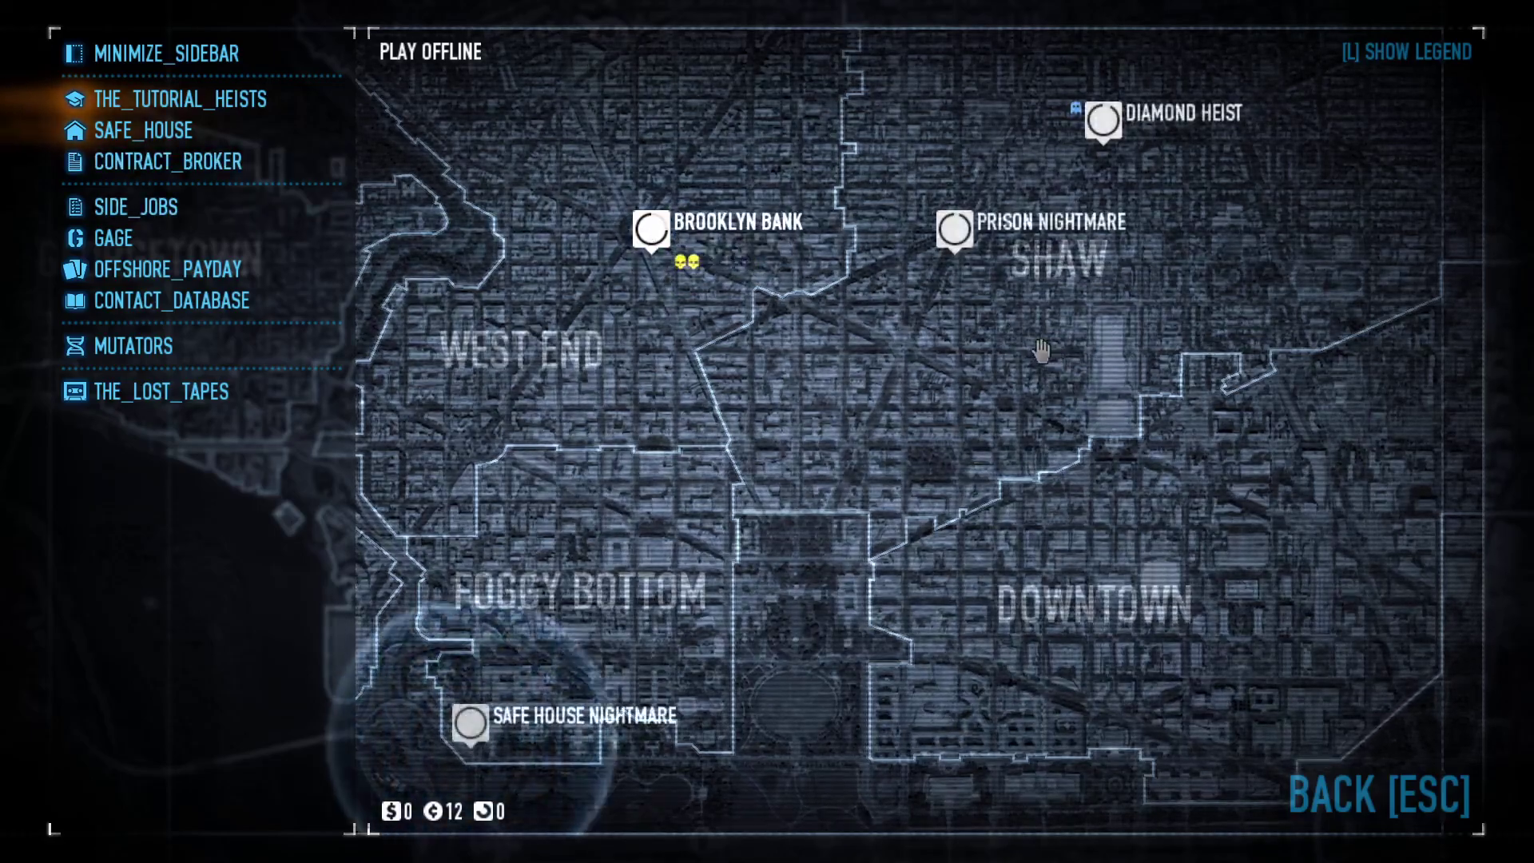
click(1103, 120)
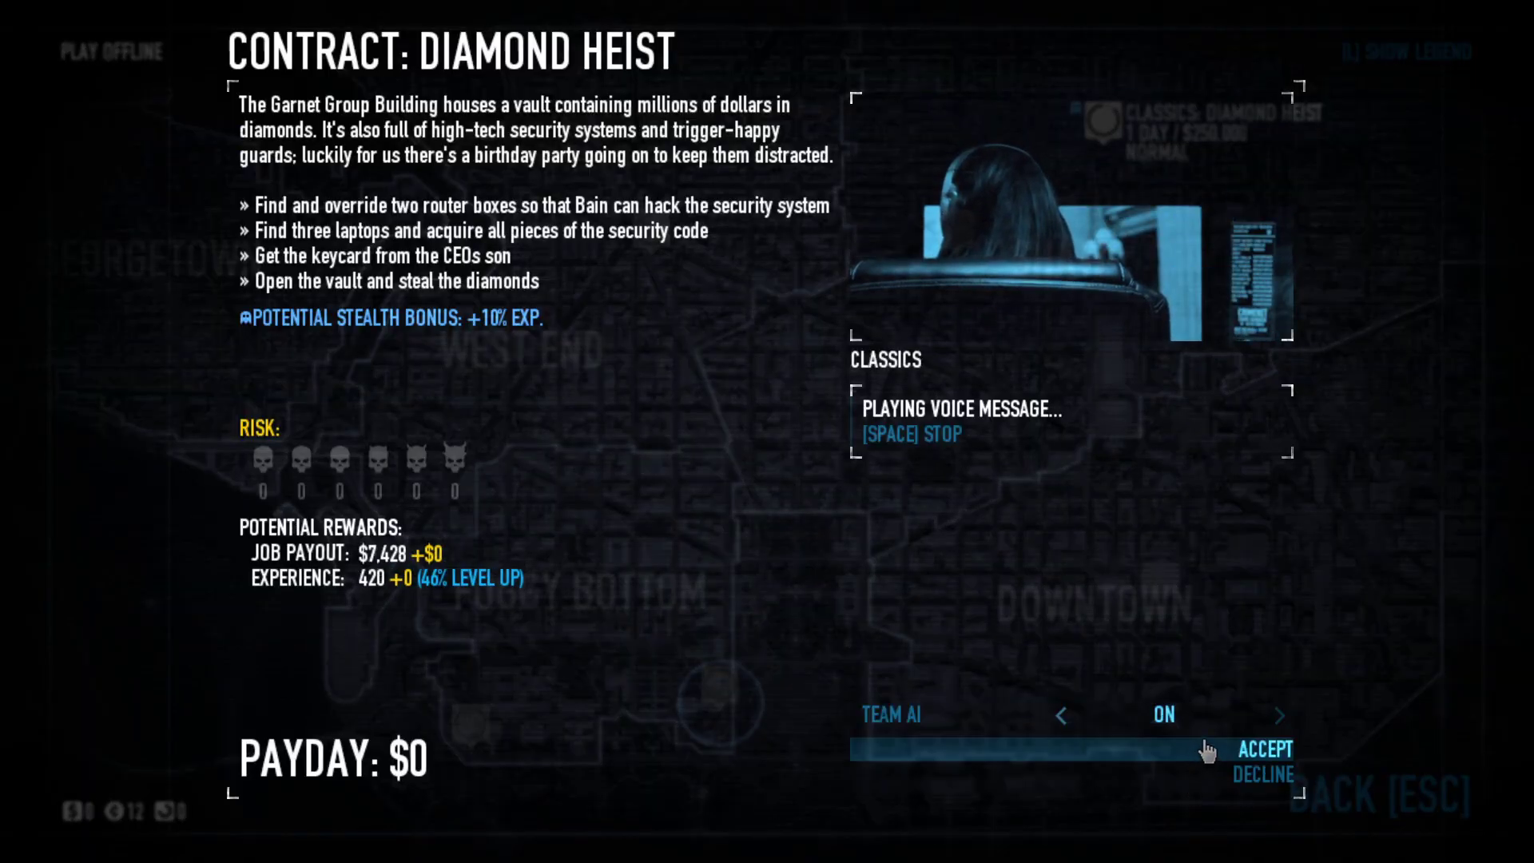
click(1206, 751)
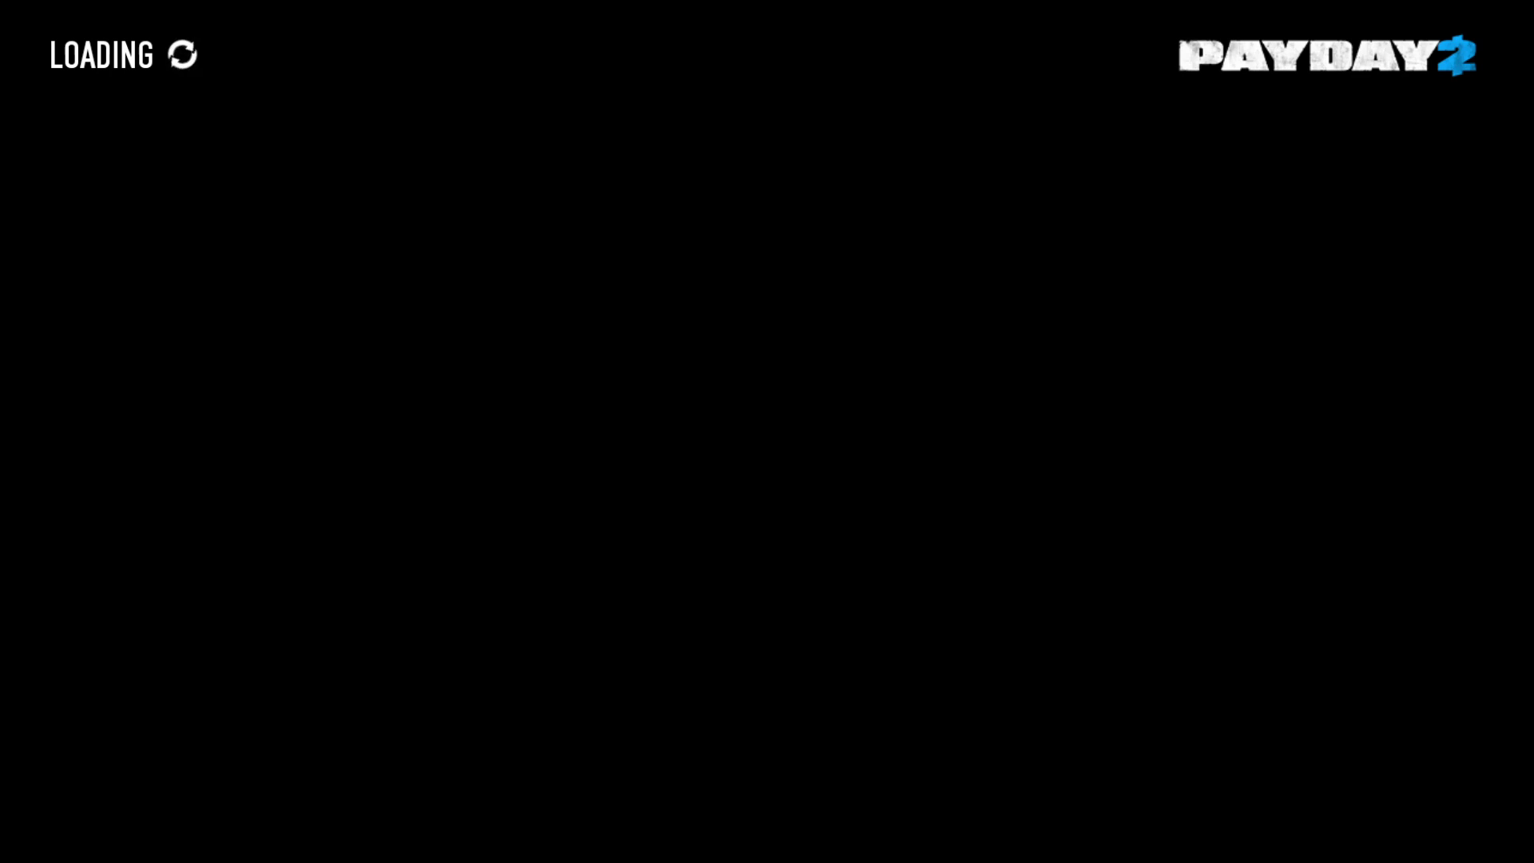